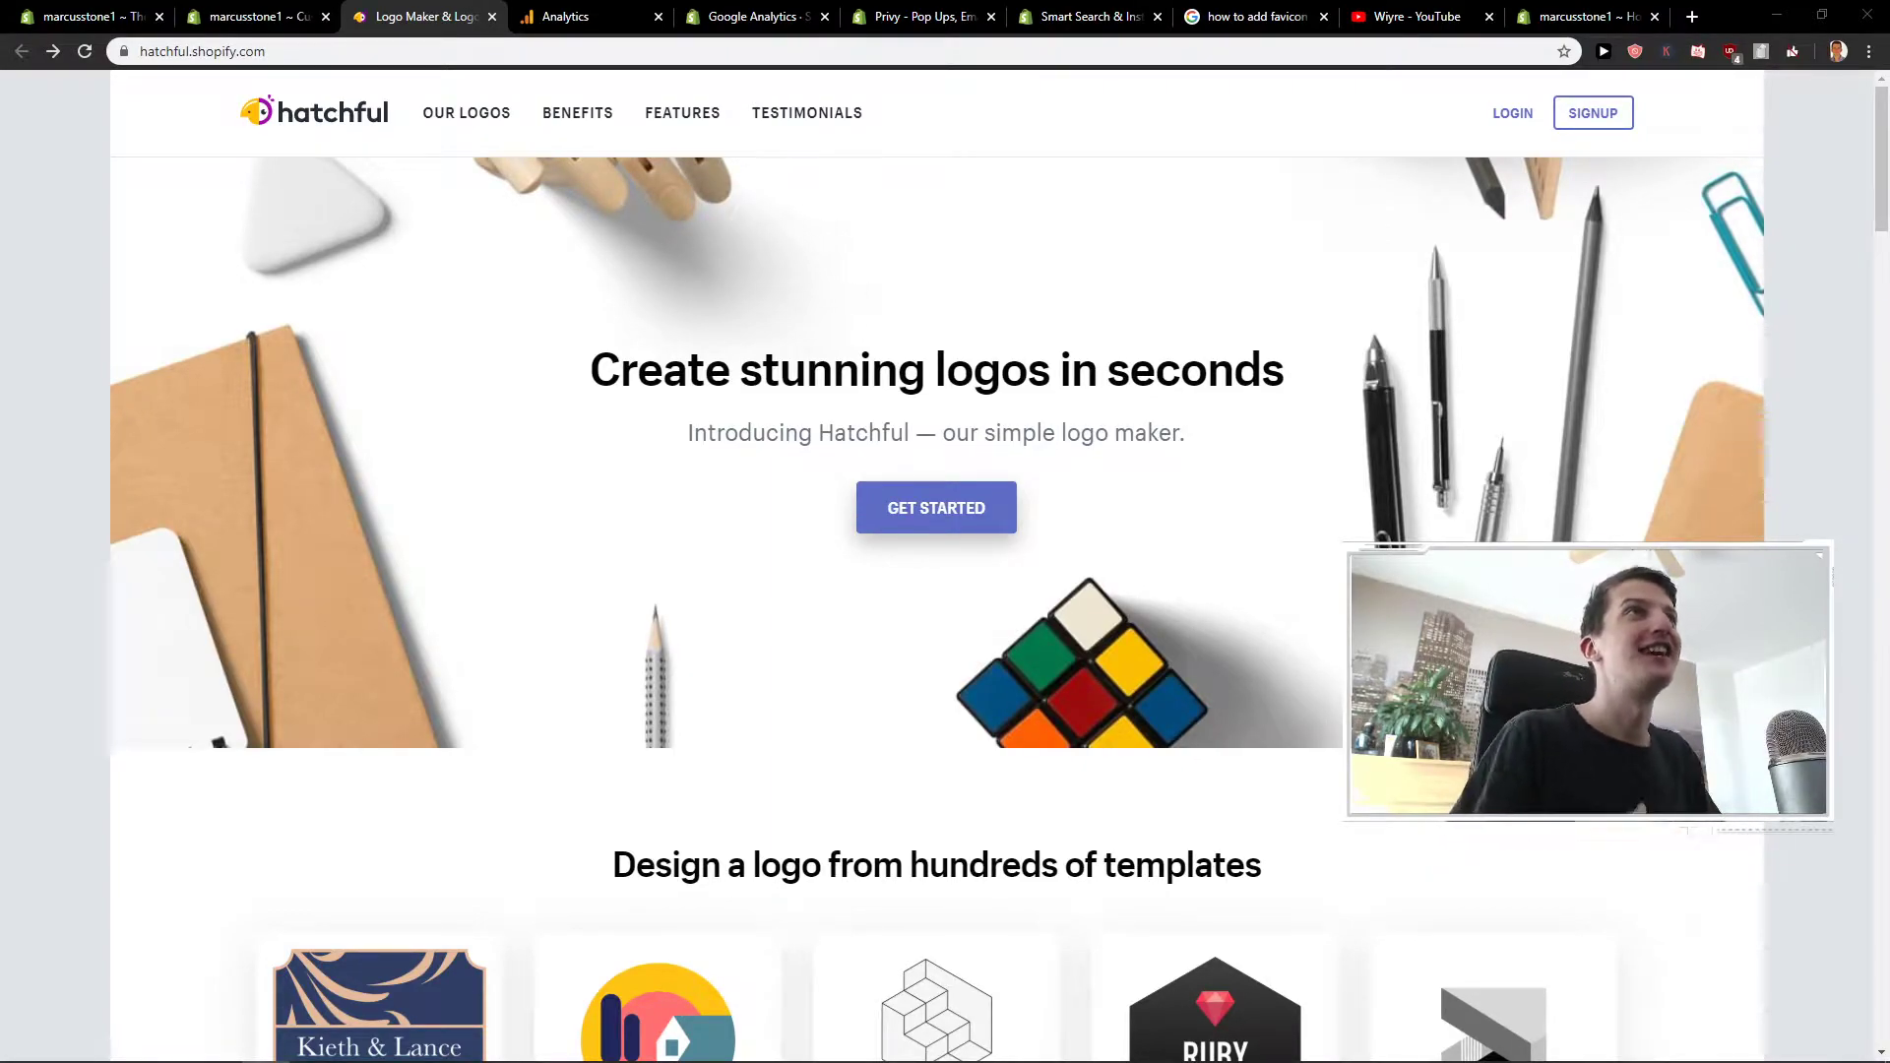
- Select the Hatchful site address in the browser's address bar
{"action": "left_click", "coordinate": [263, 57]}
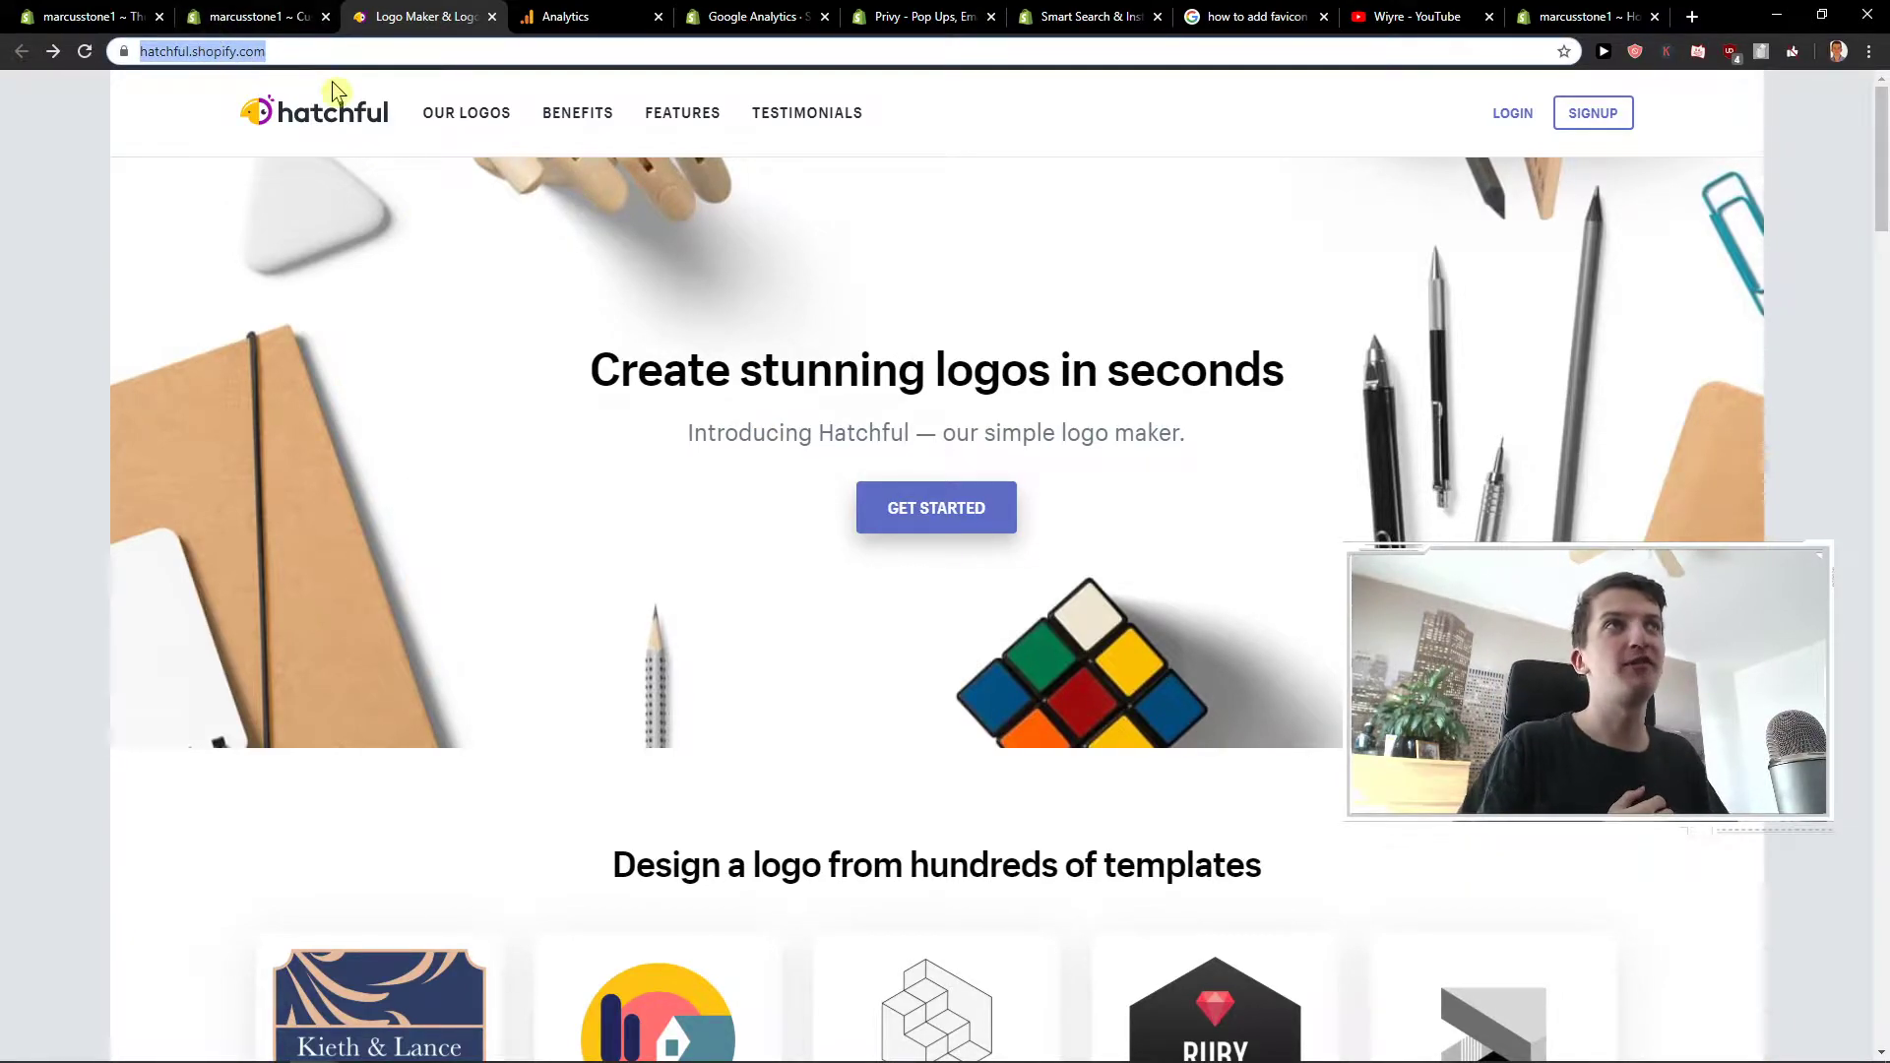
- Start the logo maker, scroll the business-space categories, then return to the theme editor tab
{"action": "left_click", "coordinate": [927, 504]}
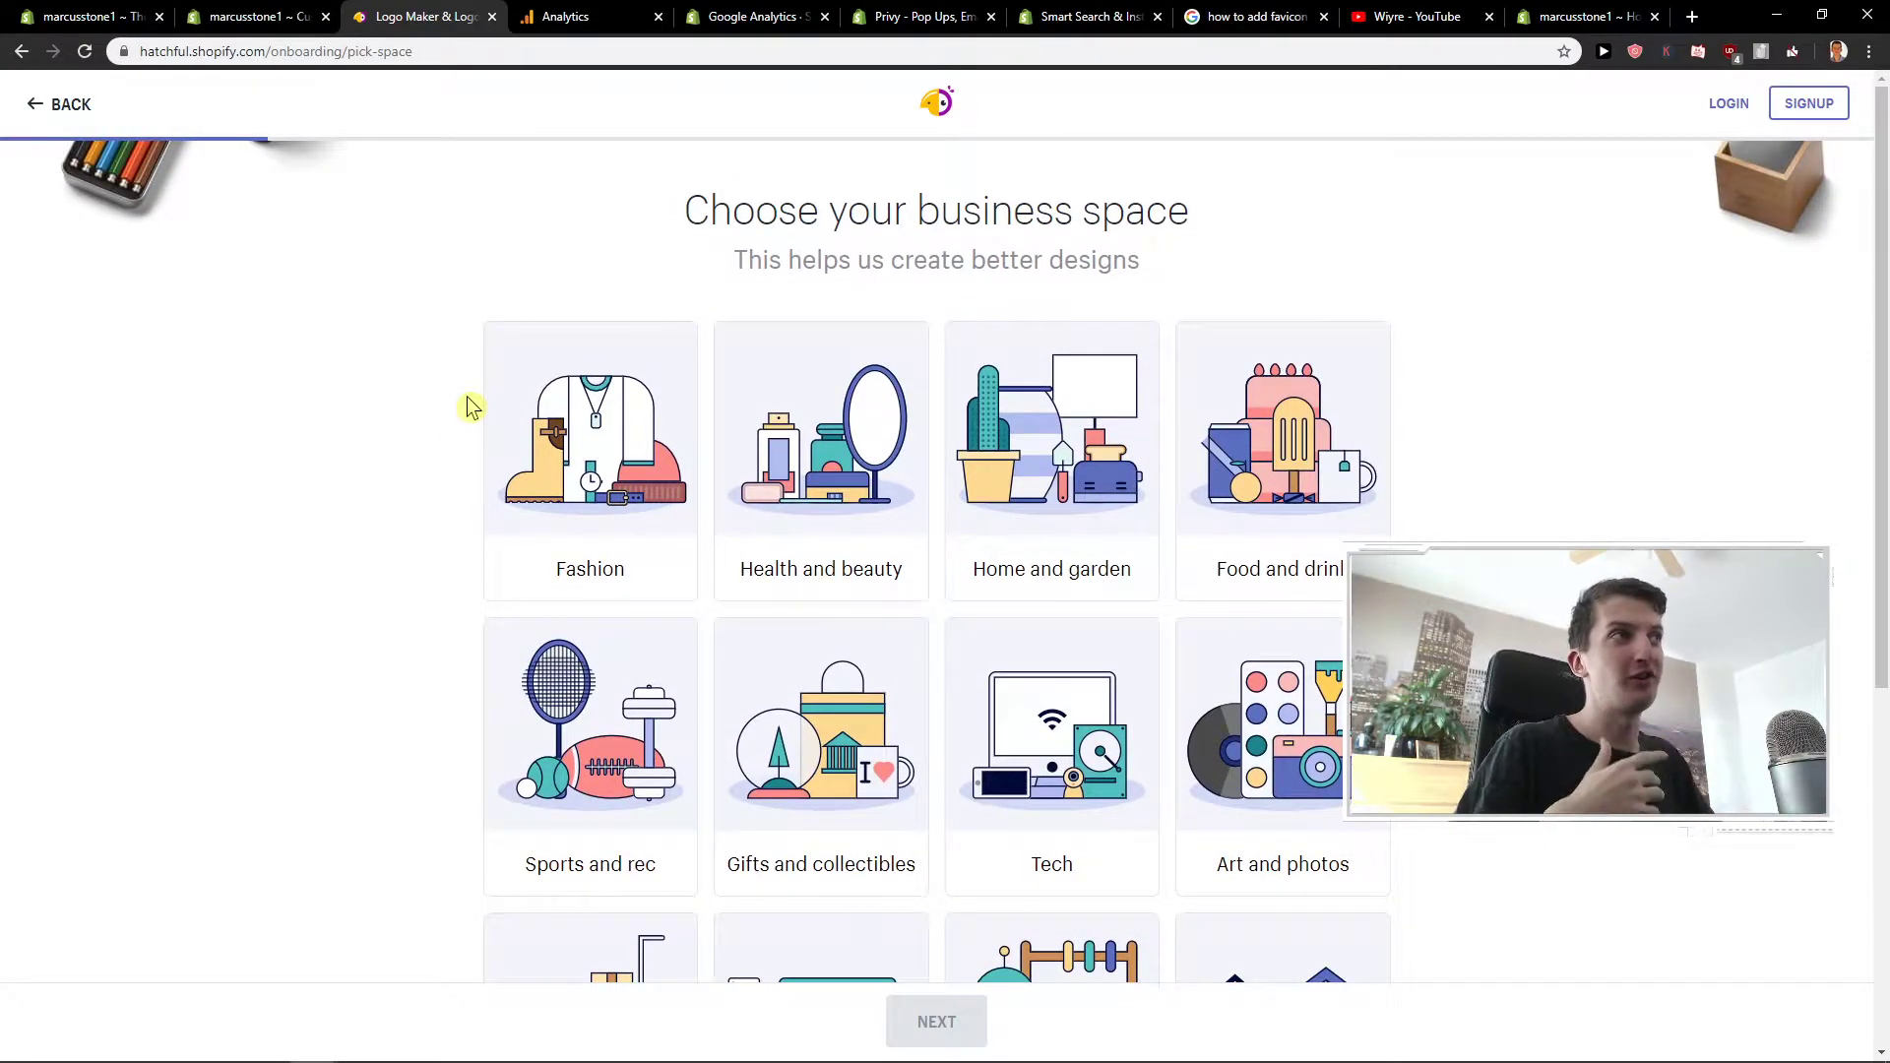
{"action": "scroll", "coordinate": [733, 443], "scroll_direction": "down", "scroll_amount": 2}
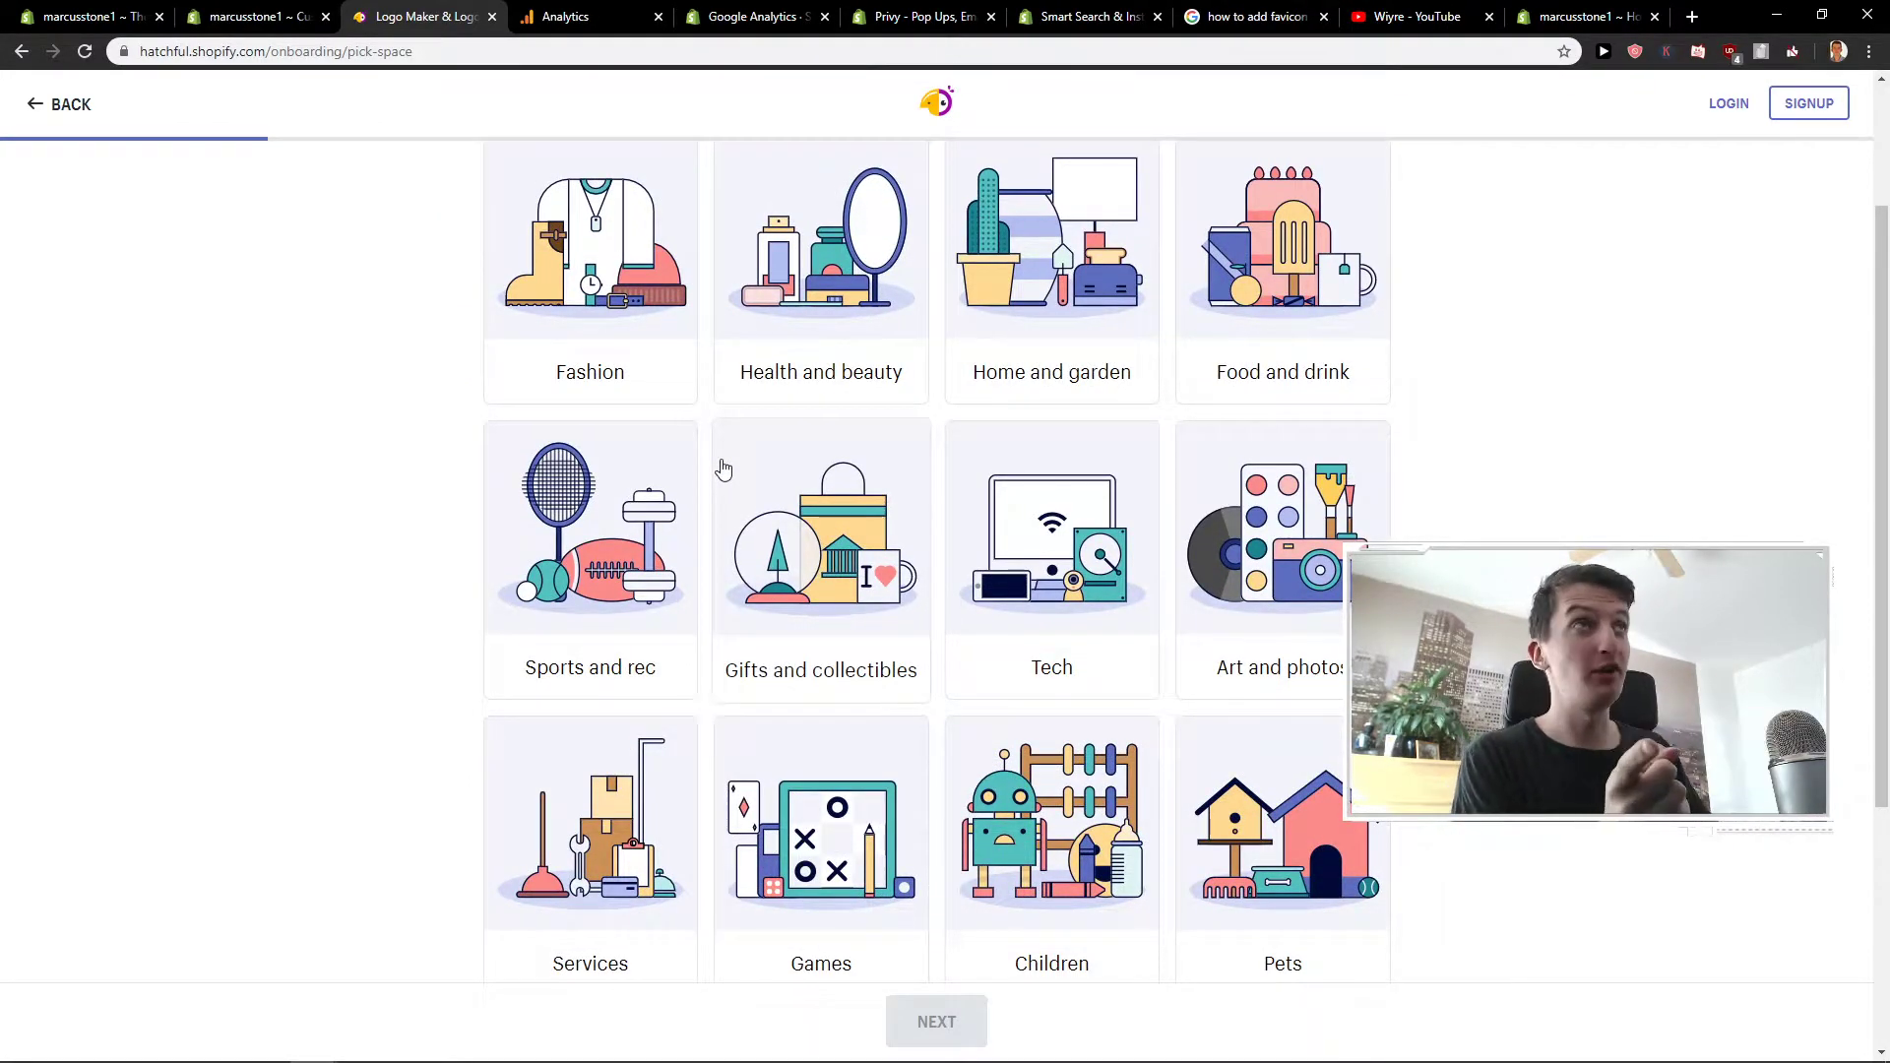
{"action": "left_click", "coordinate": [258, 16]}
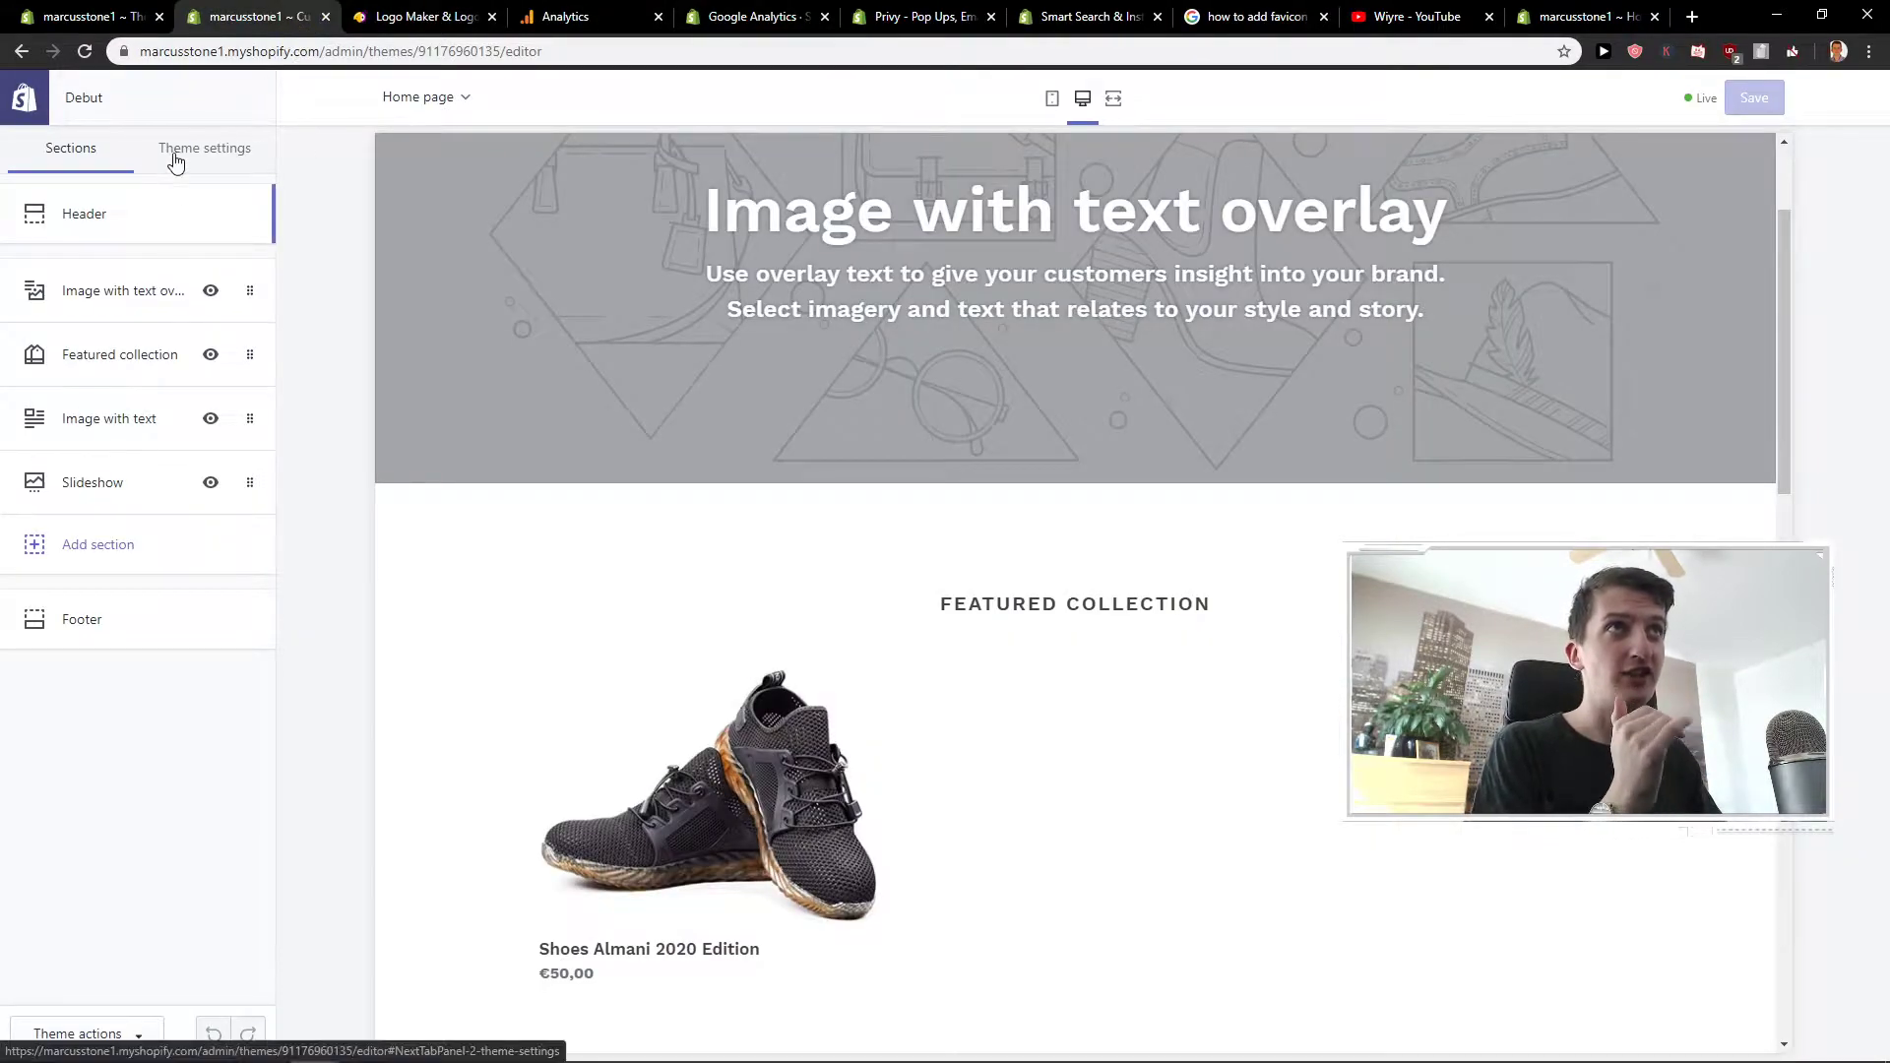
- Open Theme settings > Favicon and begin uploading a new image from the Desktop
{"action": "left_click", "coordinate": [98, 17]}
{"action": "left_click", "coordinate": [222, 17]}
{"action": "left_click", "coordinate": [211, 160]}
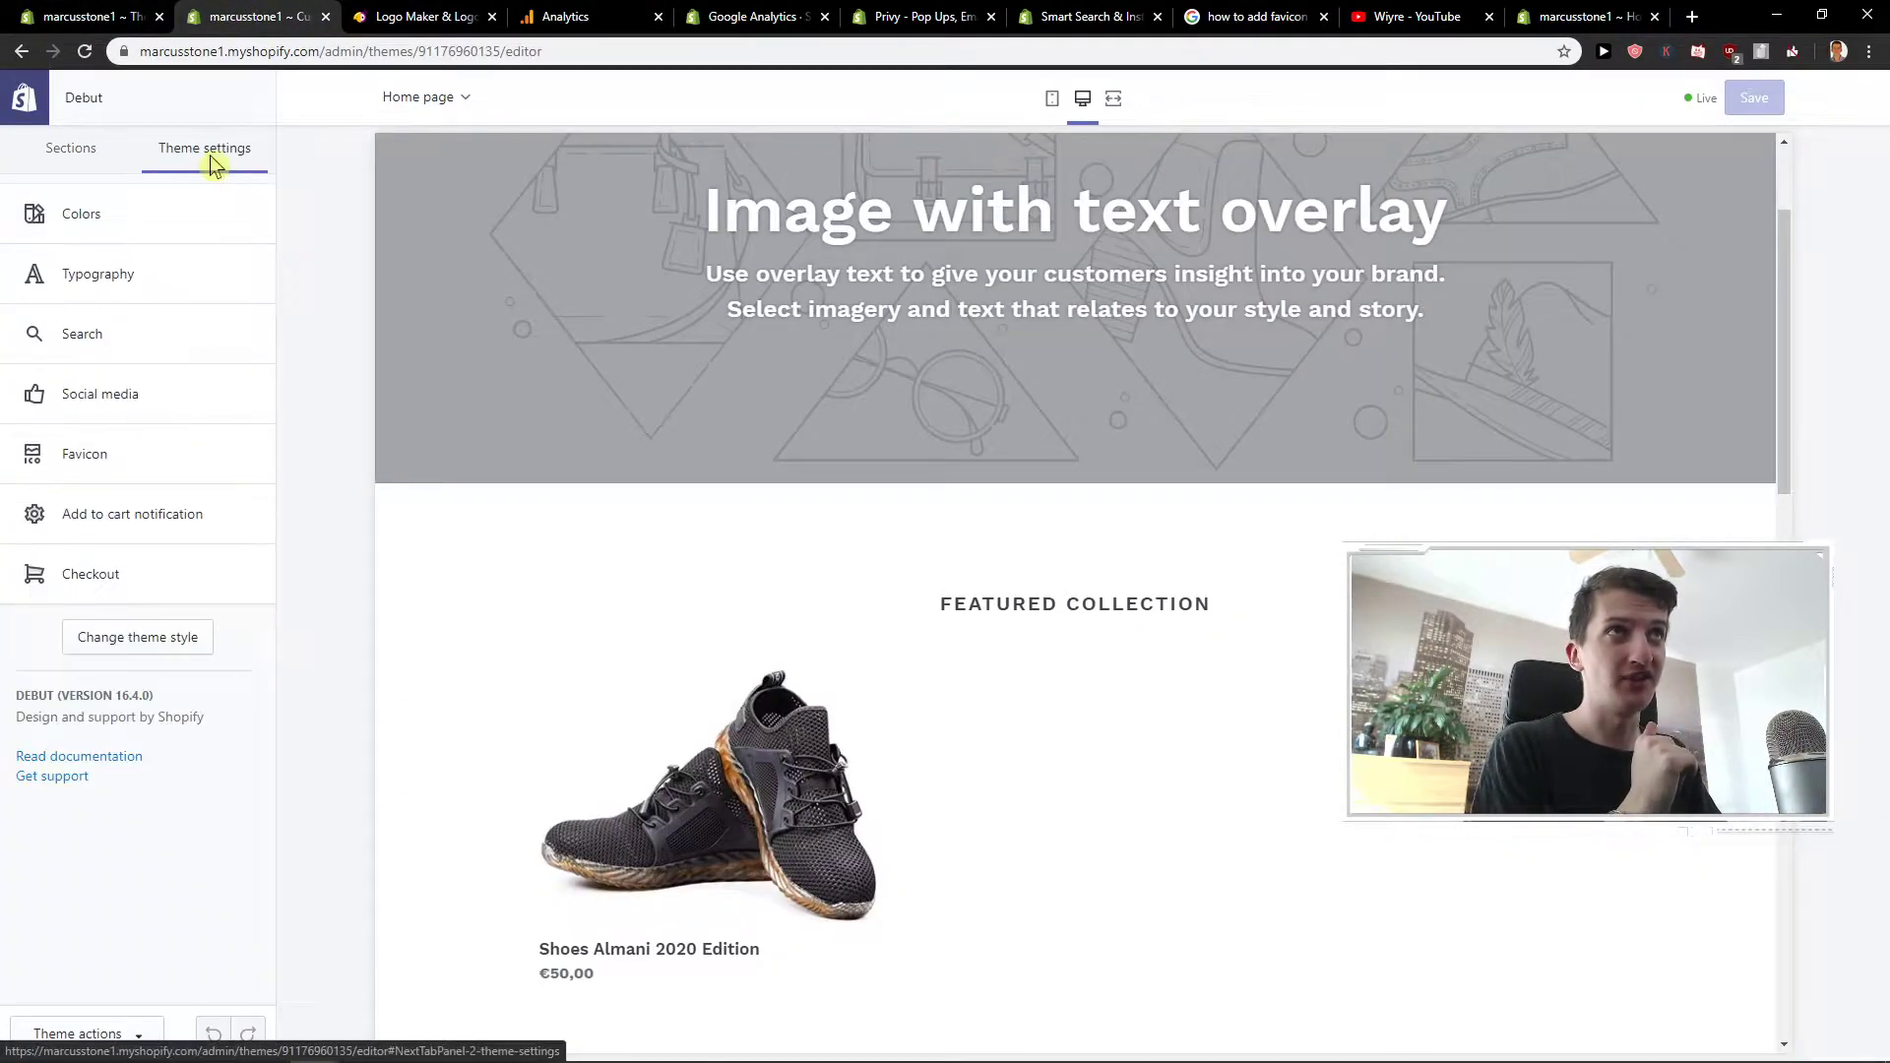
{"action": "left_click", "coordinate": [155, 478]}
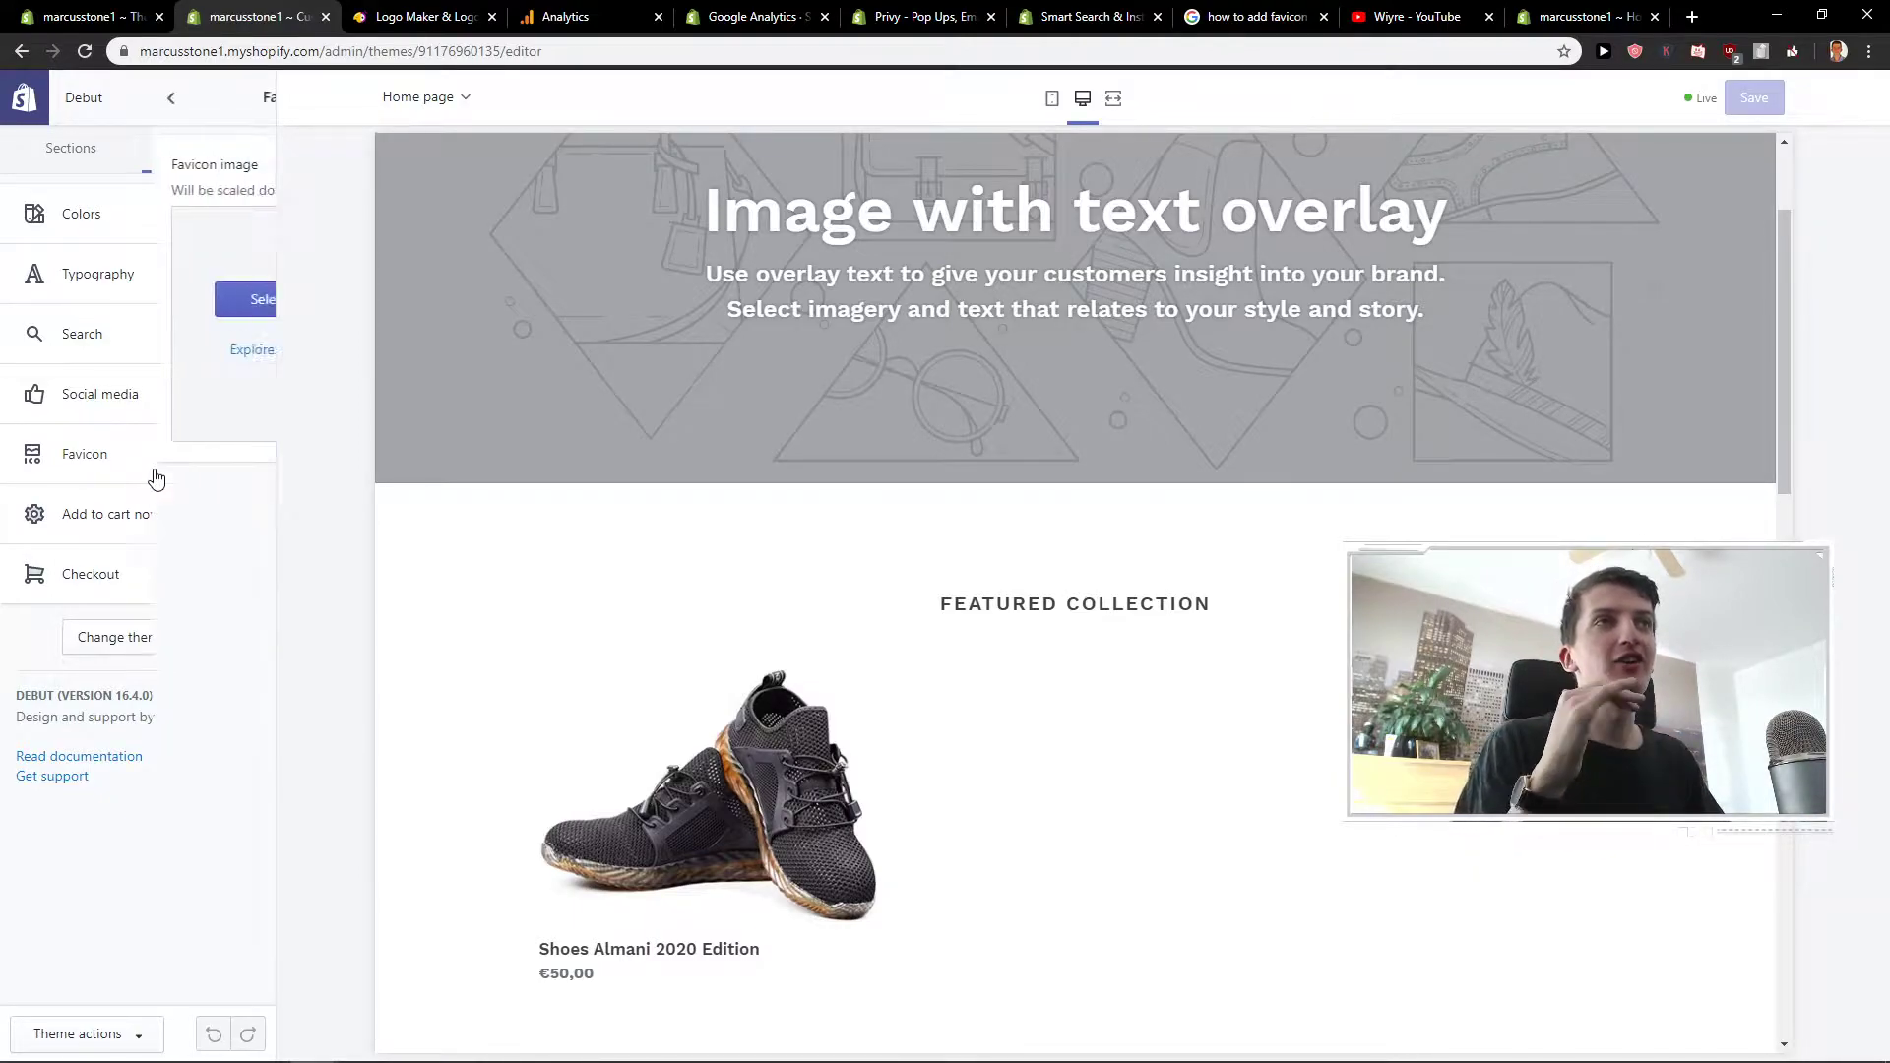
{"action": "left_click", "coordinate": [145, 300]}
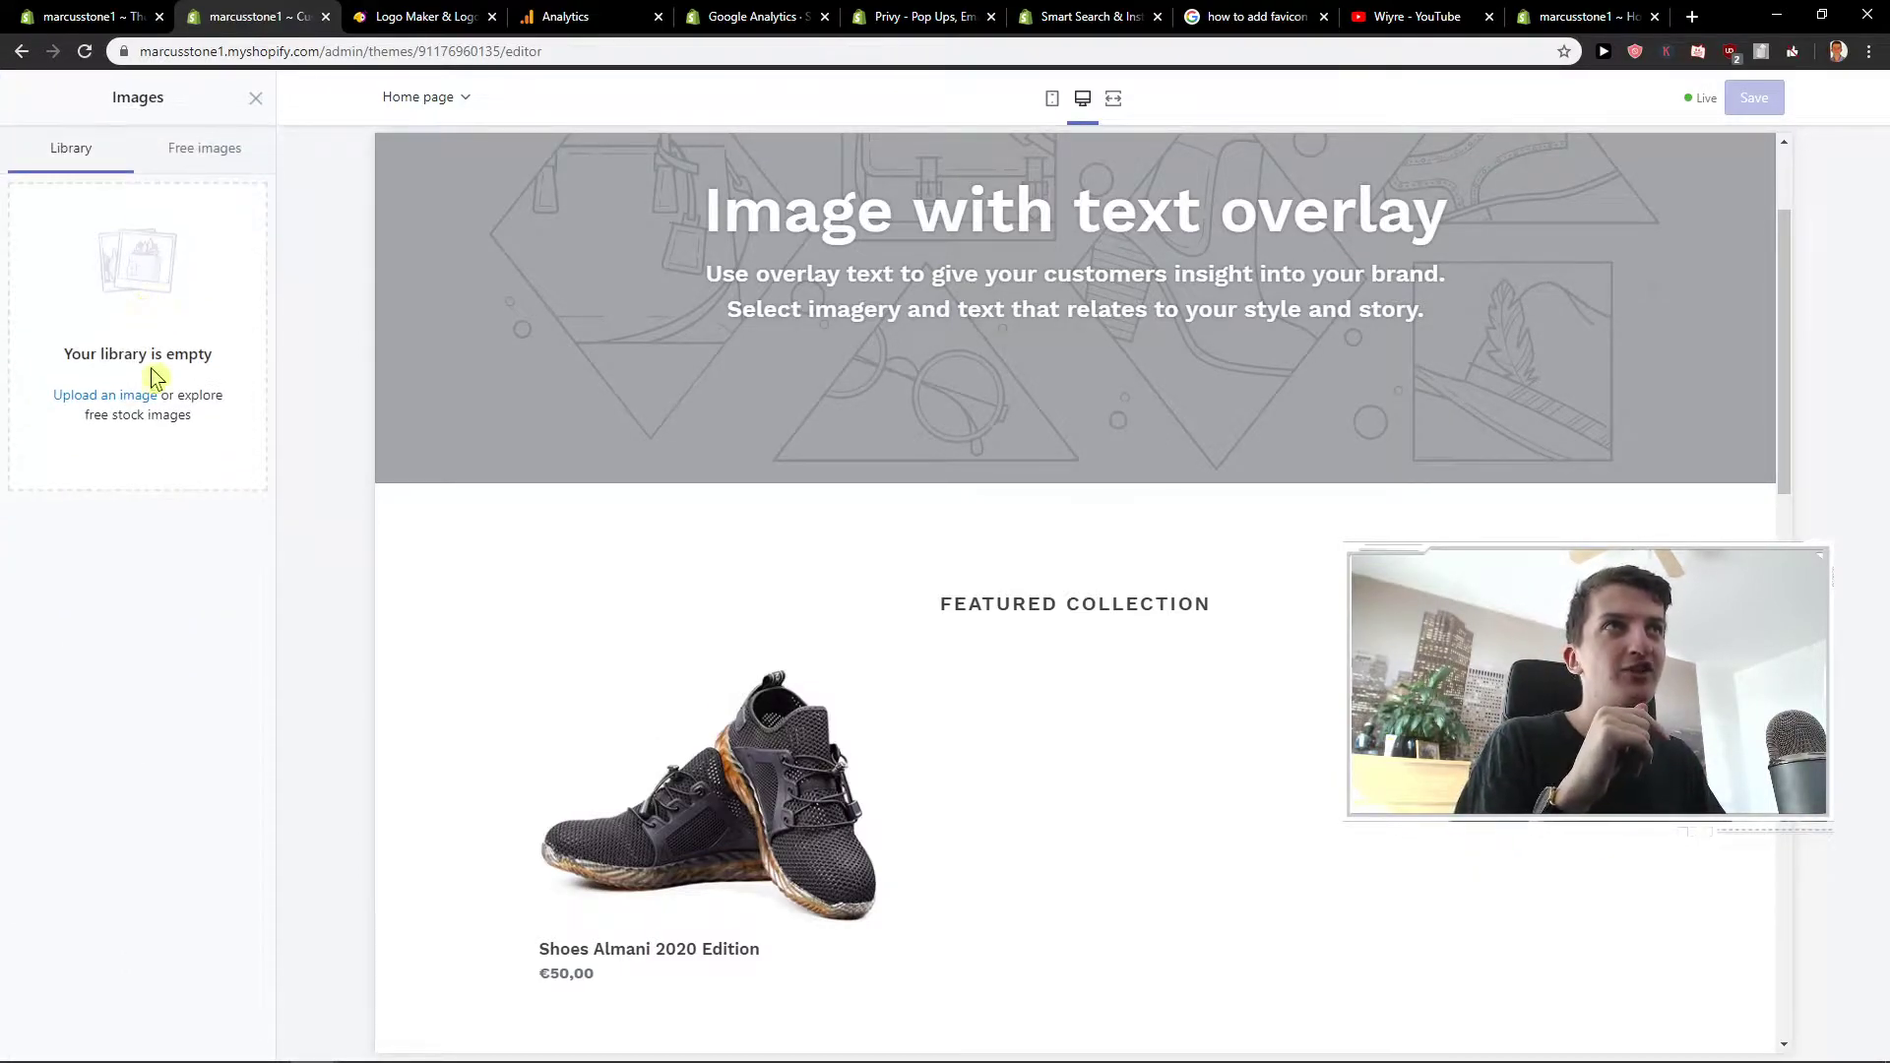
{"action": "left_click", "coordinate": [149, 399]}
{"action": "scroll", "coordinate": [1325, 367], "scroll_direction": "down", "scroll_amount": 3}
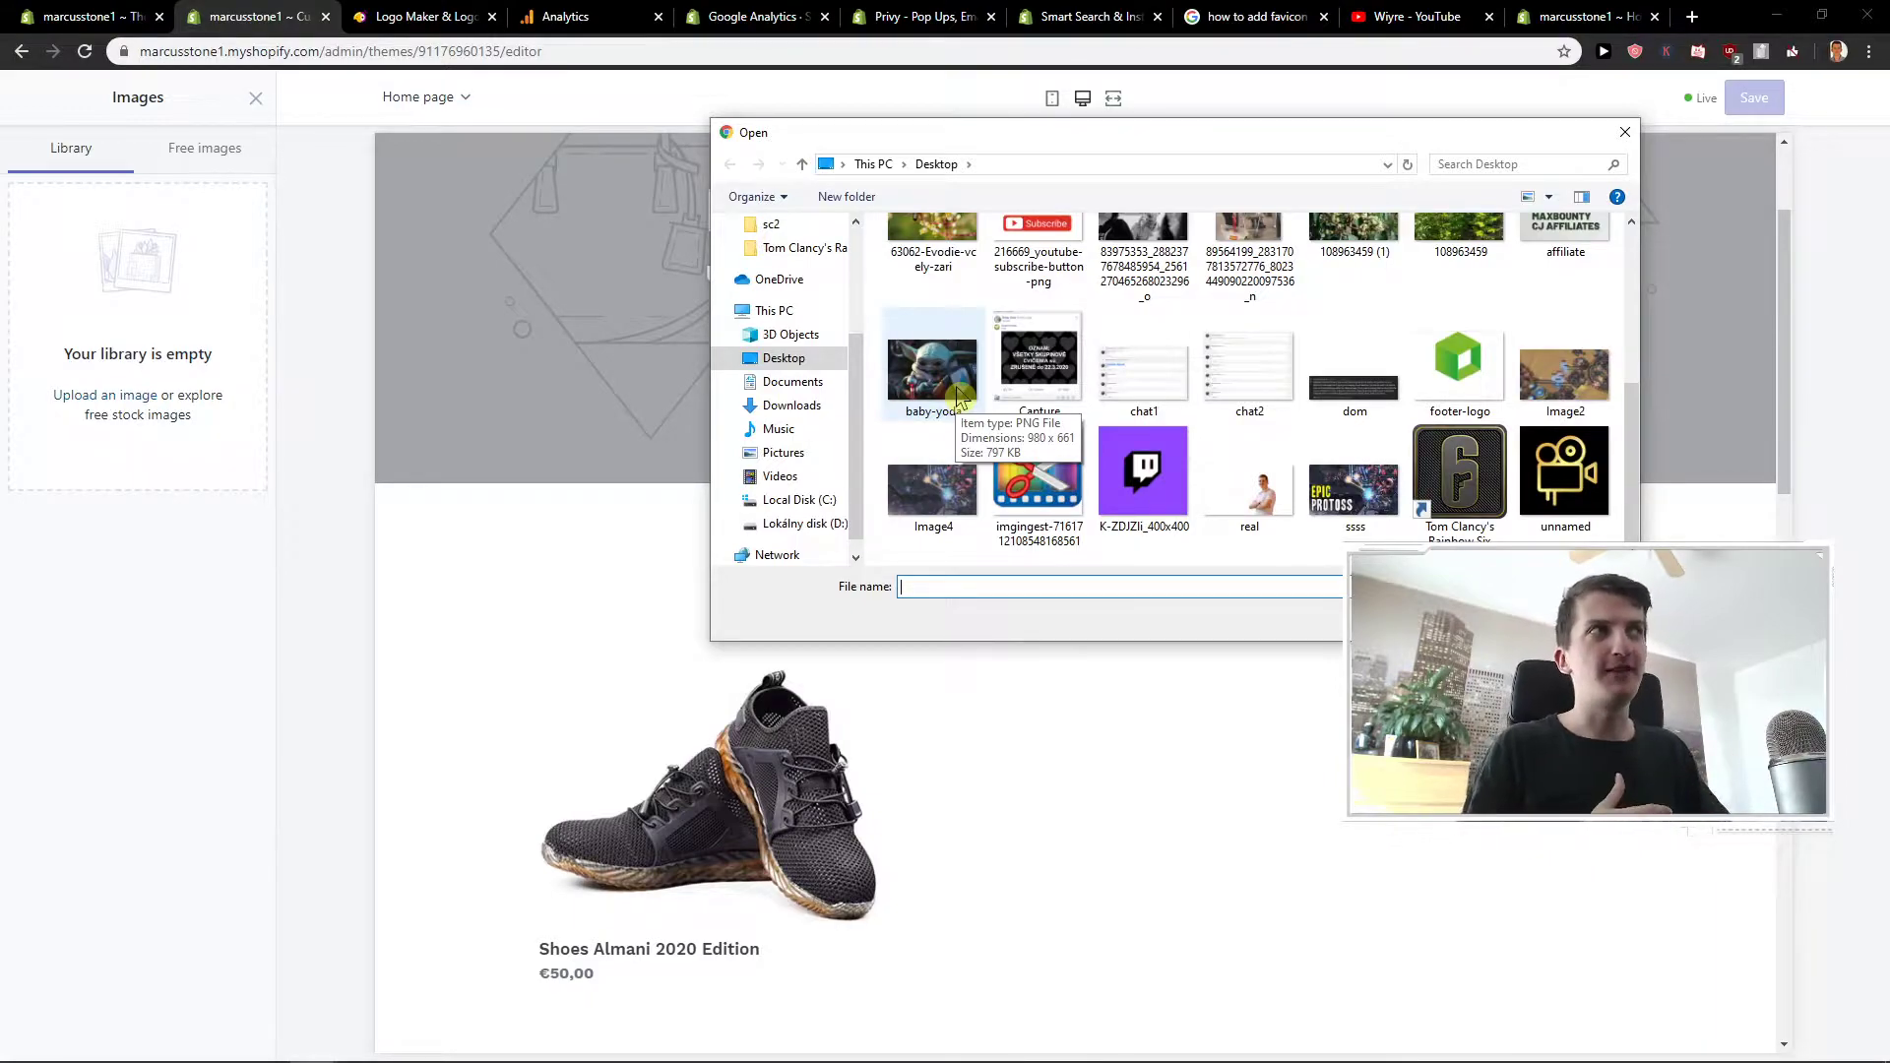
- Upload the baby-yoda picture to the favicon library, then select the store's web address
{"action": "double_click", "coordinate": [957, 394]}
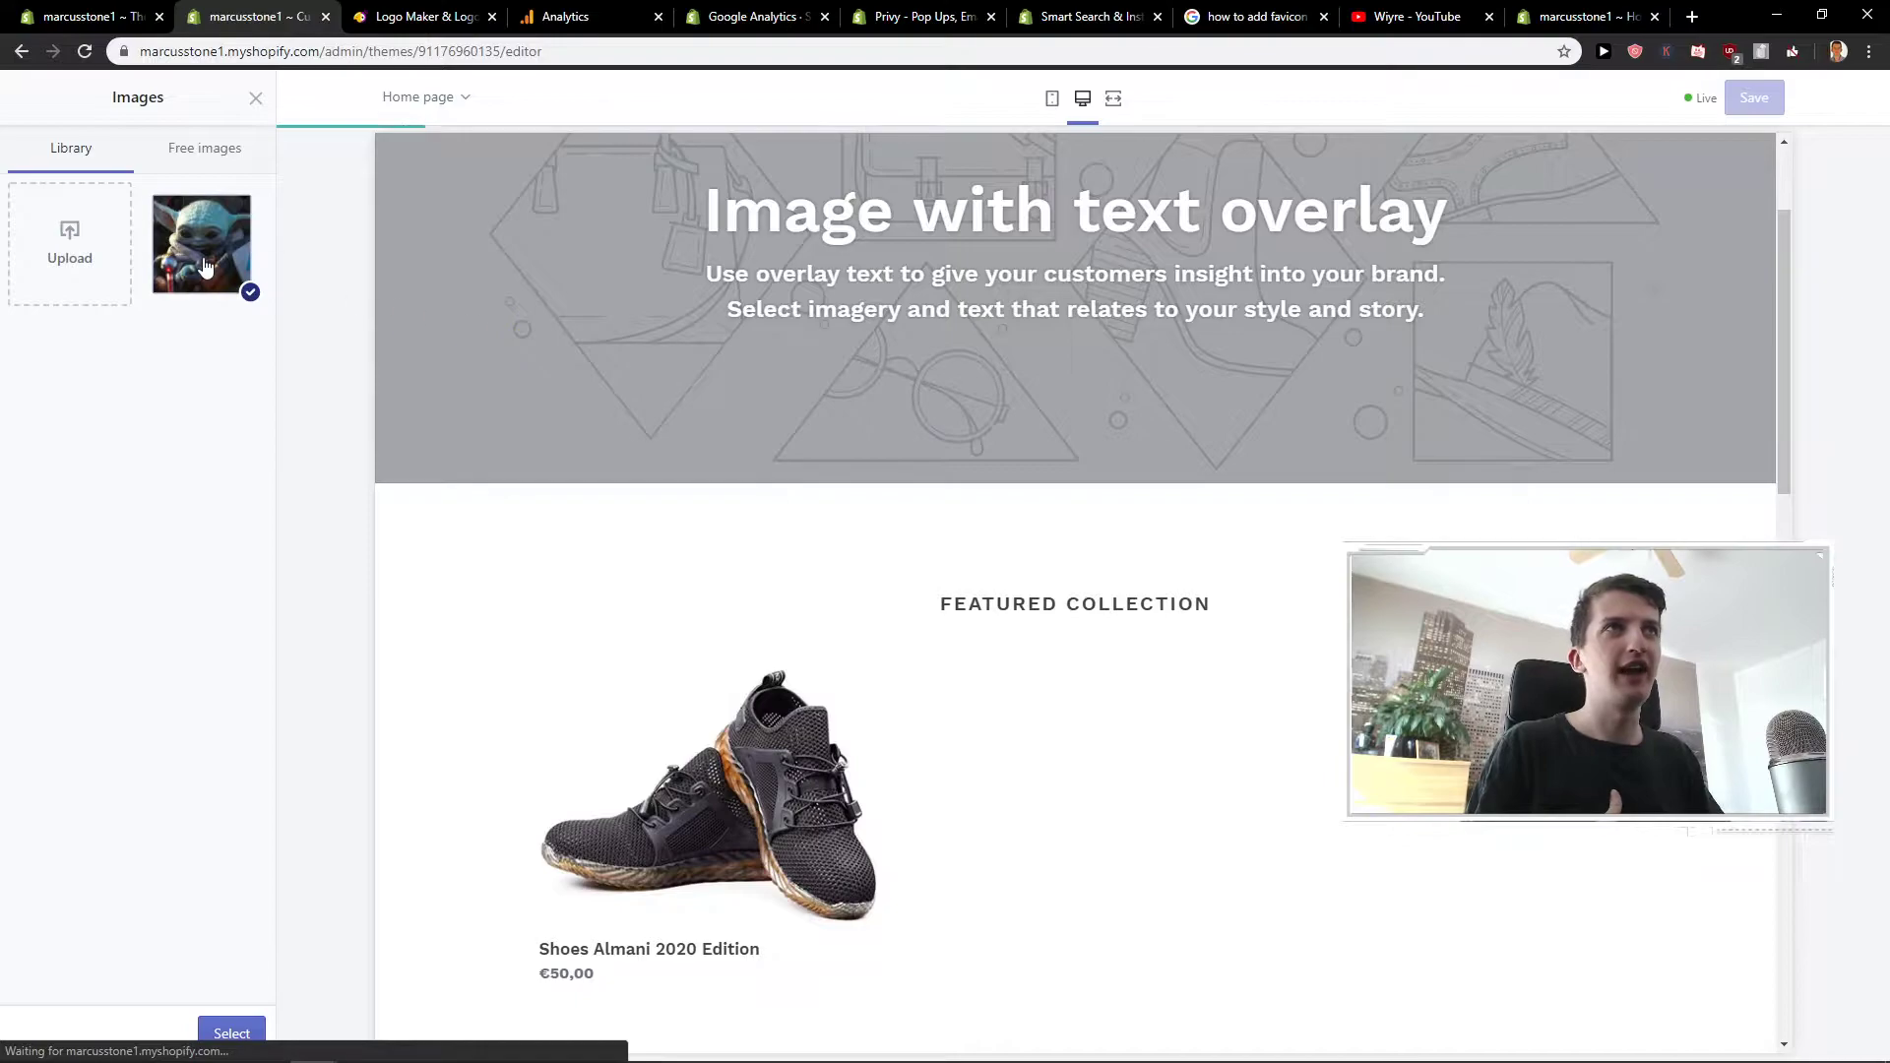
{"action": "left_click", "coordinate": [205, 266]}
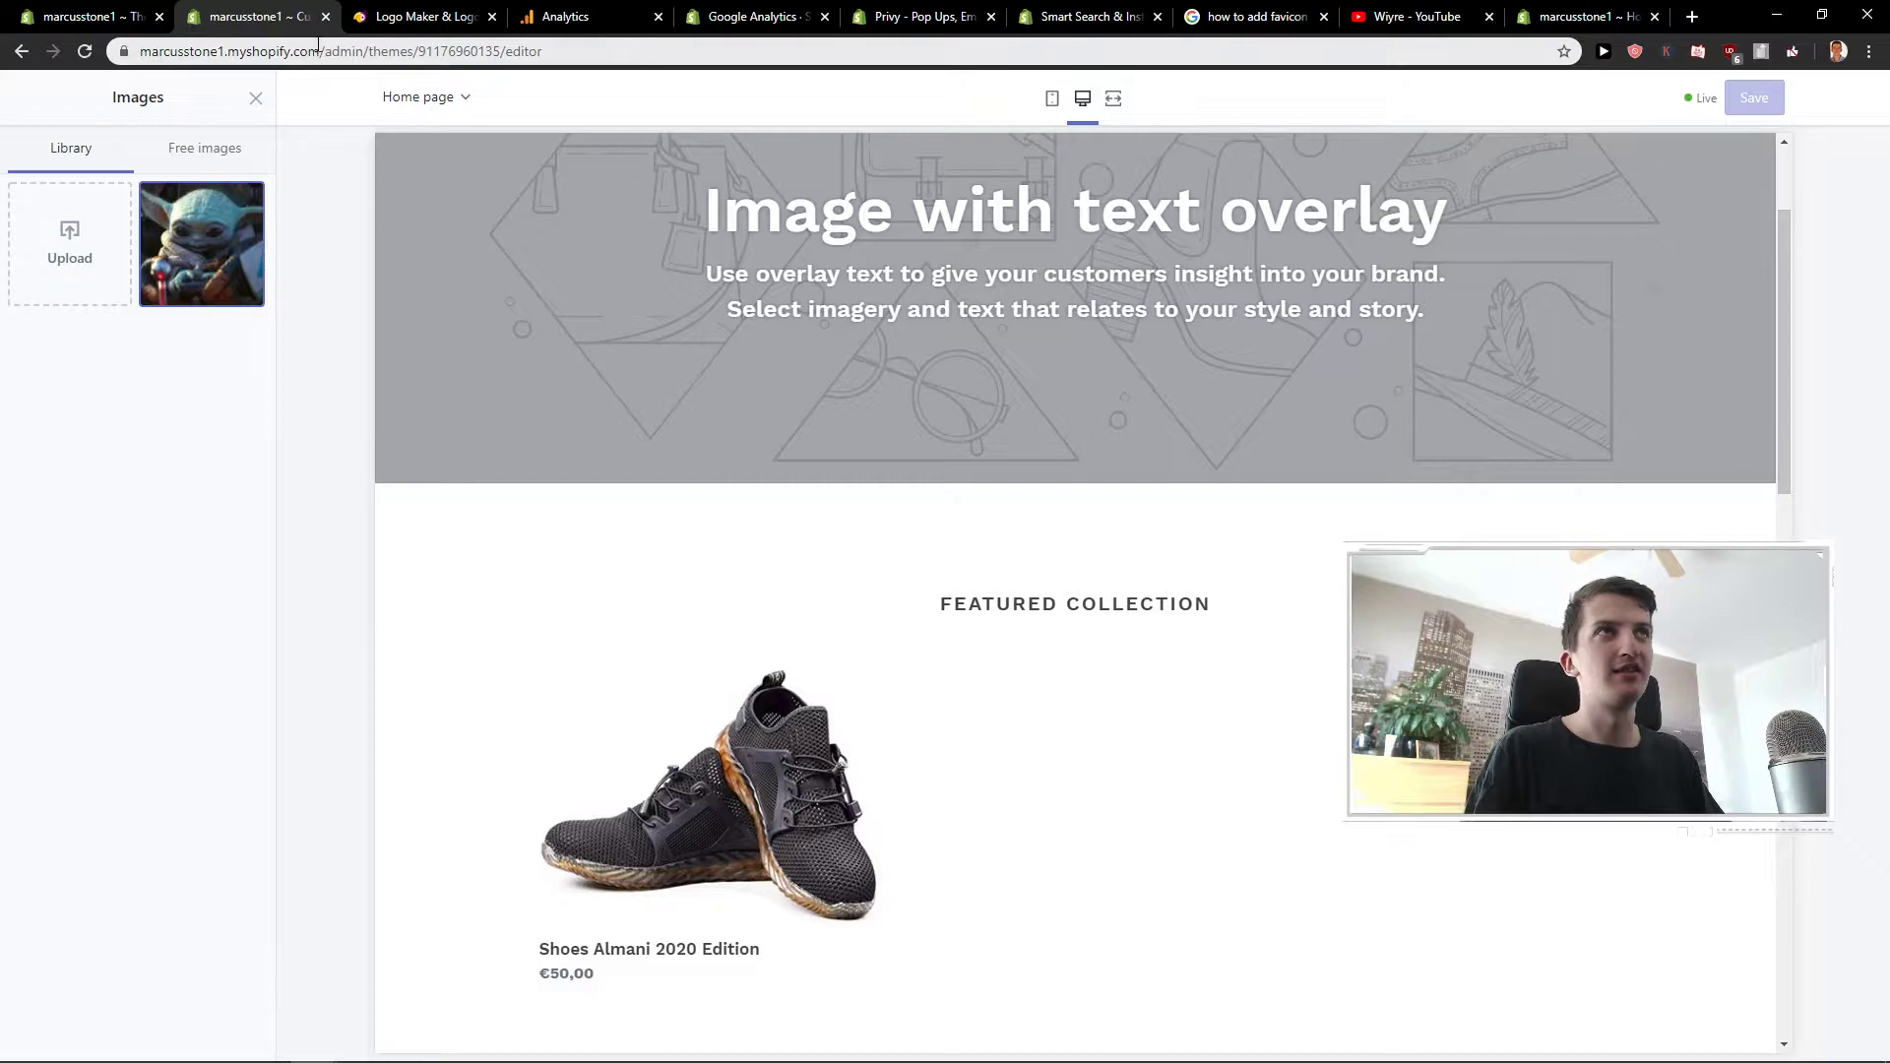
{"action": "left_click_drag", "start_coordinate": [318, 45], "coordinate": [139, 51]}
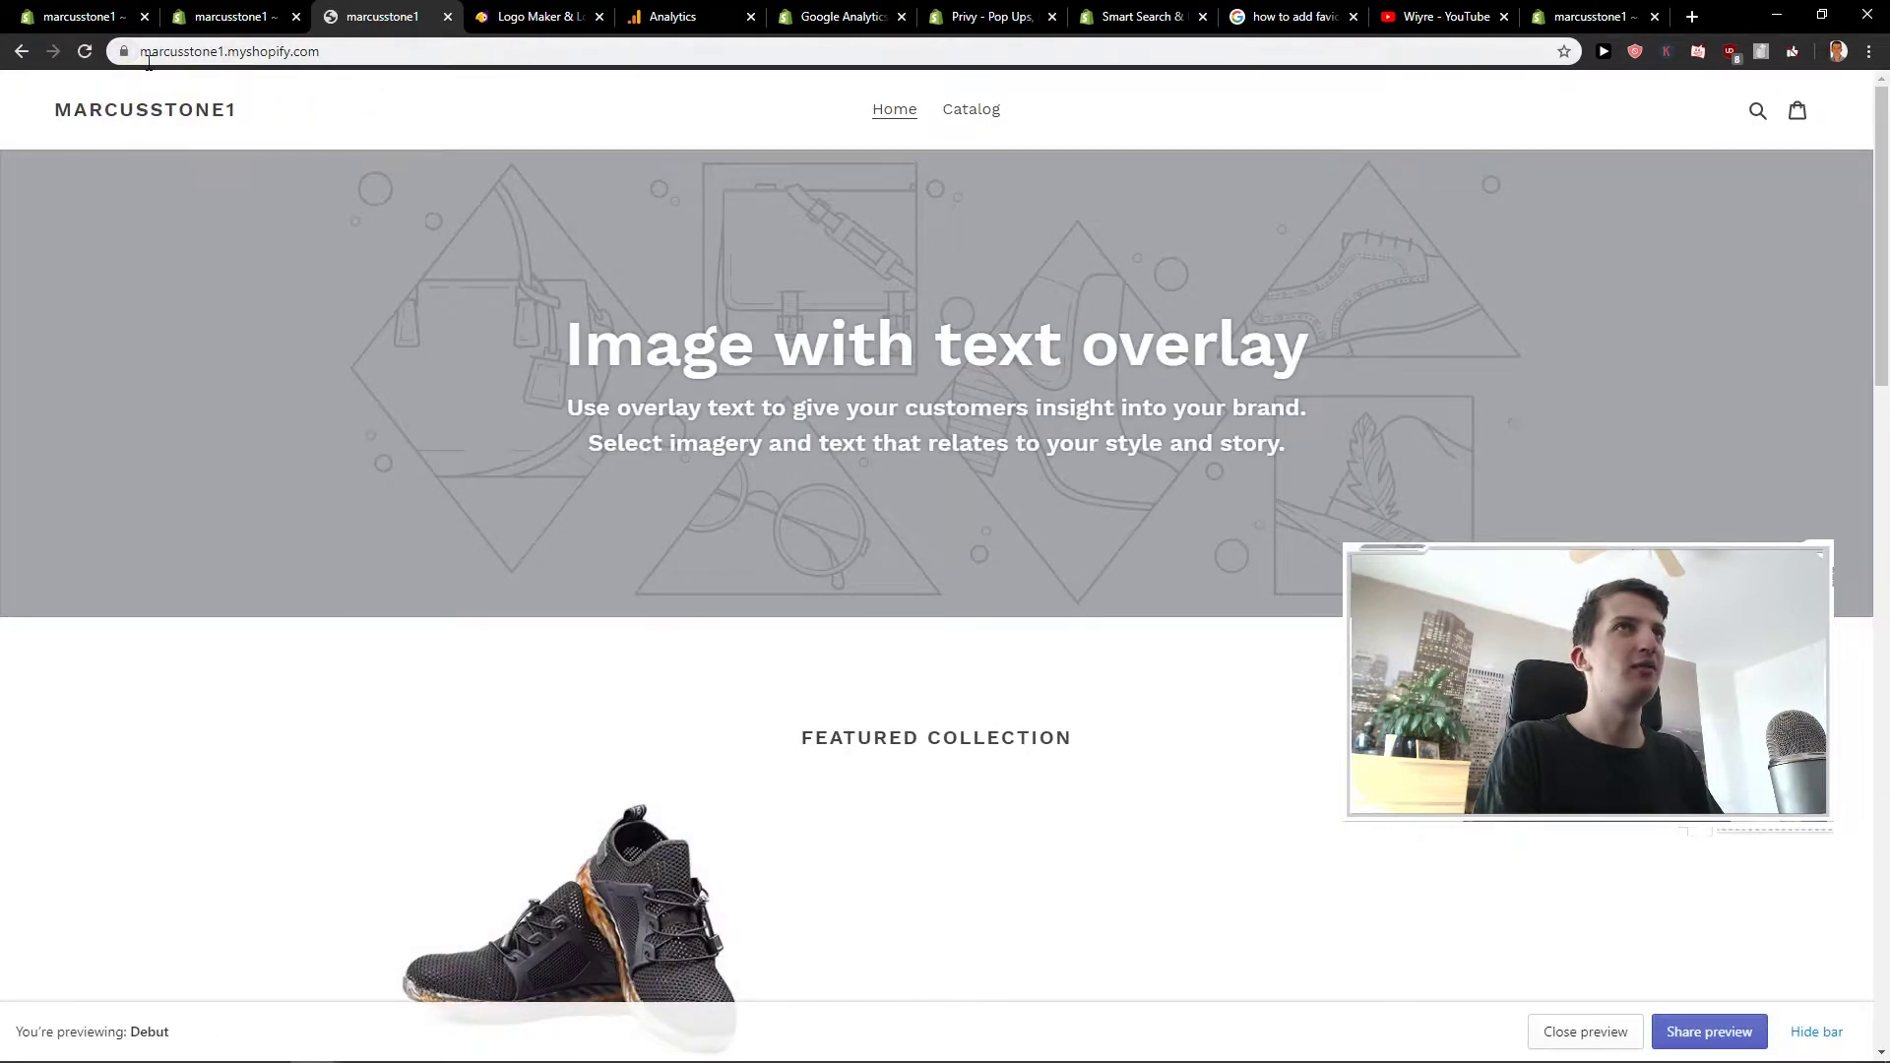
- Set the Baby Yoda image as the store favicon and save the theme
{"action": "left_click", "coordinate": [222, 17]}
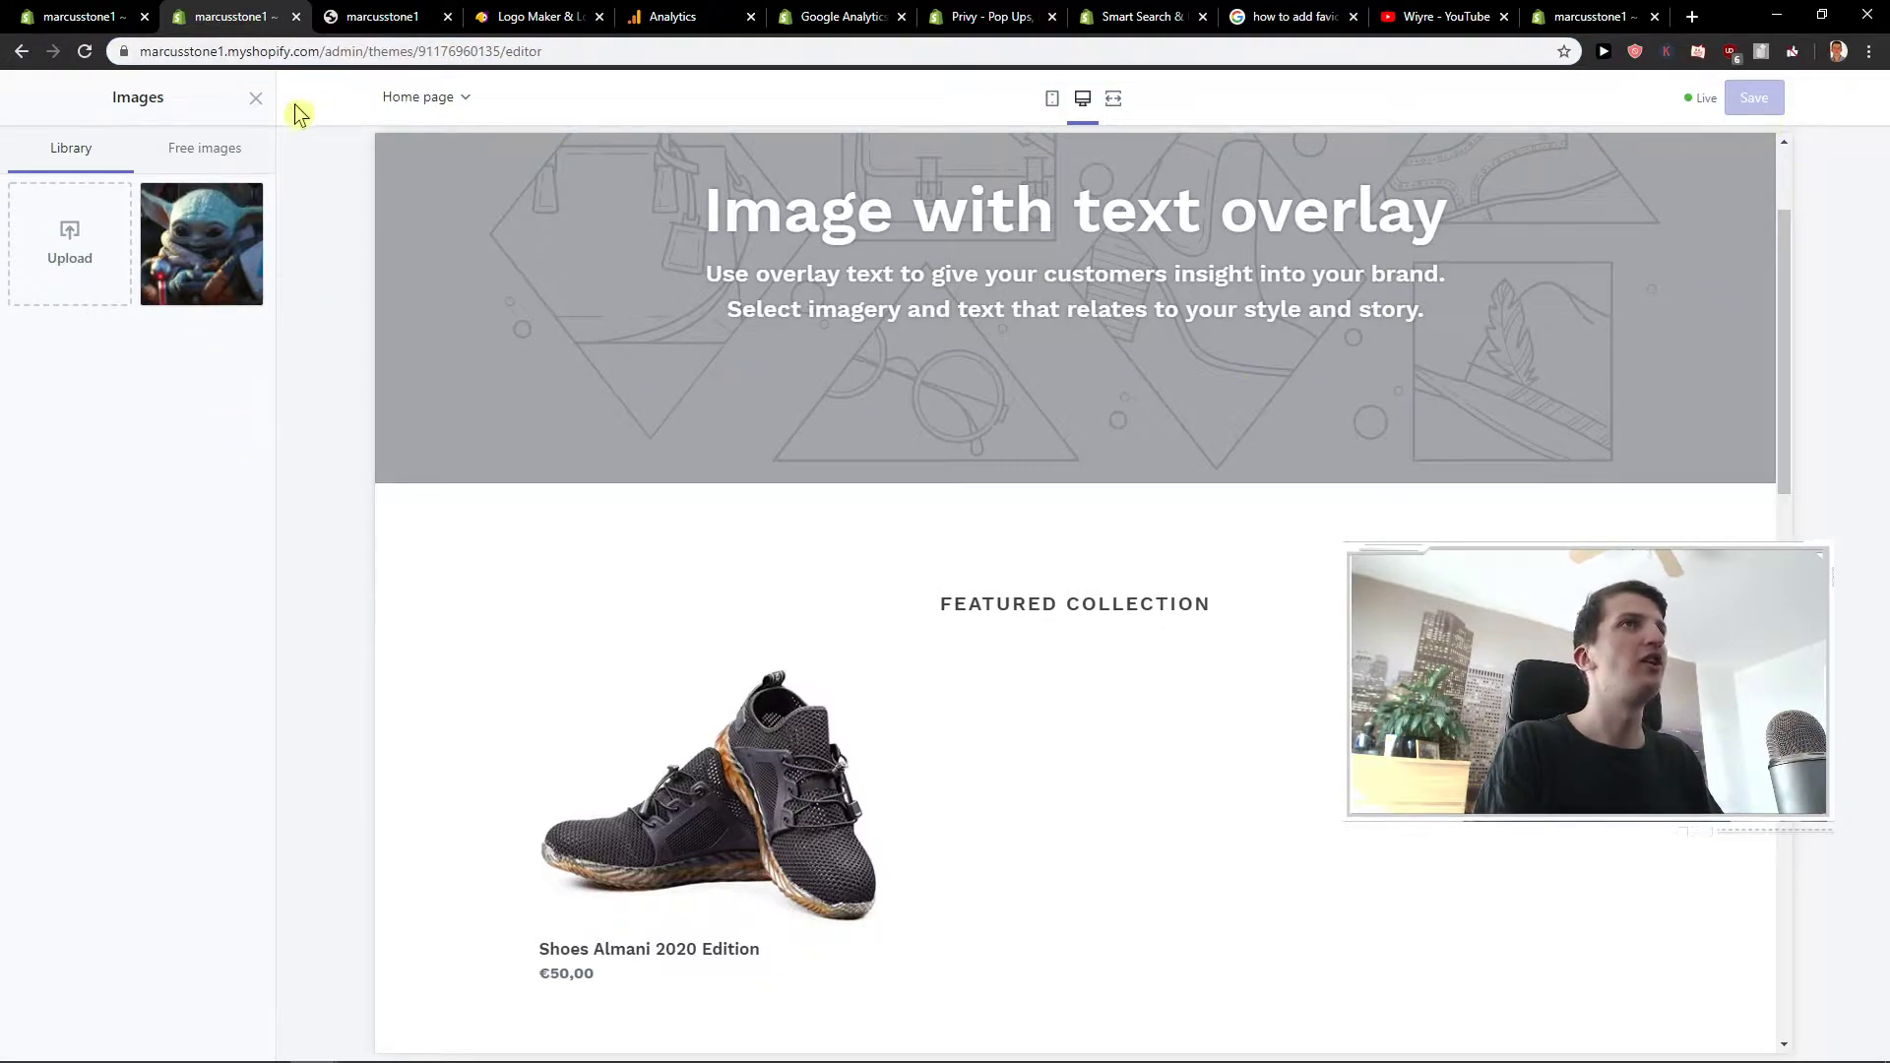
{"action": "left_click", "coordinate": [207, 293]}
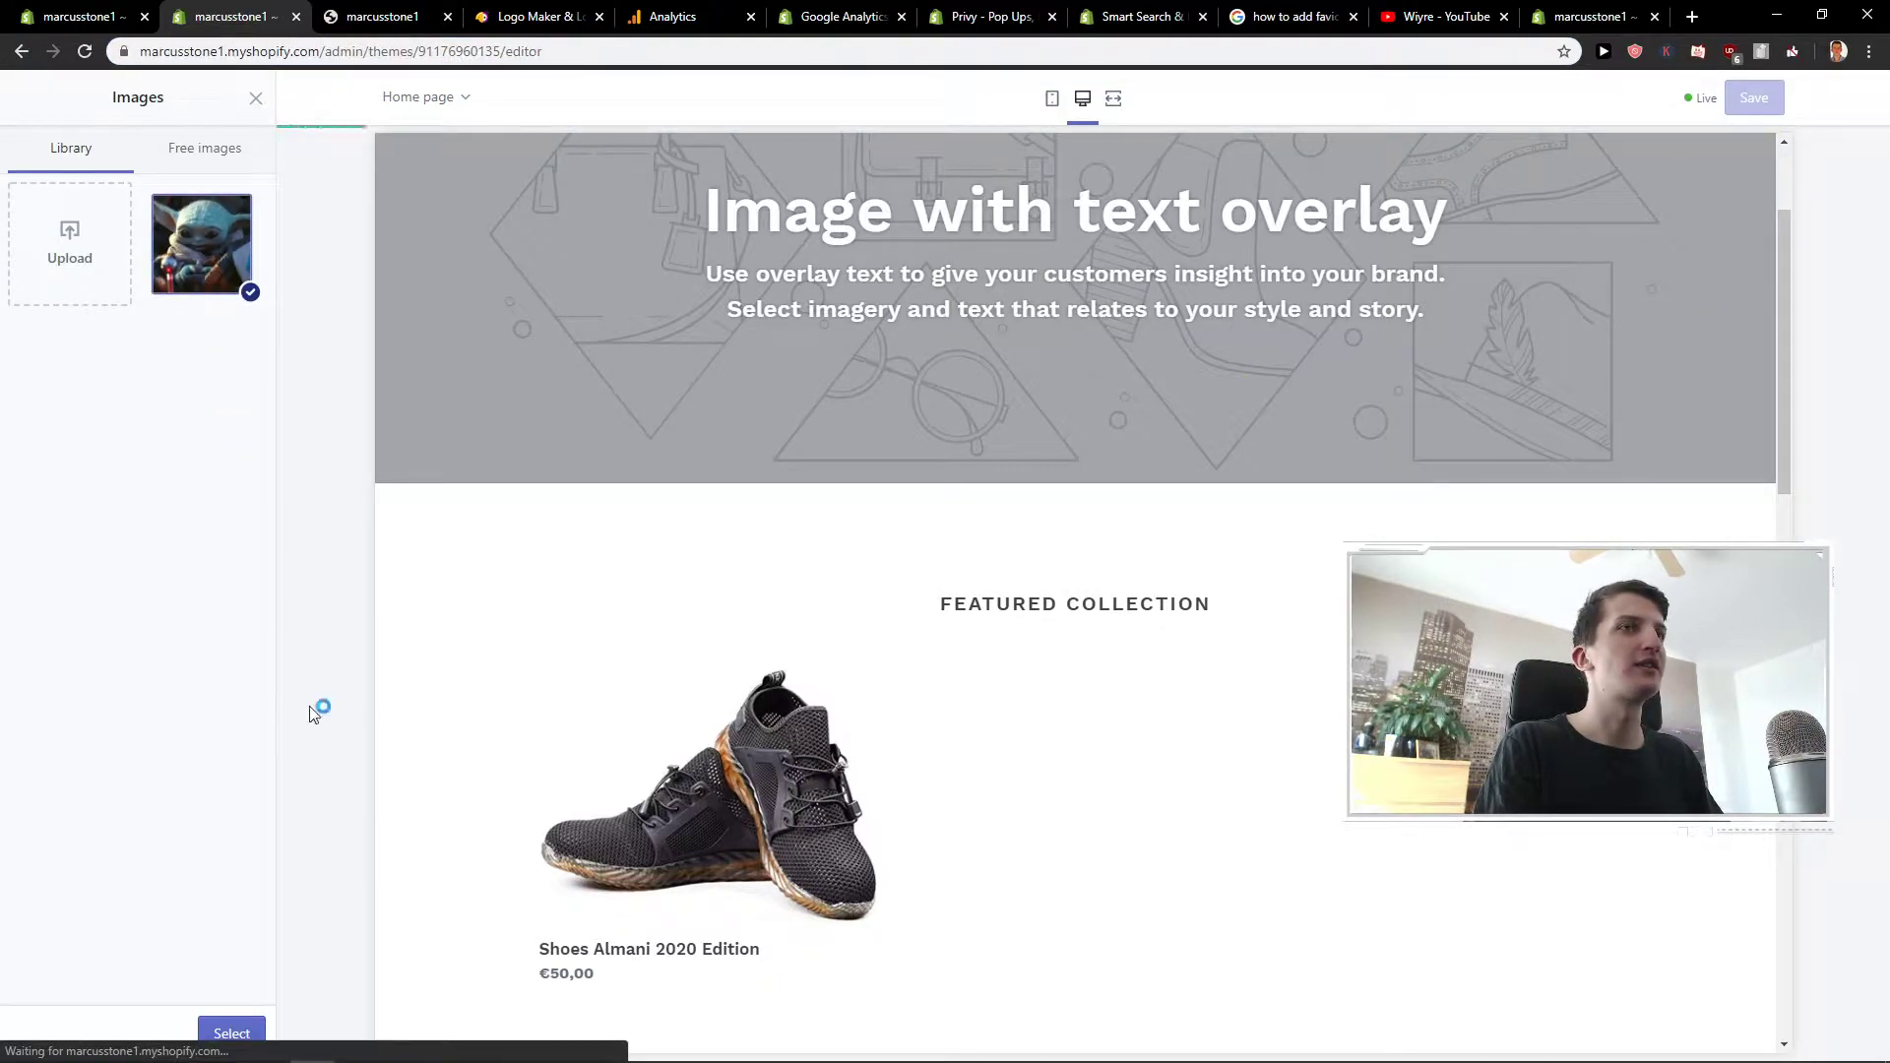
{"action": "left_click", "coordinate": [232, 1033]}
{"action": "left_click", "coordinate": [1753, 98]}
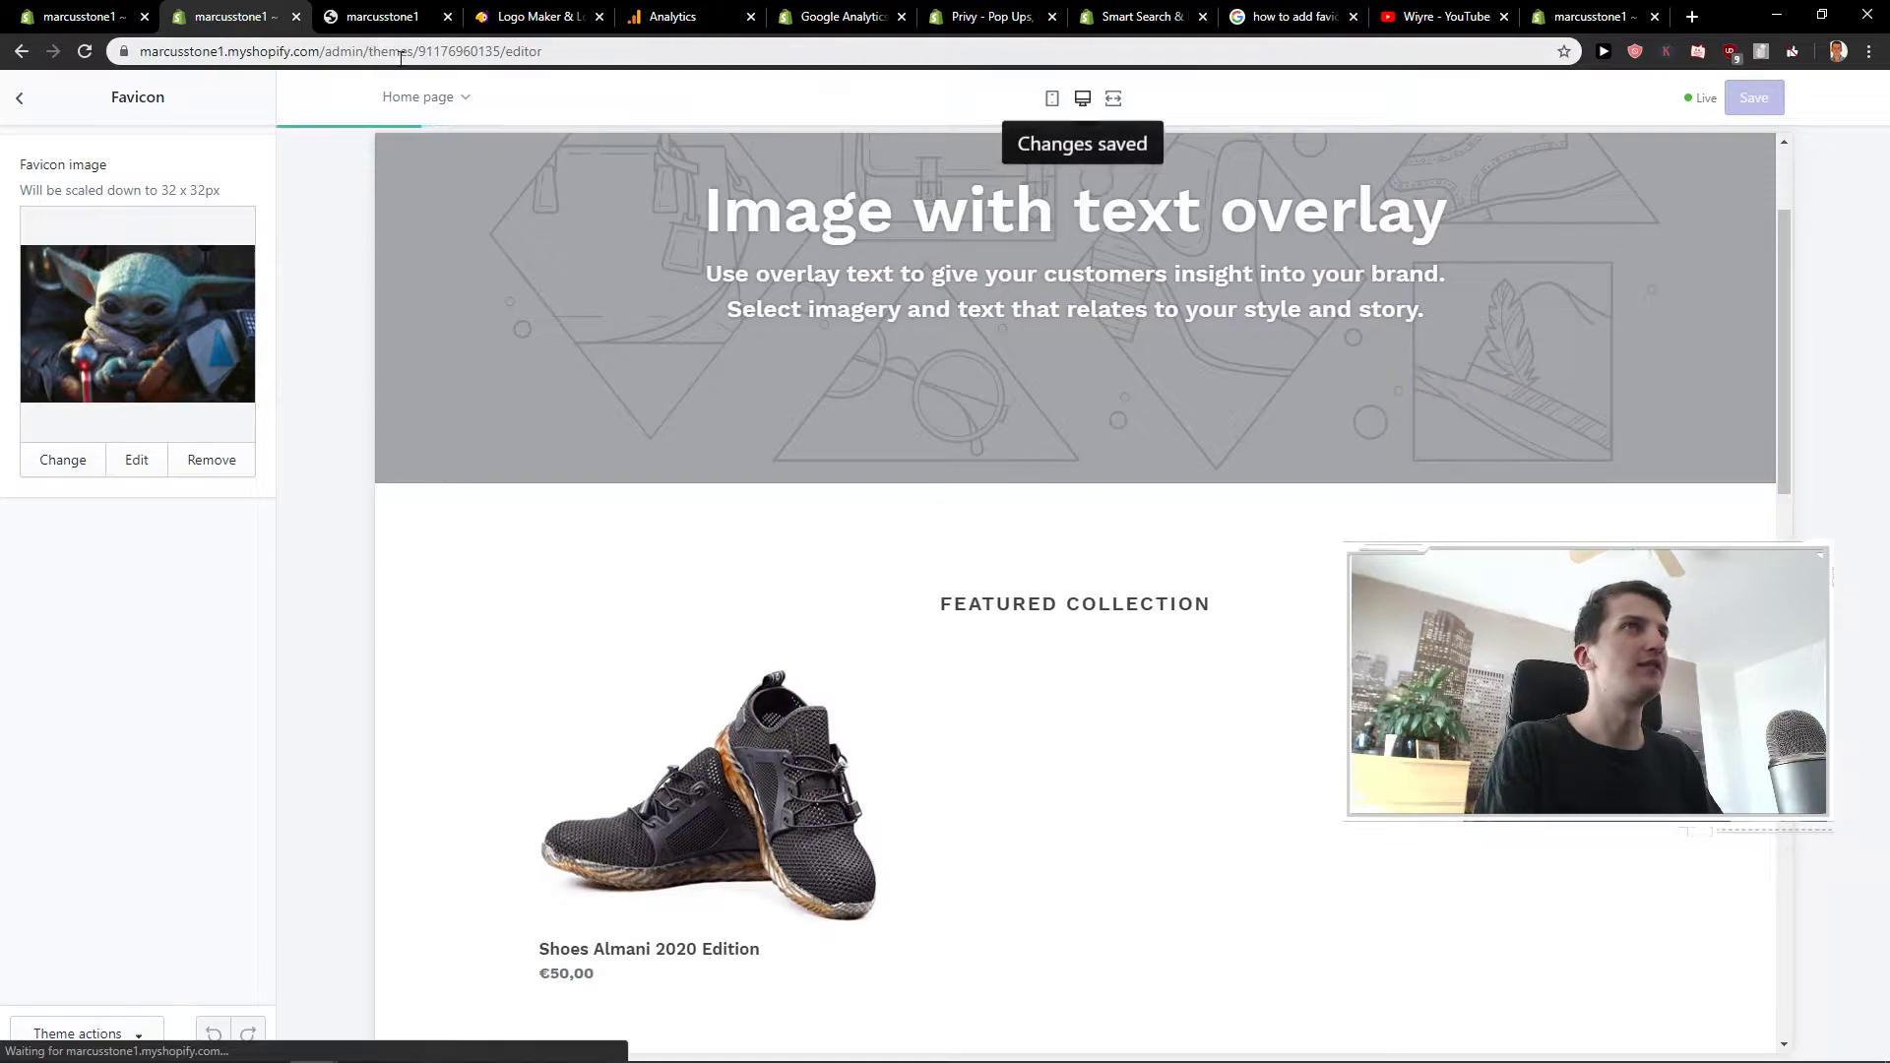
- Check the storefront preview tab for the new favicon
{"action": "left_click", "coordinate": [394, 20]}
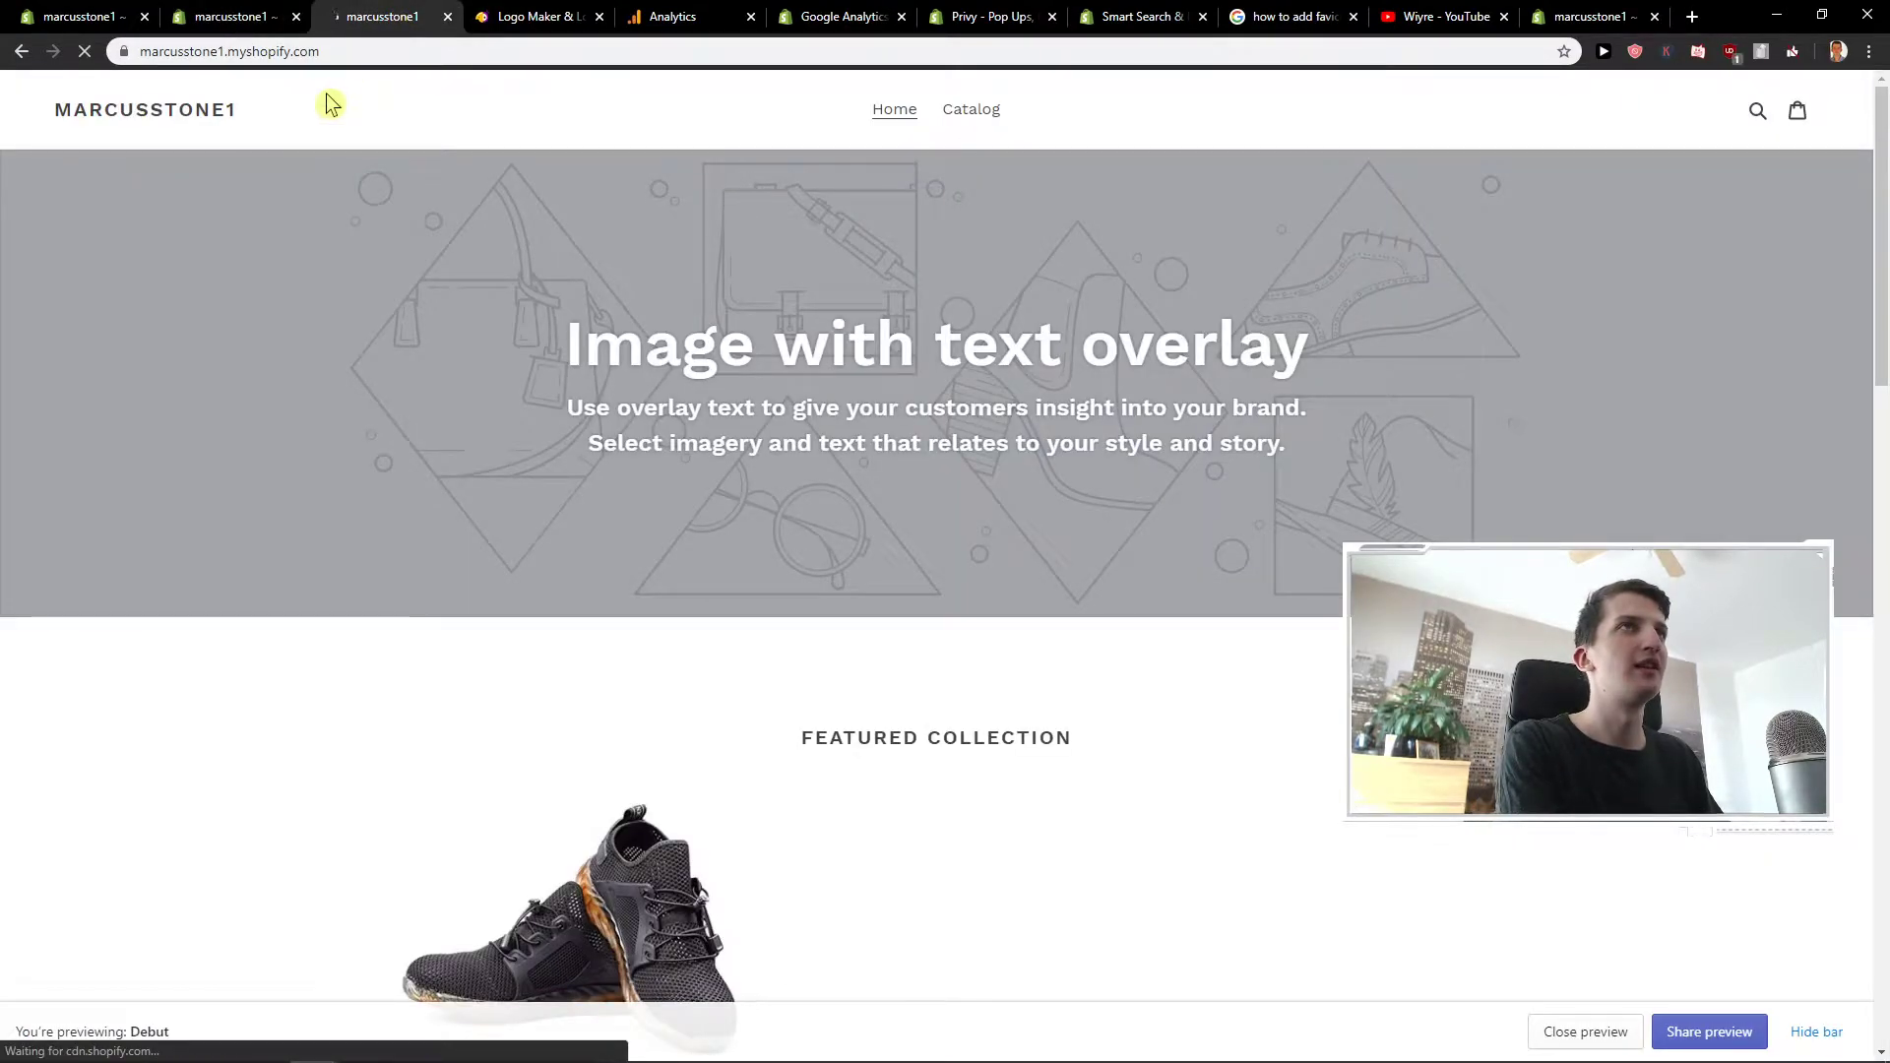
{"action": "left_click", "coordinate": [259, 14]}
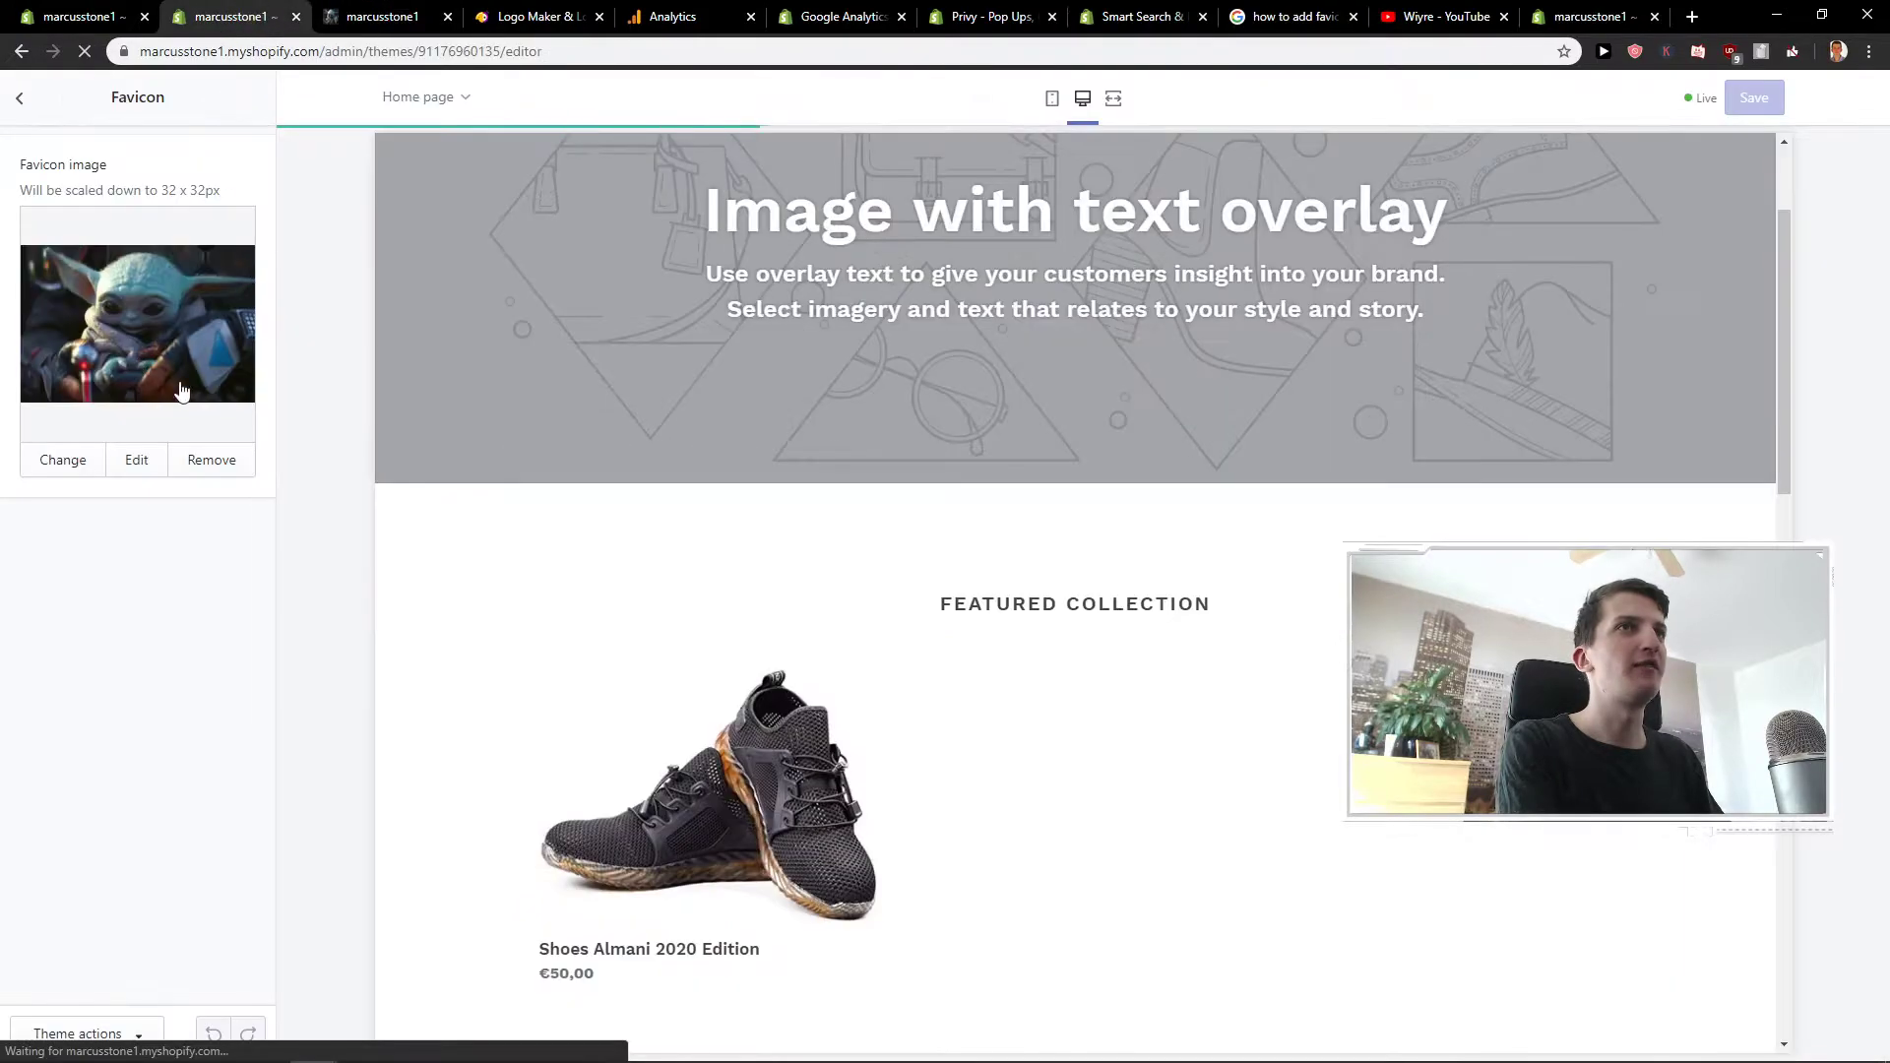
{"action": "left_click", "coordinate": [384, 16]}
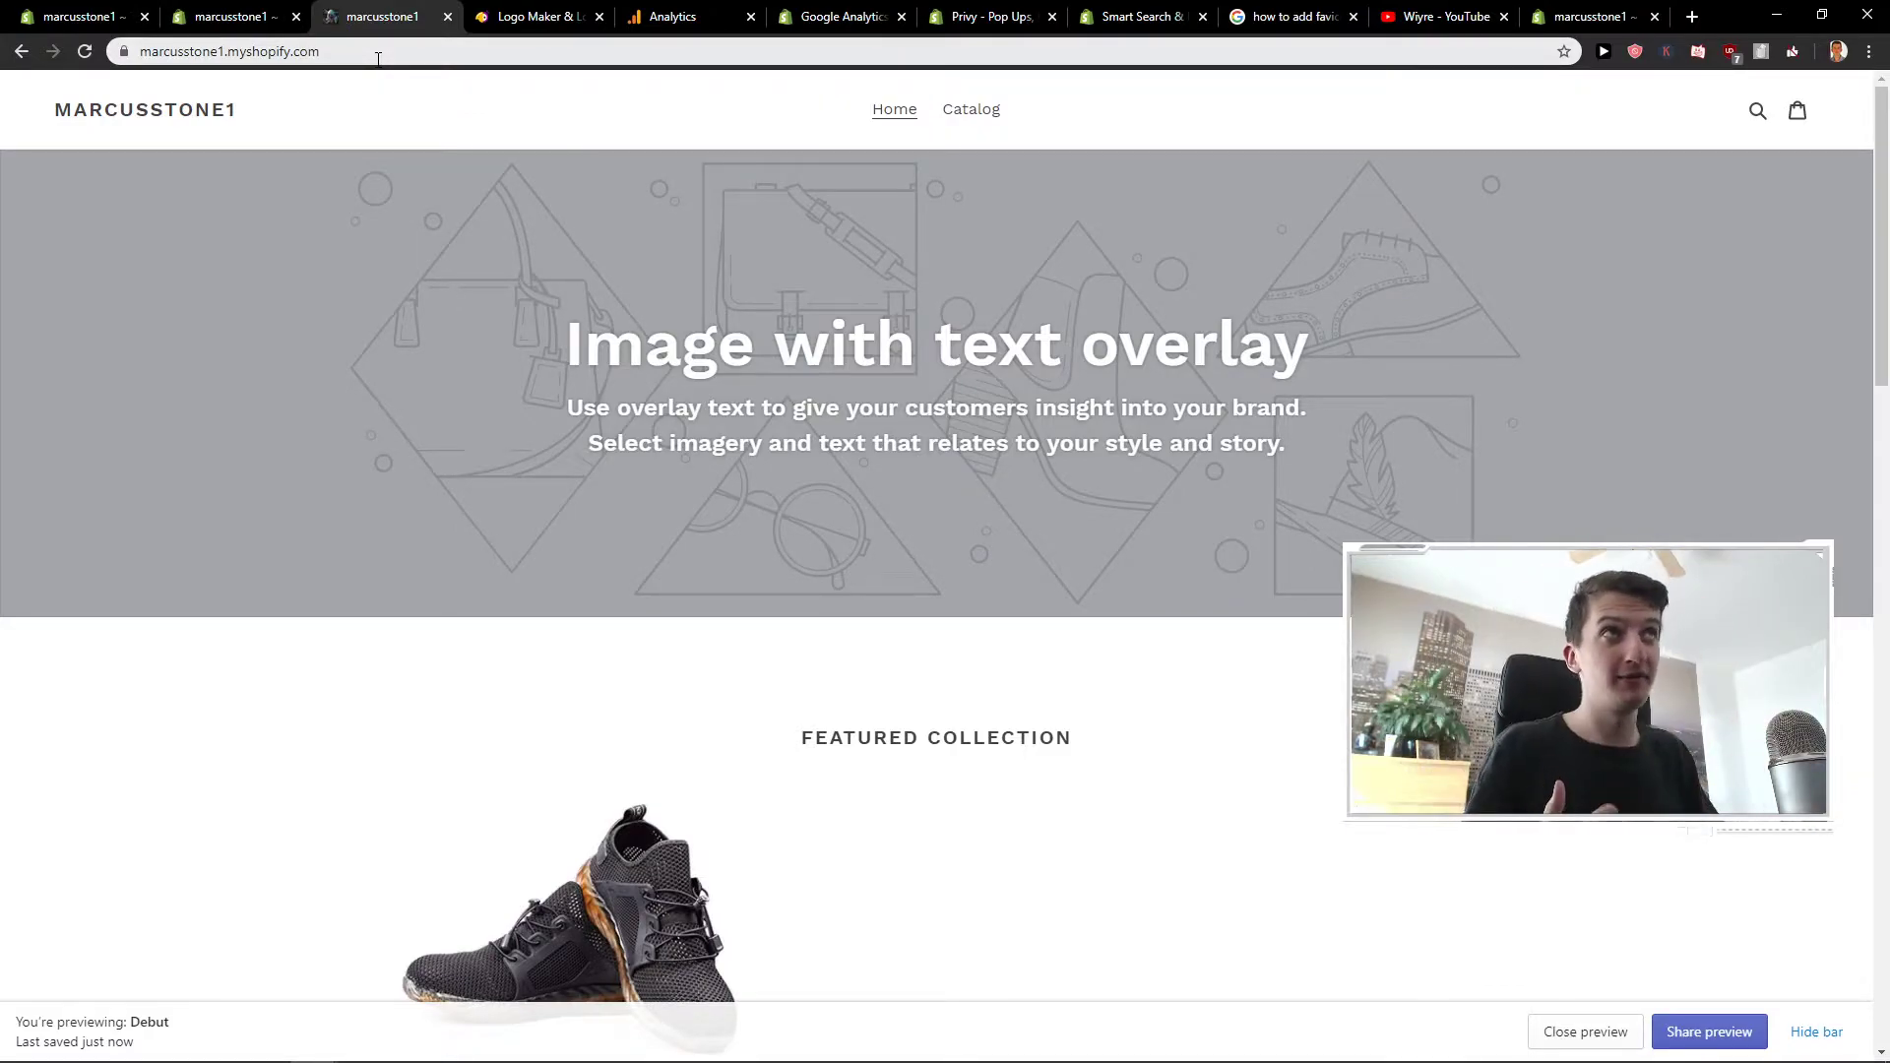
- Back in Hatchful, choose Fashion as the business space
{"action": "left_click", "coordinate": [537, 16]}
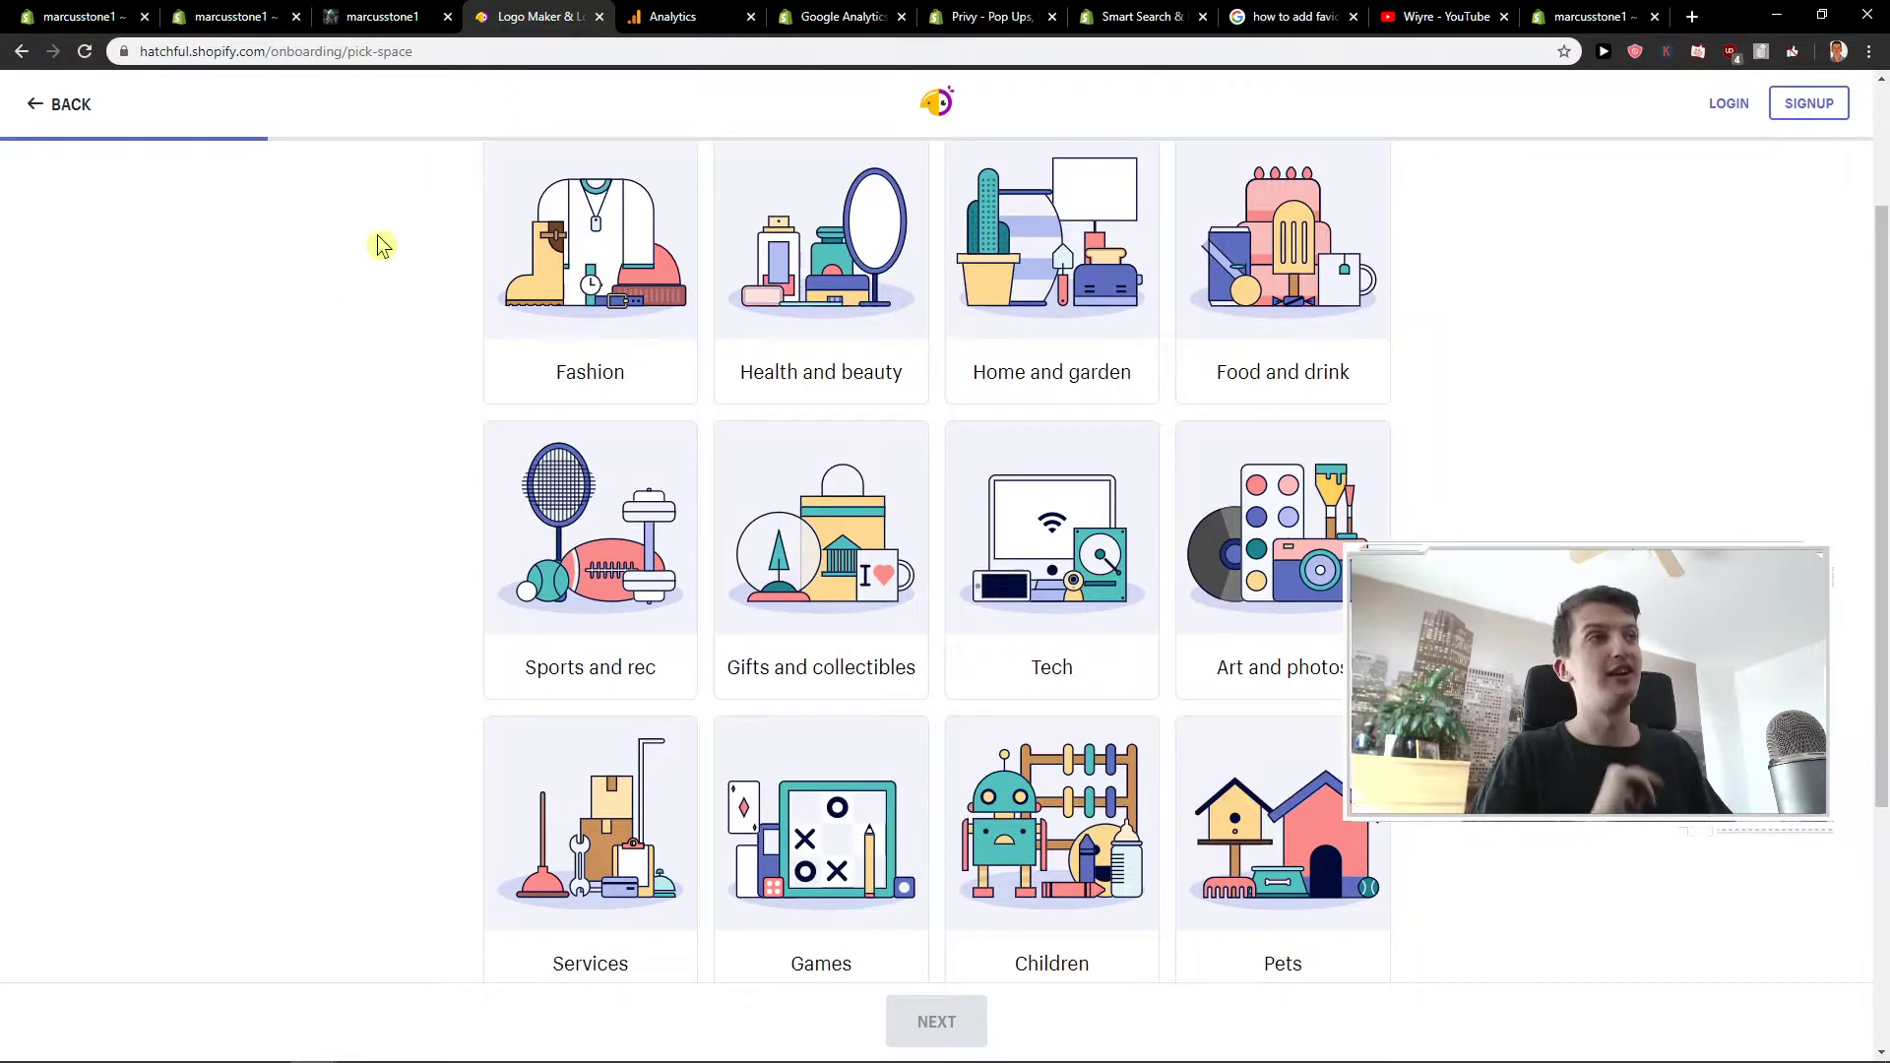
{"action": "scroll", "coordinate": [312, 325], "scroll_direction": "up", "scroll_amount": 1}
{"action": "scroll", "coordinate": [329, 325], "scroll_direction": "down", "scroll_amount": 2}
{"action": "scroll", "coordinate": [329, 330], "scroll_direction": "up", "scroll_amount": 2}
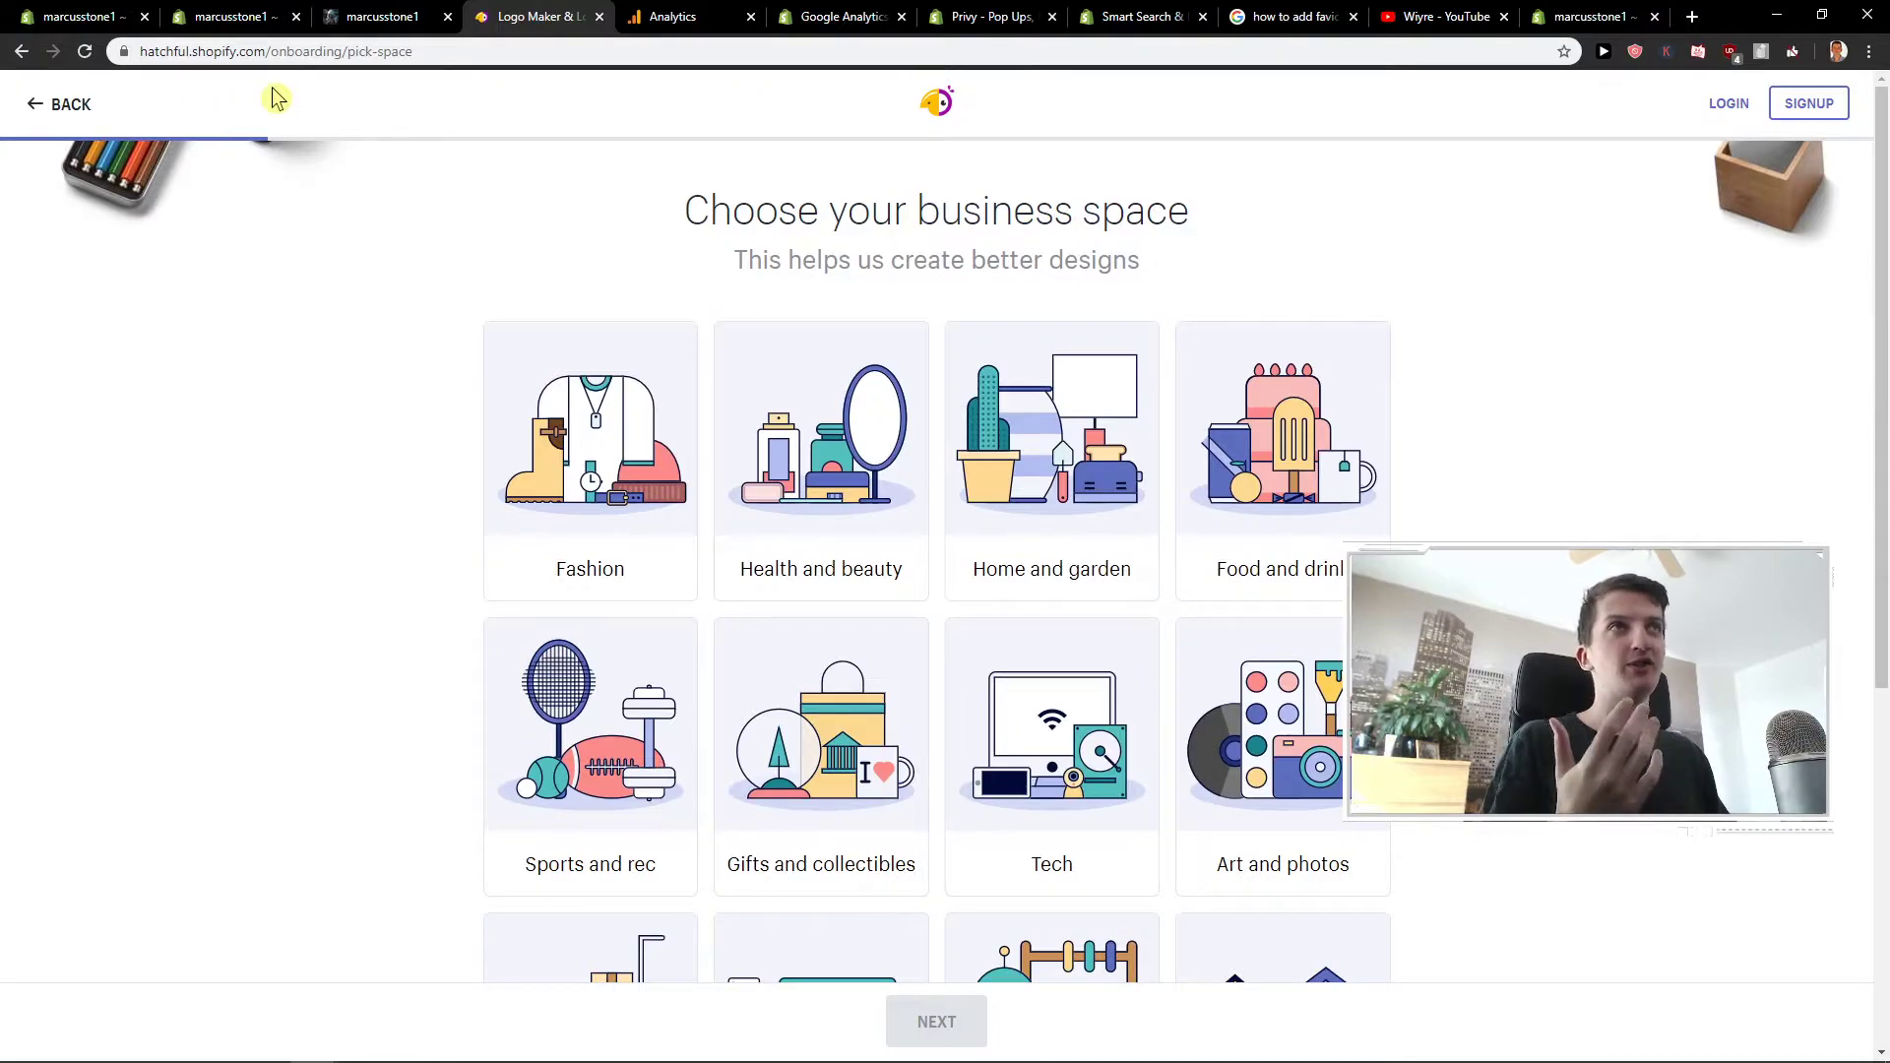
{"action": "scroll", "coordinate": [590, 325], "scroll_direction": "down", "scroll_amount": 1}
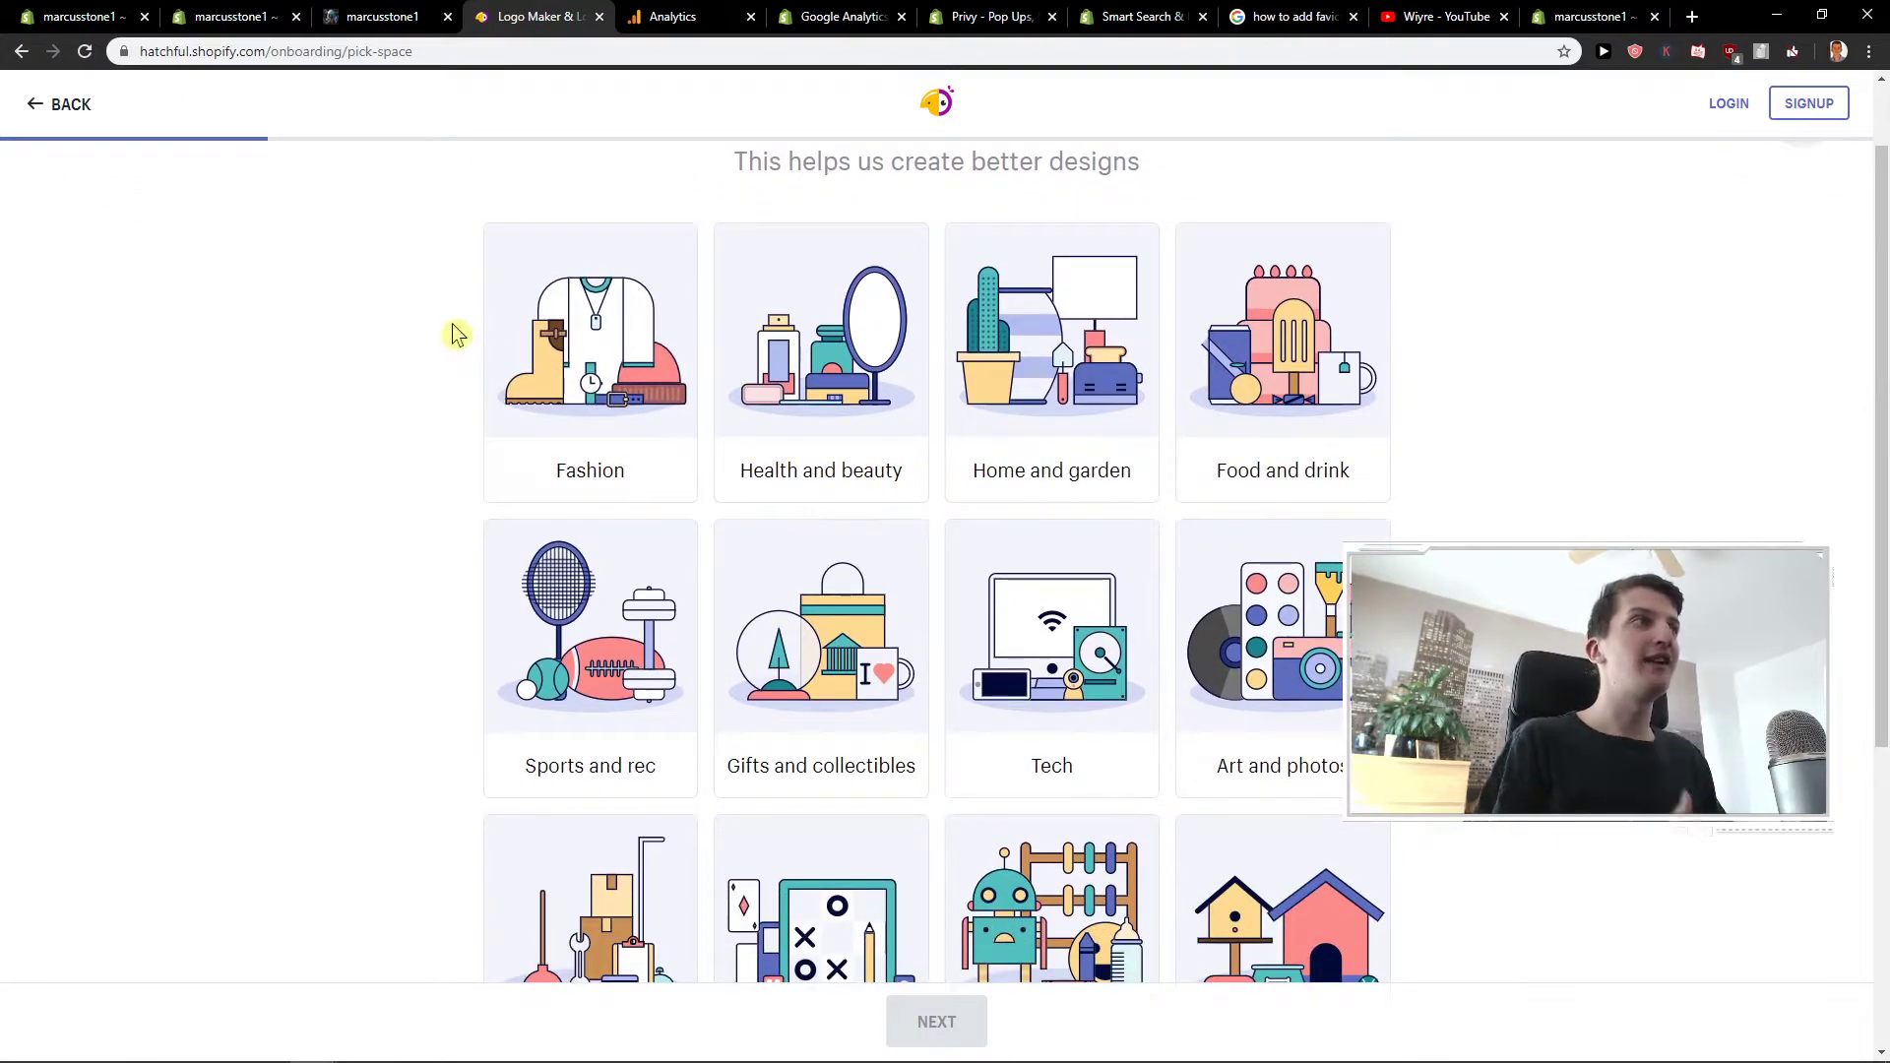
{"action": "scroll", "coordinate": [716, 354], "scroll_direction": "down", "scroll_amount": 2}
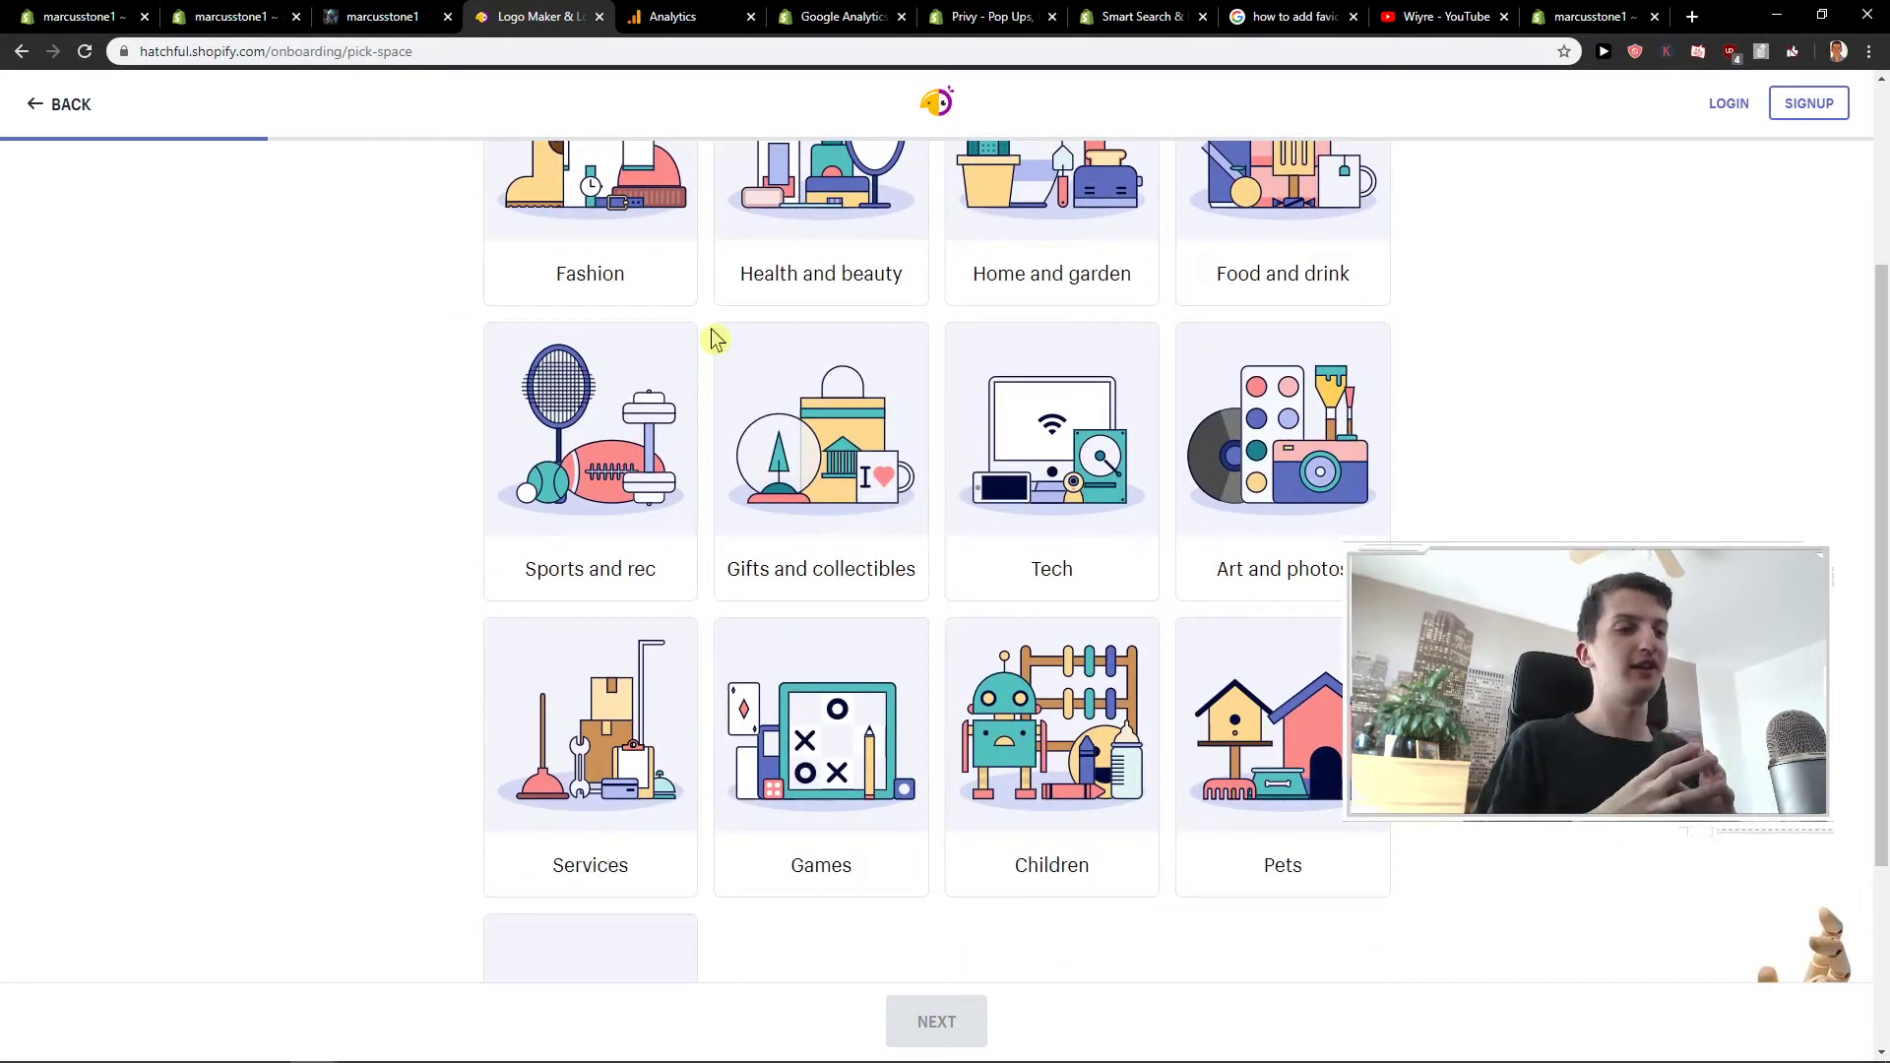
{"action": "scroll", "coordinate": [715, 339], "scroll_direction": "up", "scroll_amount": 2}
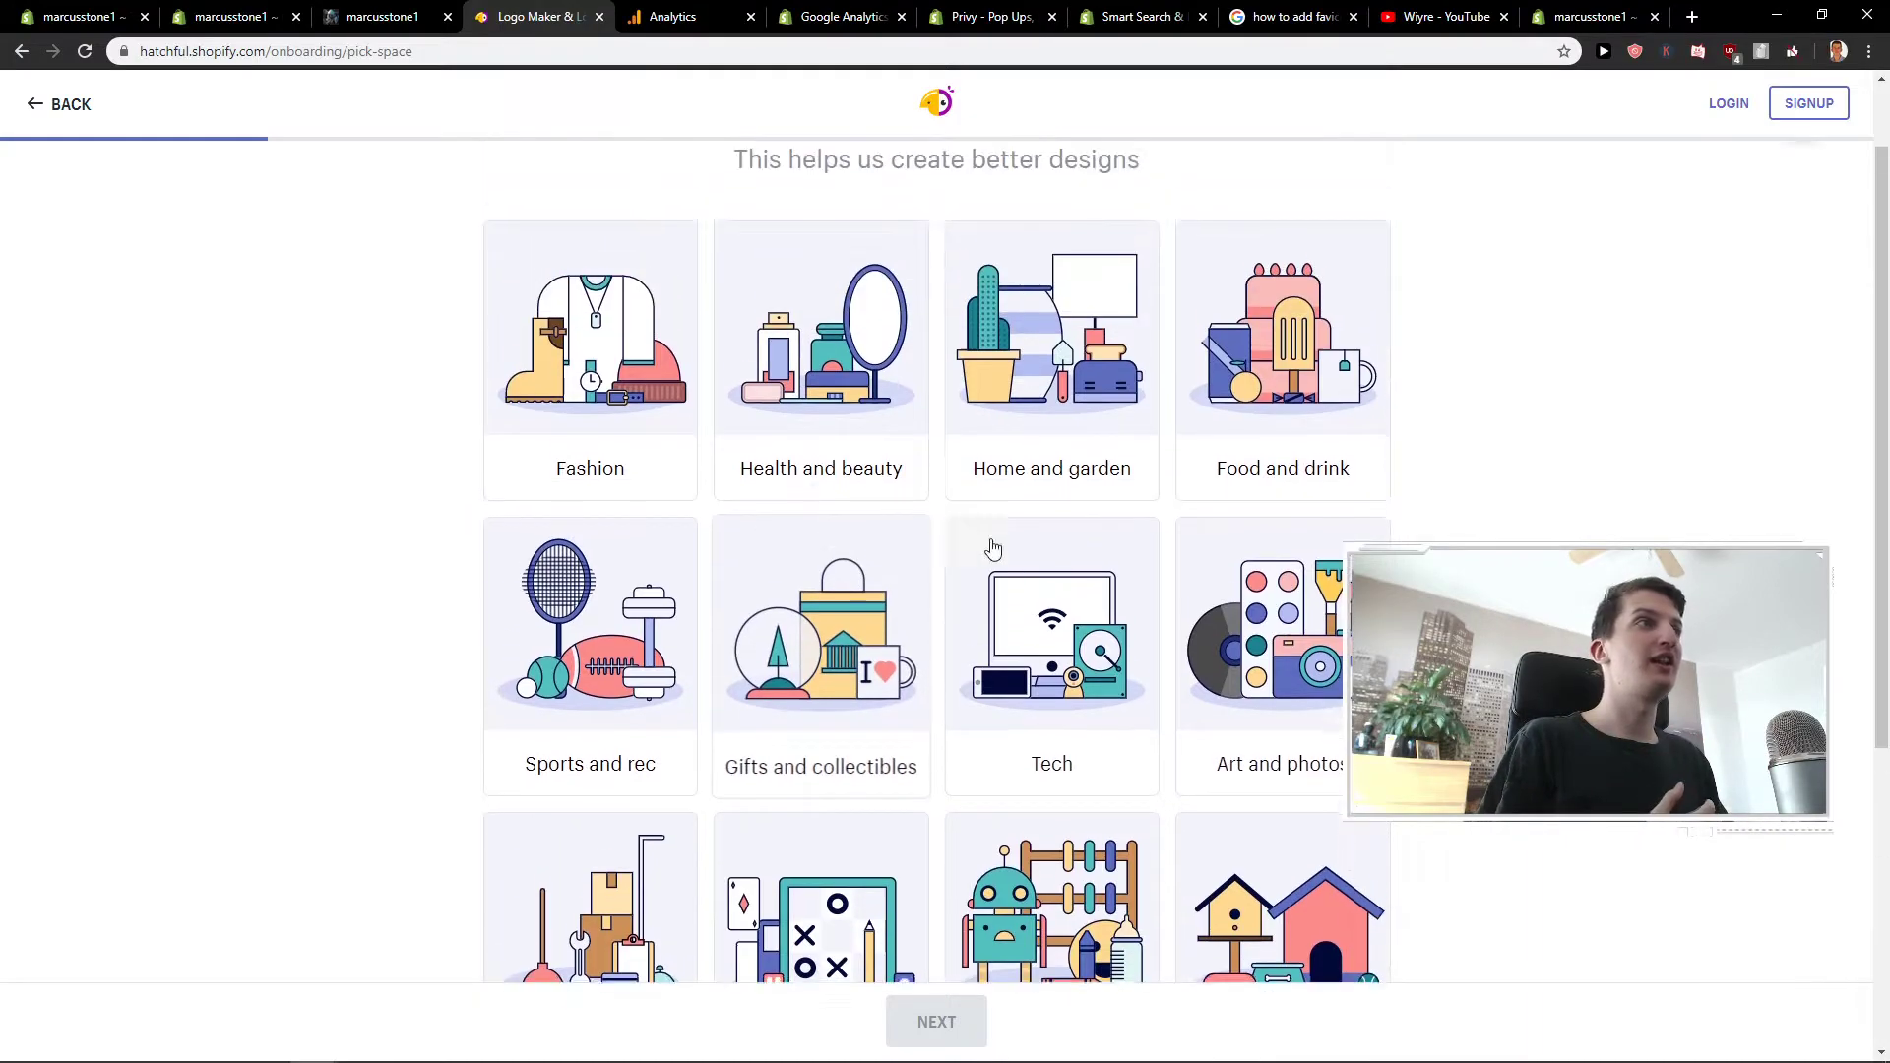
{"action": "left_click", "coordinate": [561, 434]}
{"action": "left_click", "coordinate": [975, 1027]}
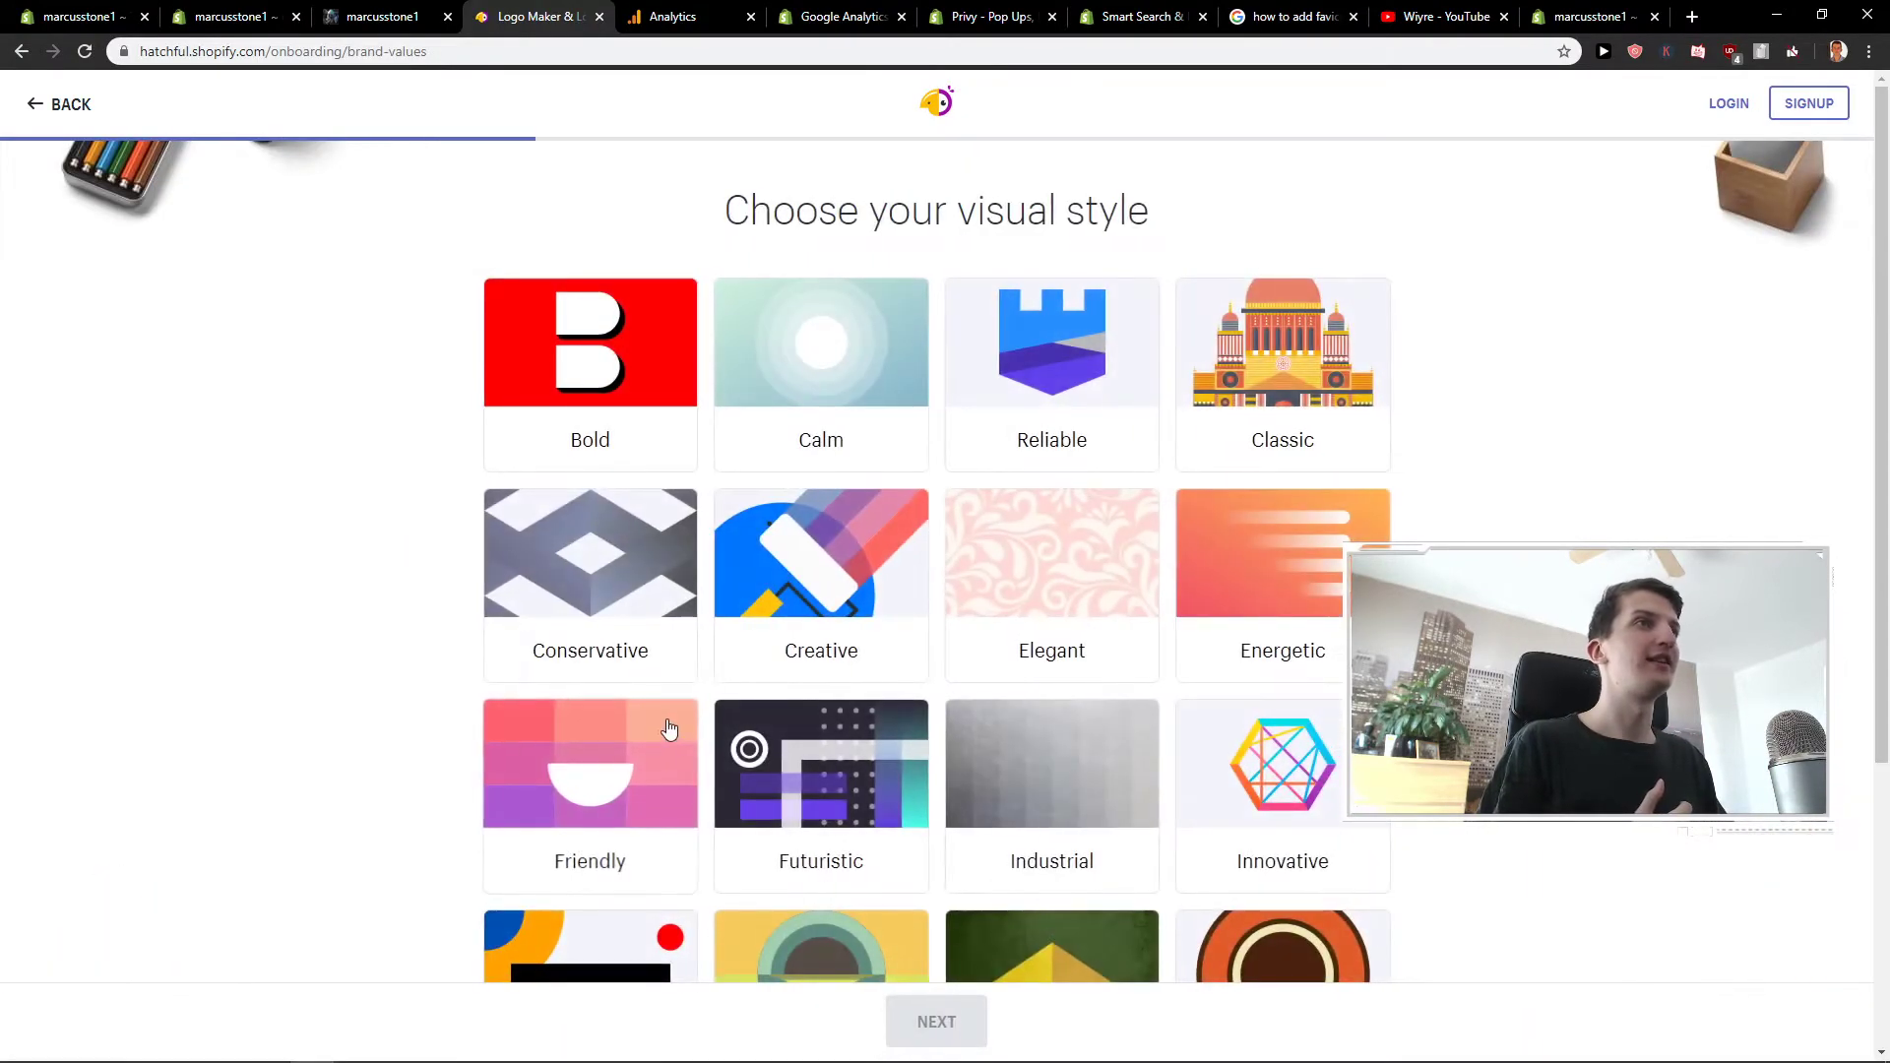
- Pick the Creative visual style for the logo
{"action": "scroll", "coordinate": [726, 734], "scroll_direction": "down", "scroll_amount": 2}
{"action": "scroll", "coordinate": [723, 736], "scroll_direction": "up", "scroll_amount": 2}
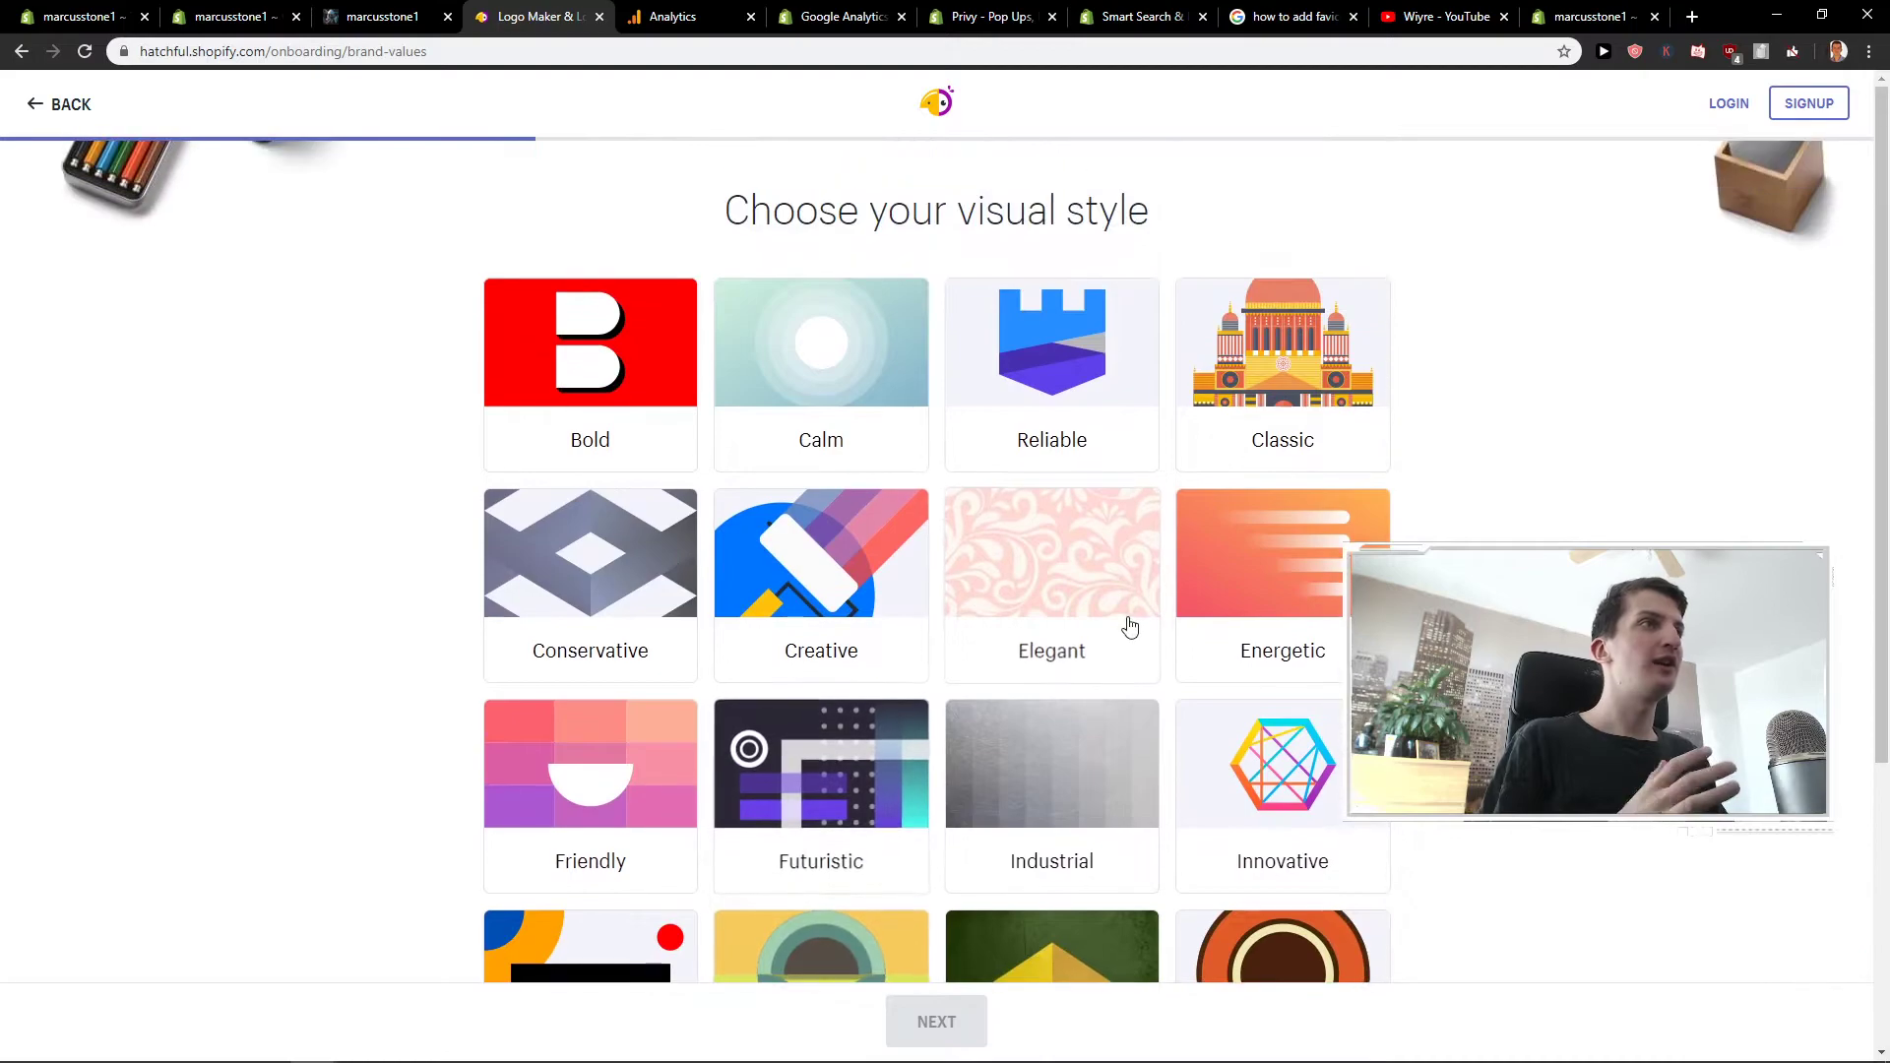
{"action": "scroll", "coordinate": [1126, 624], "scroll_direction": "down", "scroll_amount": 1}
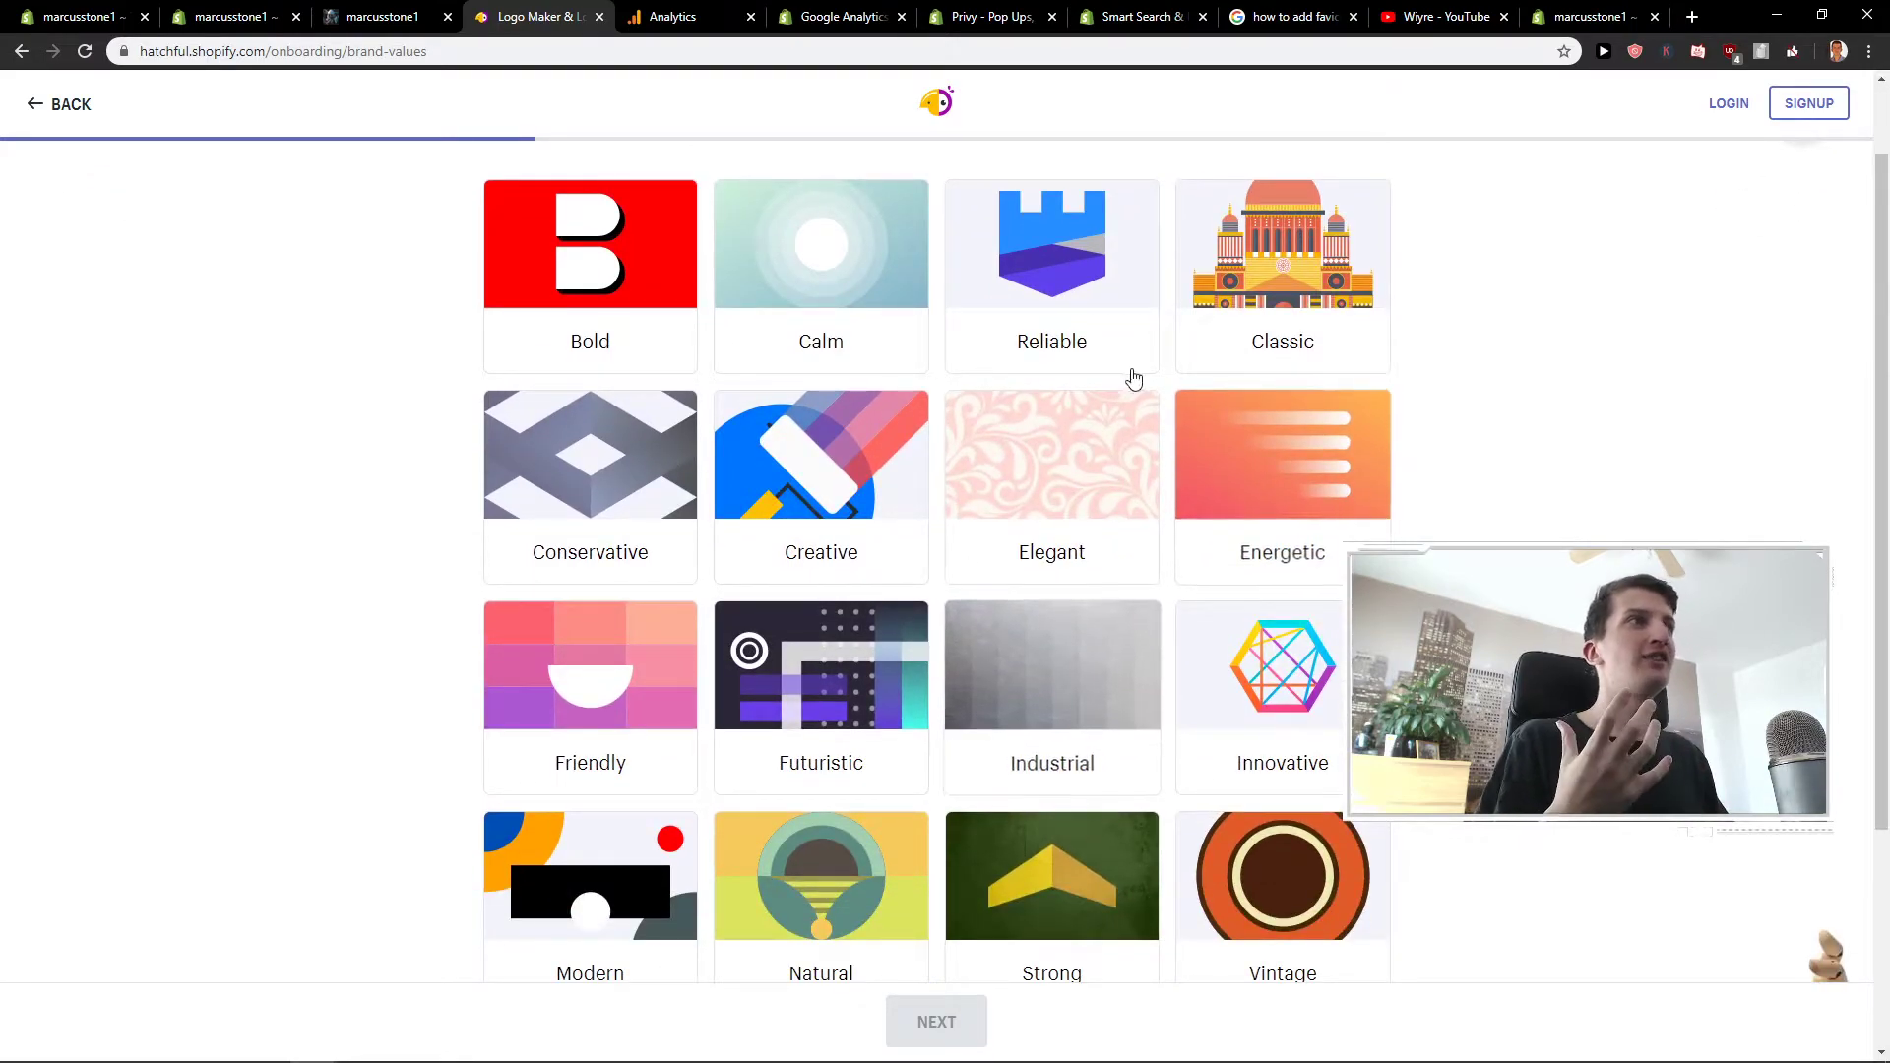
{"action": "scroll", "coordinate": [845, 507], "scroll_direction": "down", "scroll_amount": 2}
{"action": "scroll", "coordinate": [852, 473], "scroll_direction": "up", "scroll_amount": 1}
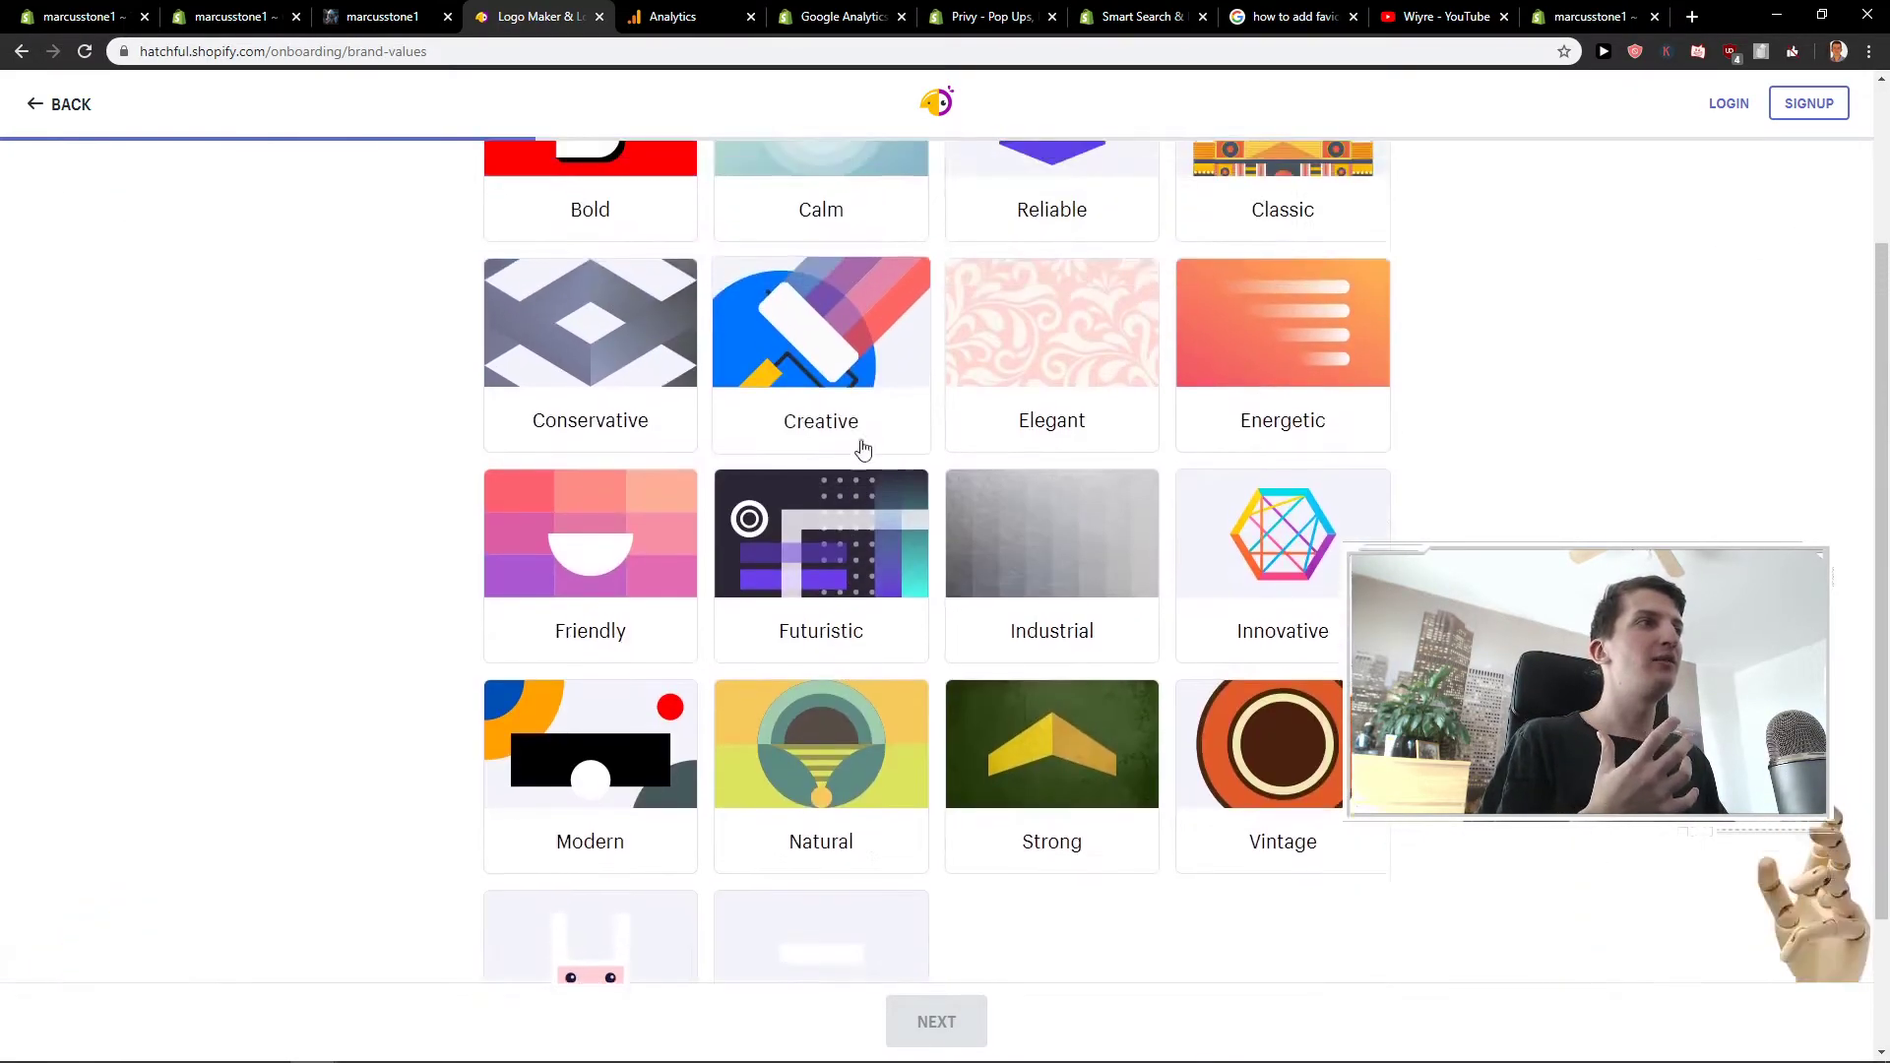
{"action": "left_click", "coordinate": [859, 435]}
{"action": "left_click", "coordinate": [935, 1016]}
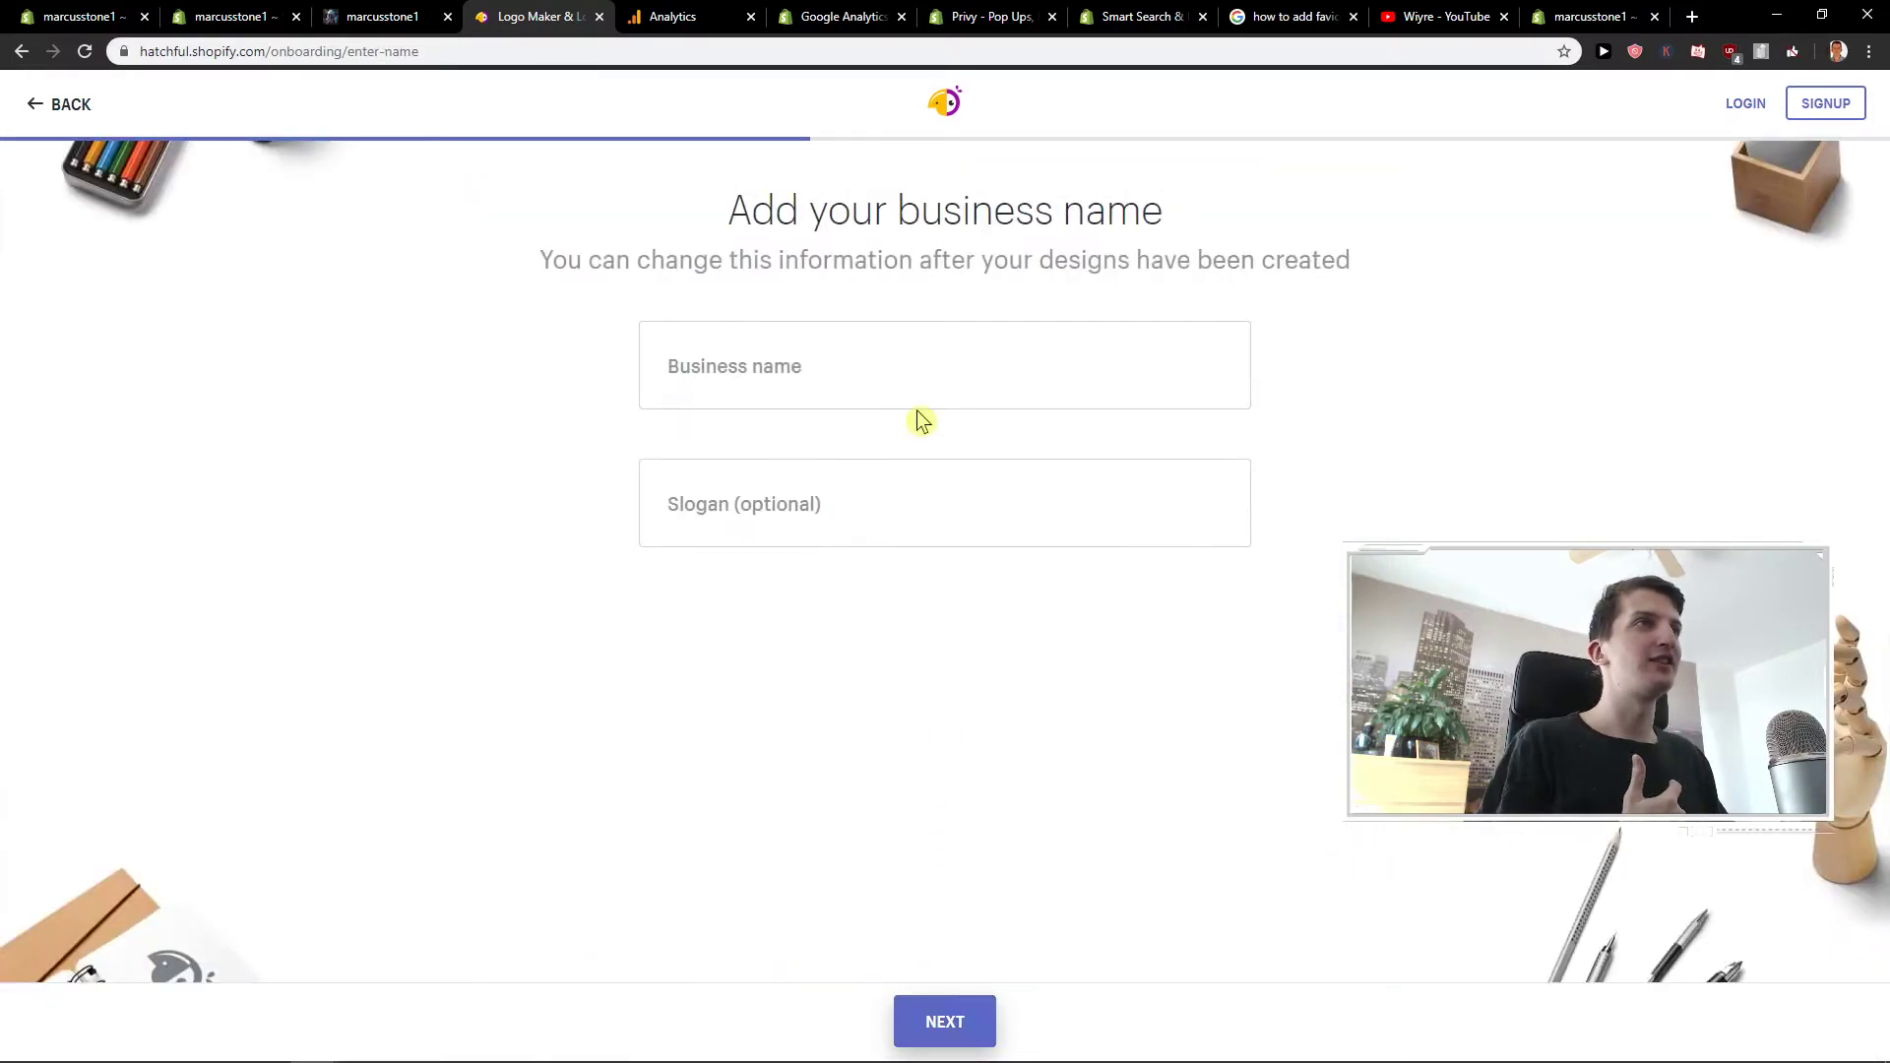
- Enter MarcusStone as the business name with no slogan, and choose 'Online store or website'
{"action": "left_click", "coordinate": [925, 398]}
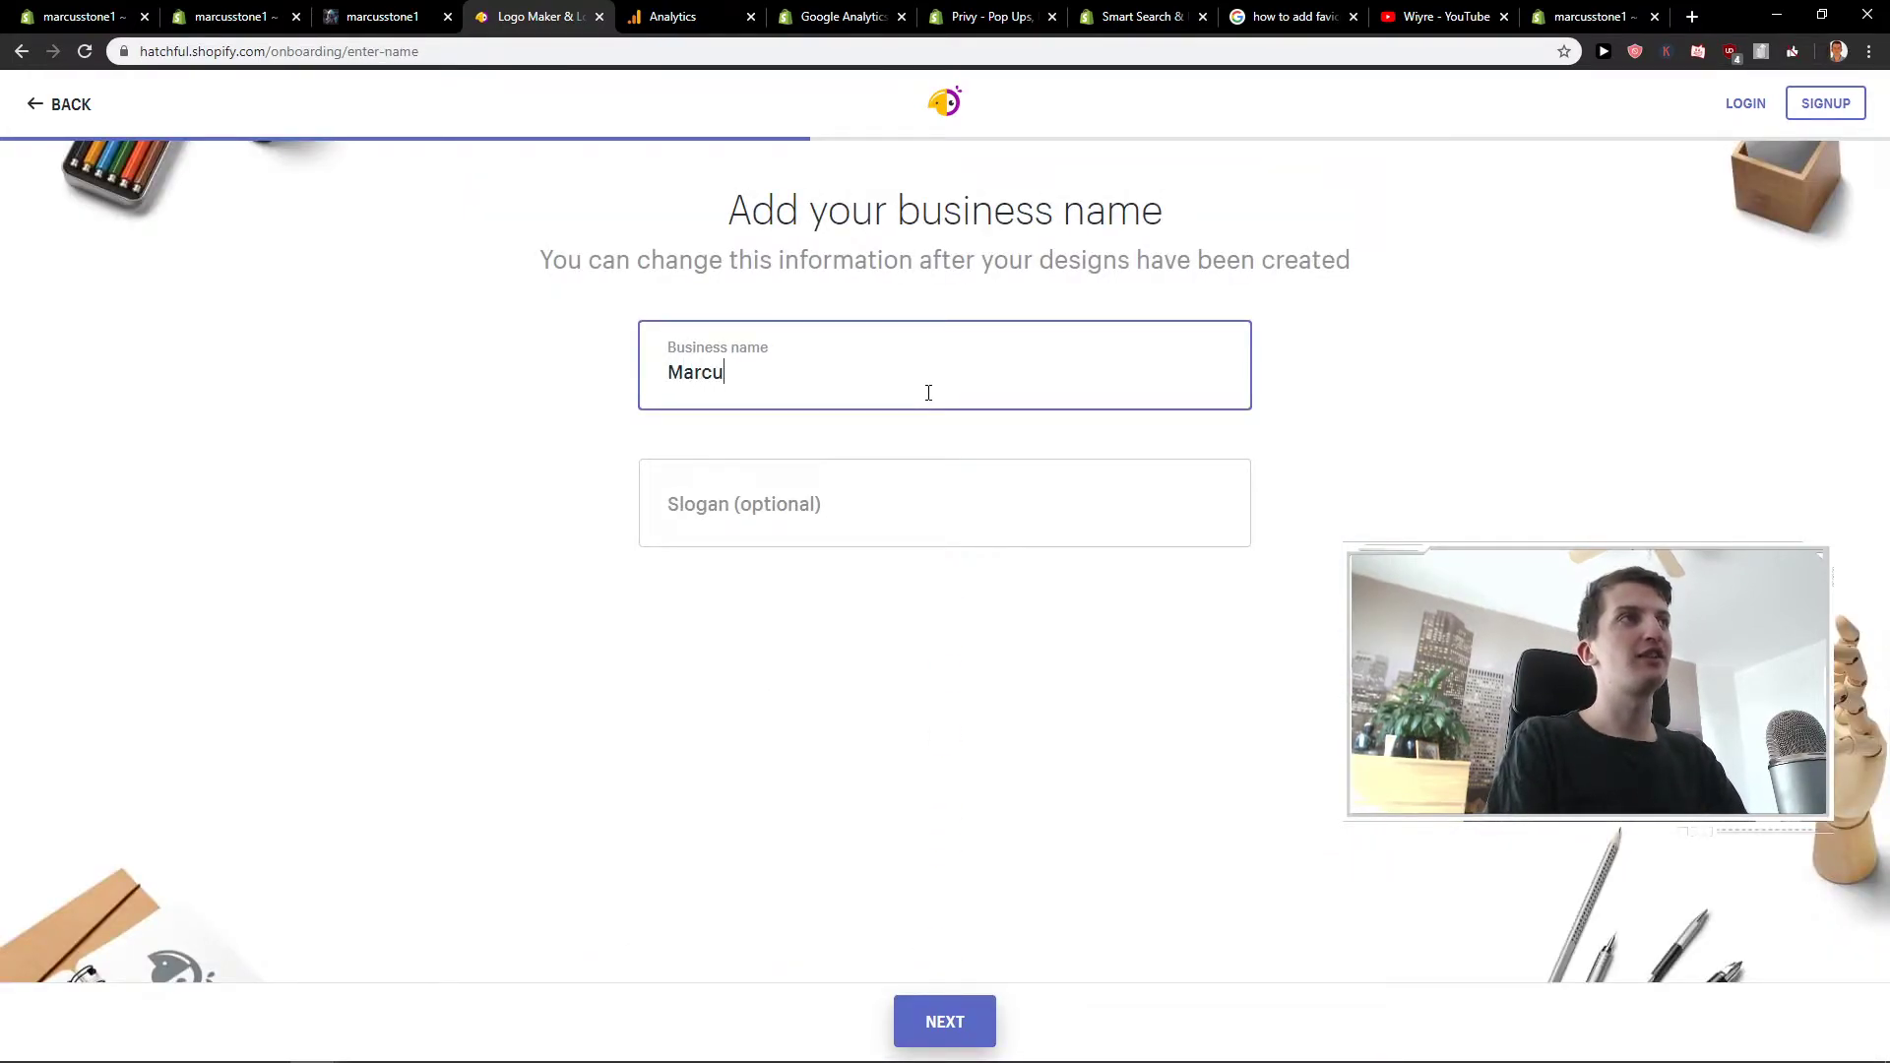
{"action": "left_click", "coordinate": [911, 522]}
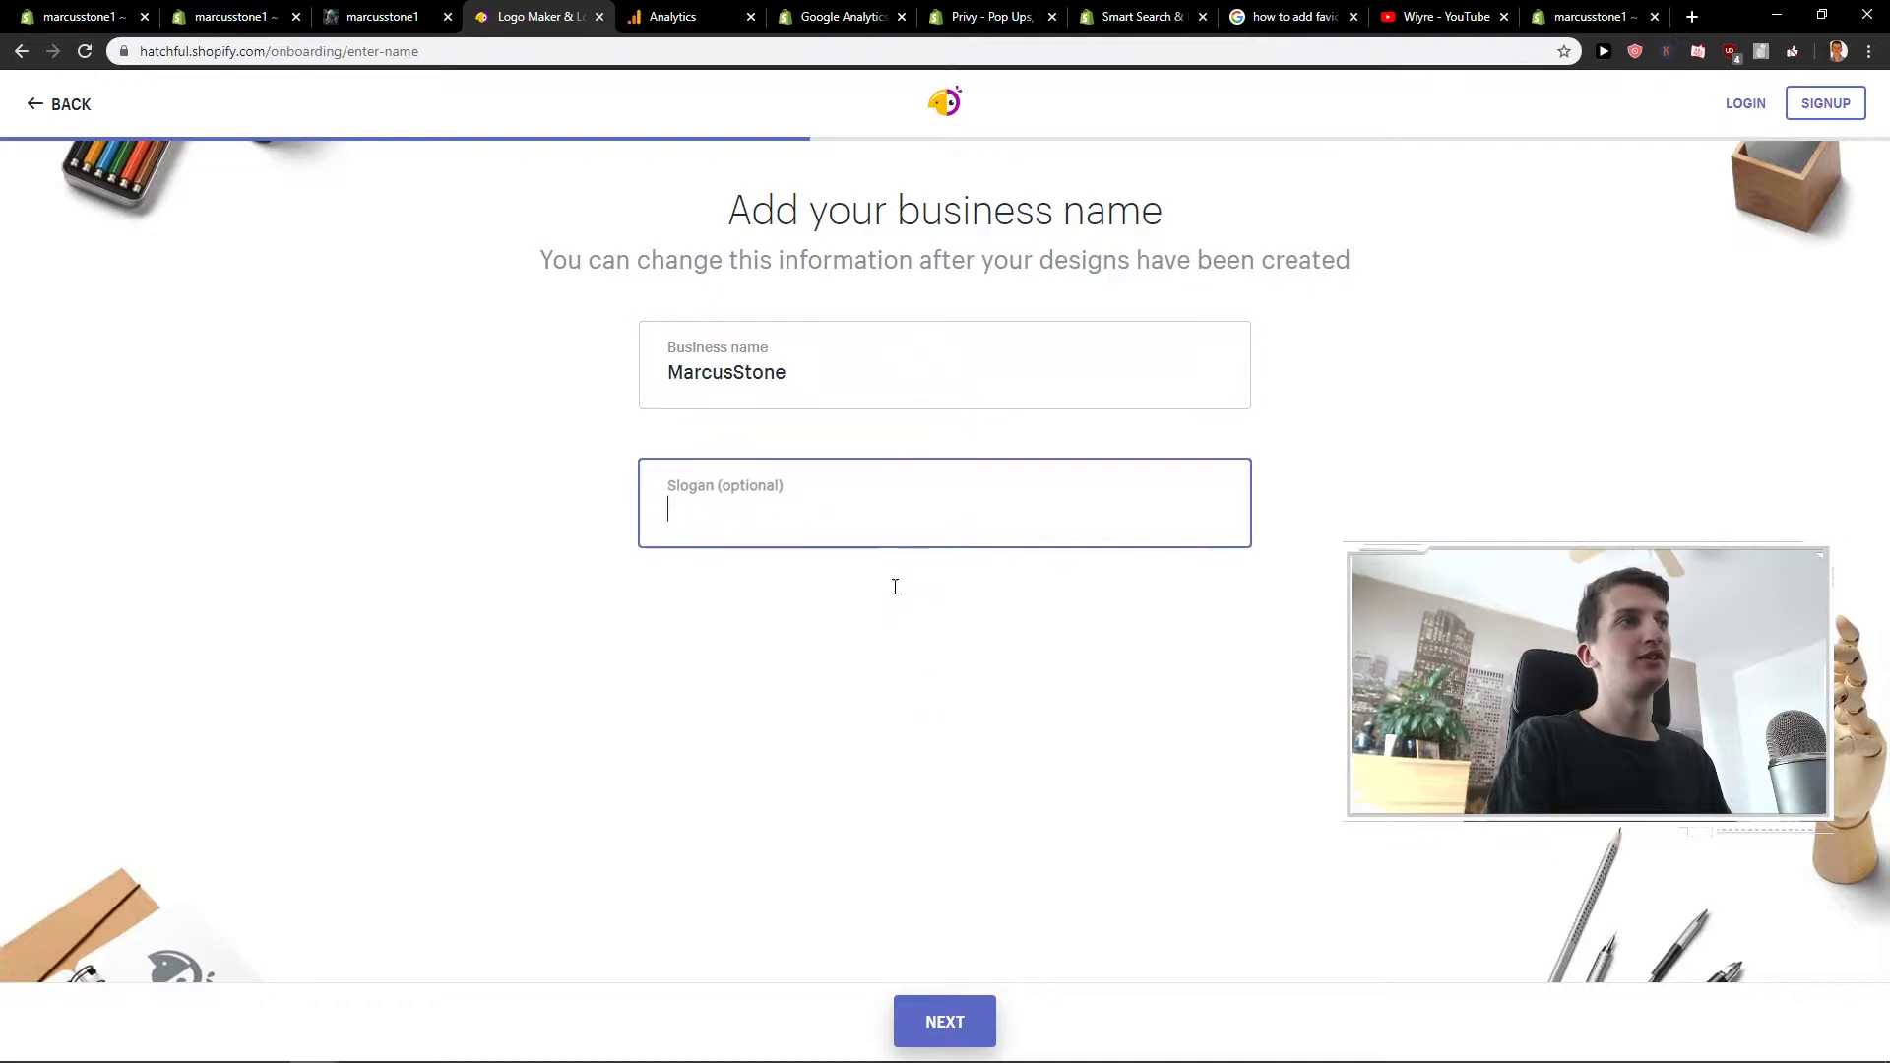
{"action": "left_click", "coordinate": [951, 1021]}
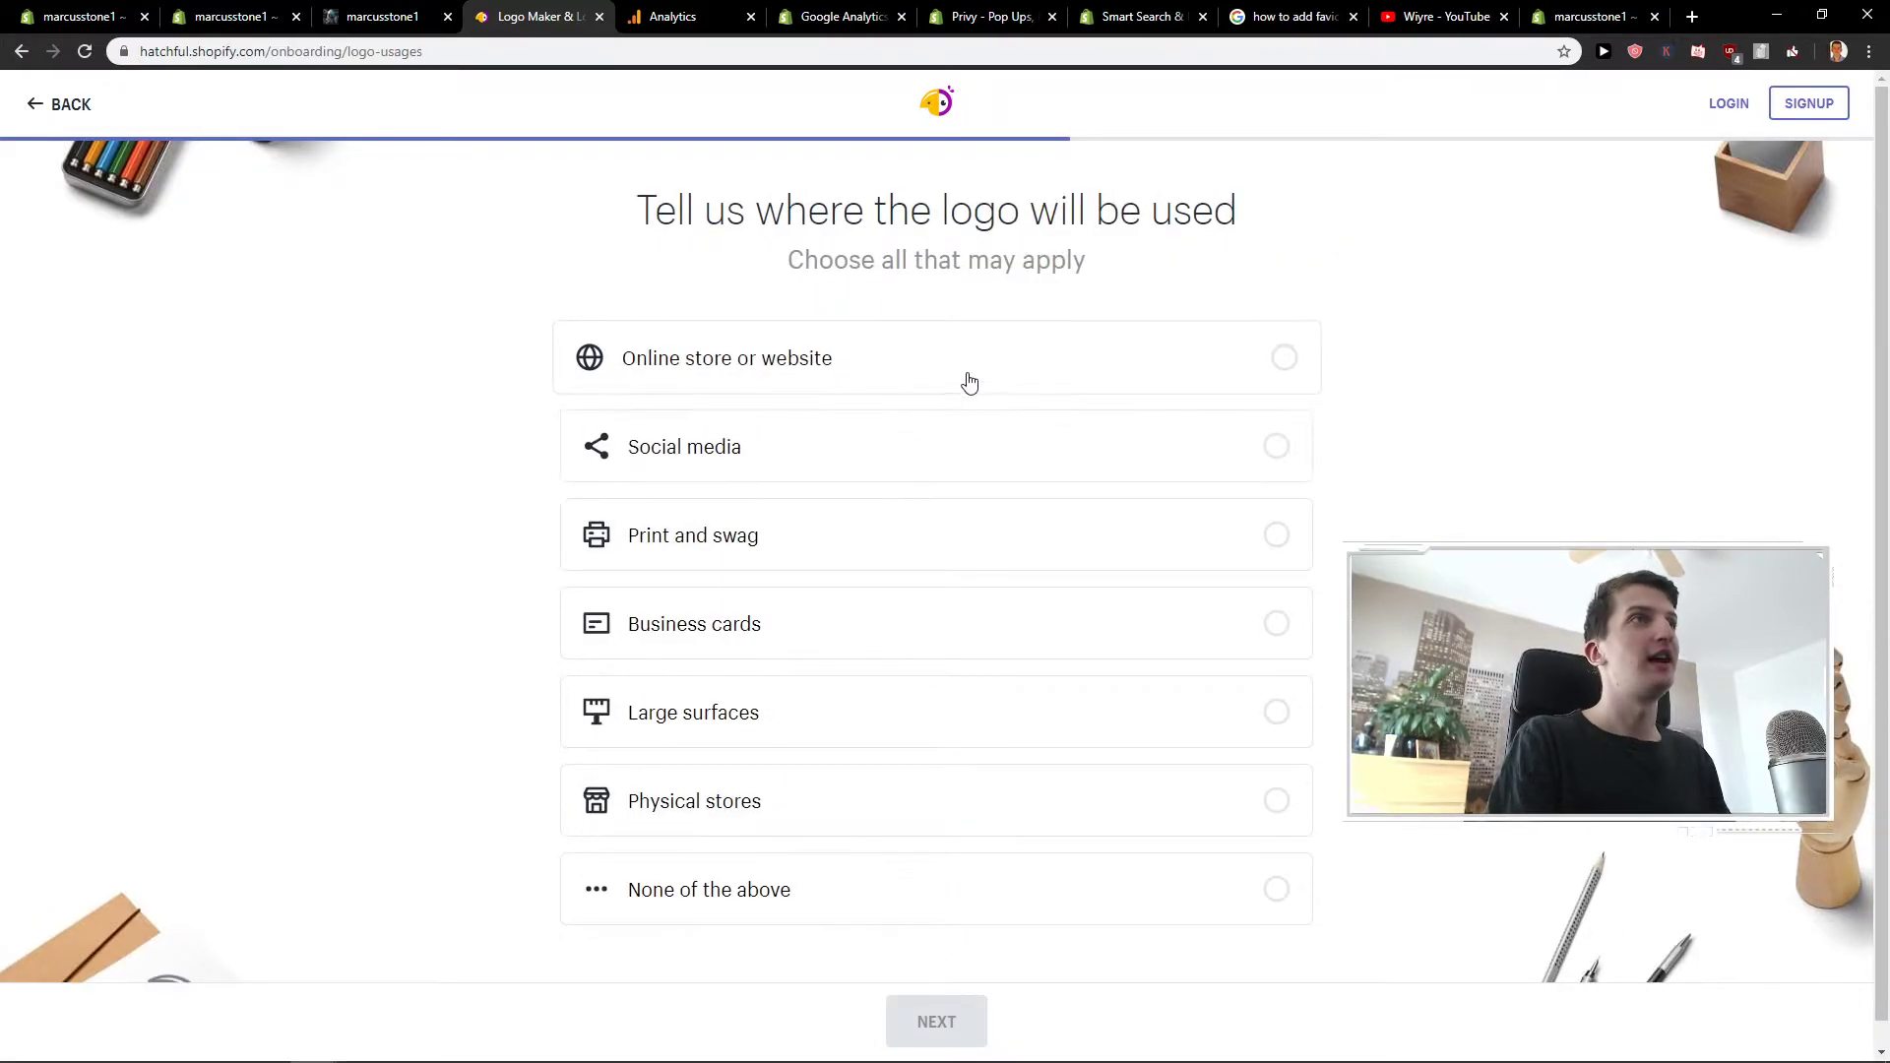
{"action": "left_click_drag", "start_coordinate": [635, 210], "coordinate": [700, 210]}
{"action": "left_click", "coordinate": [1404, 269]}
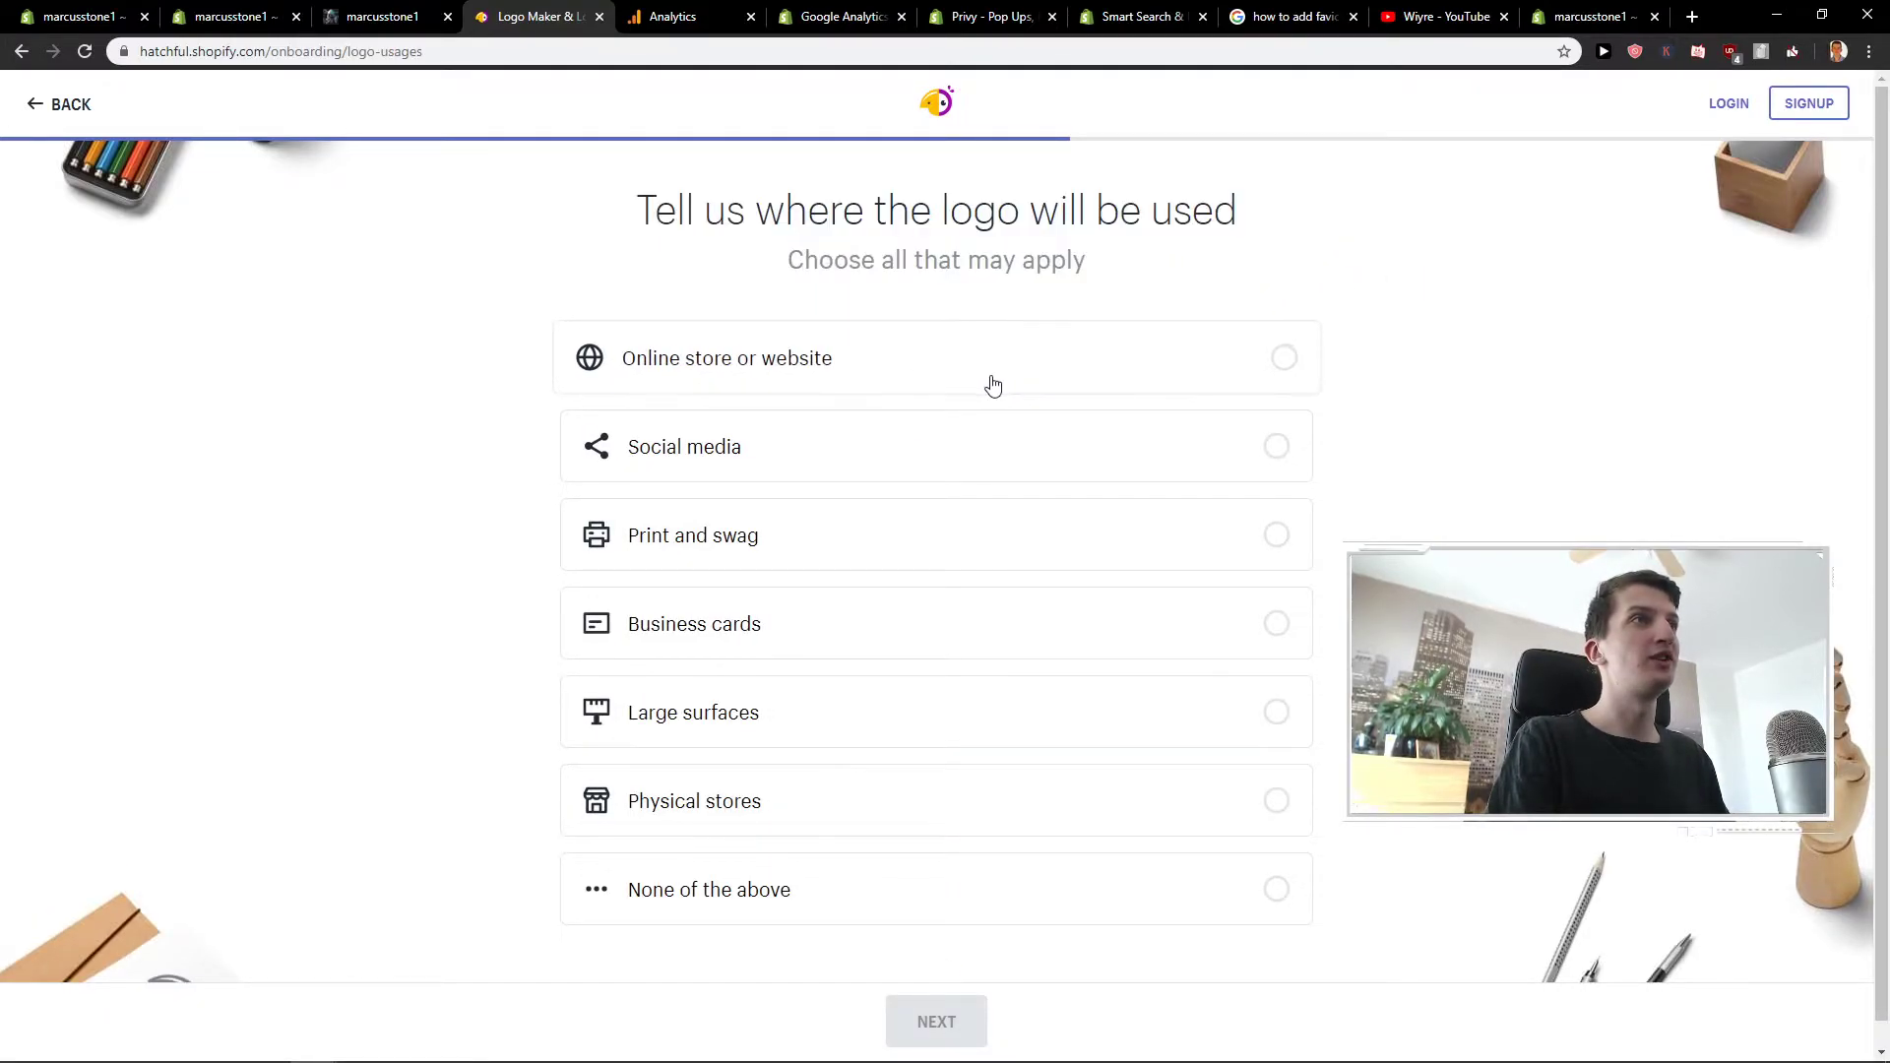
{"action": "scroll", "coordinate": [992, 385], "scroll_direction": "down", "scroll_amount": 1}
{"action": "left_click", "coordinate": [1002, 341]}
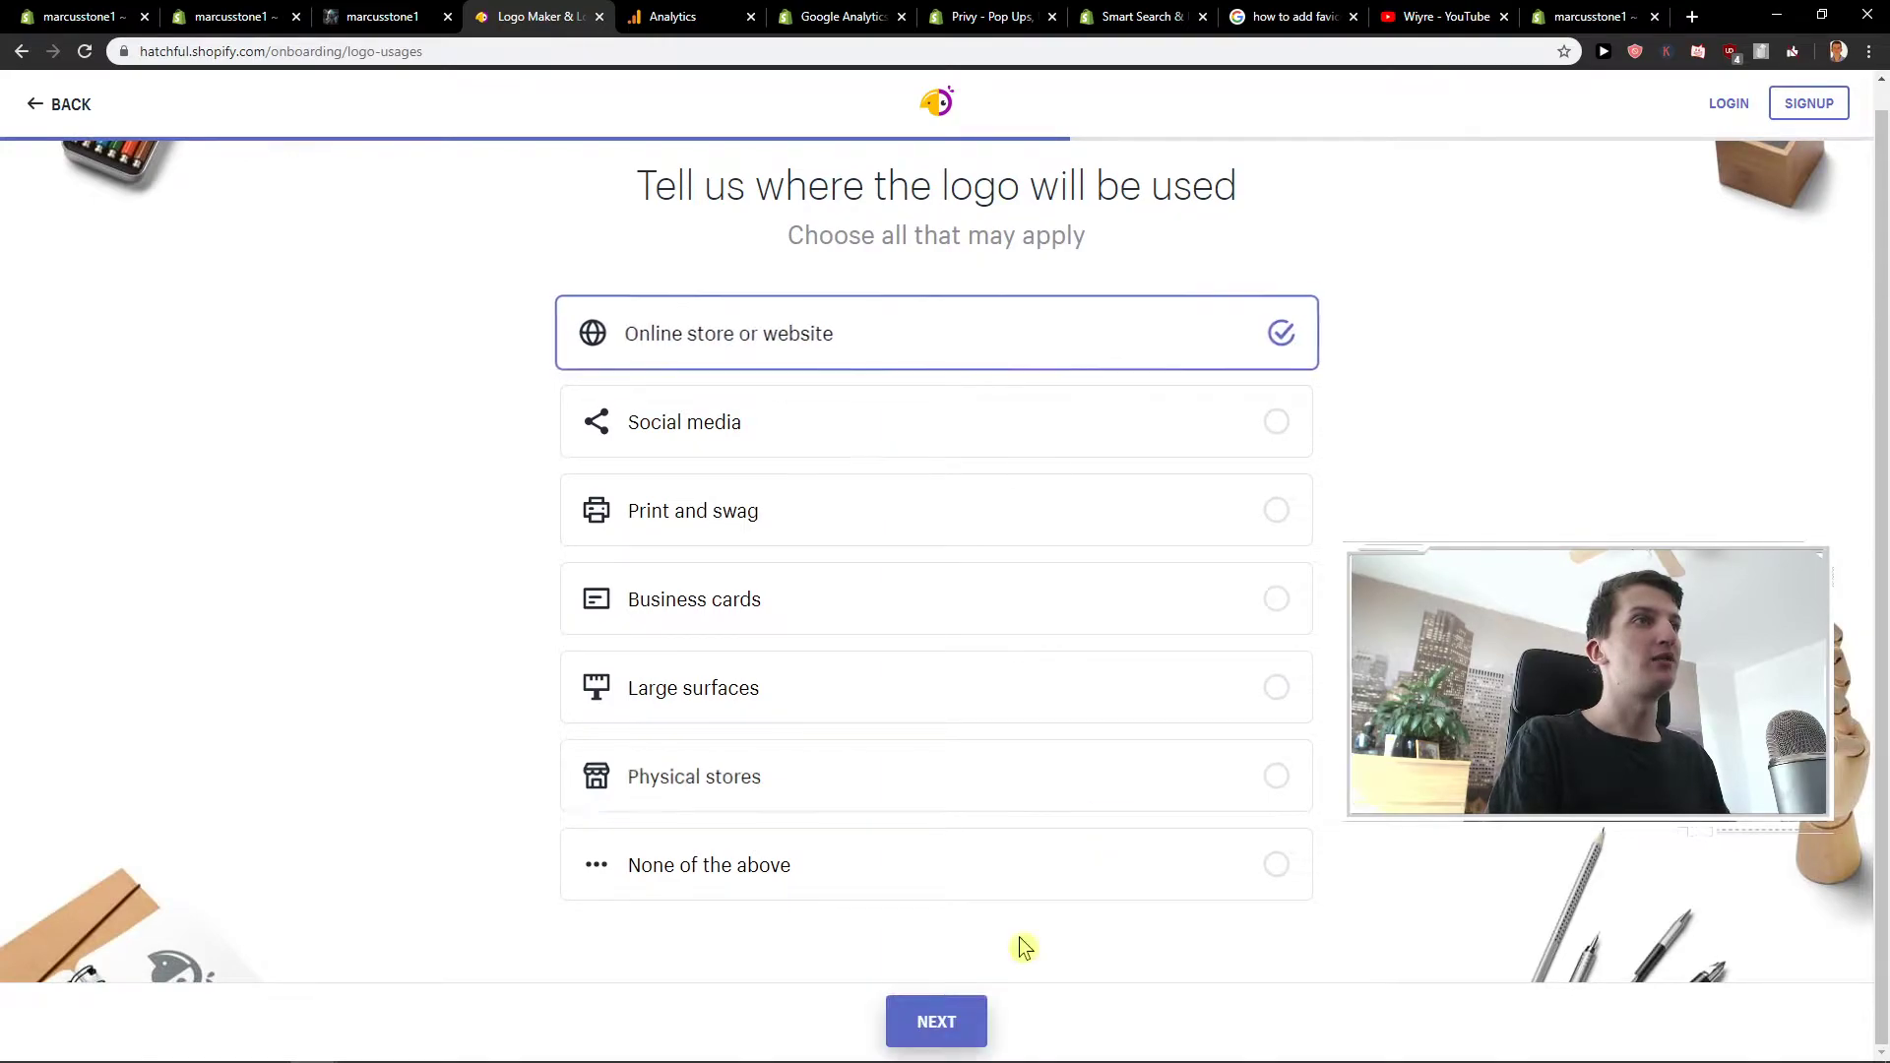
{"action": "left_click", "coordinate": [943, 1015]}
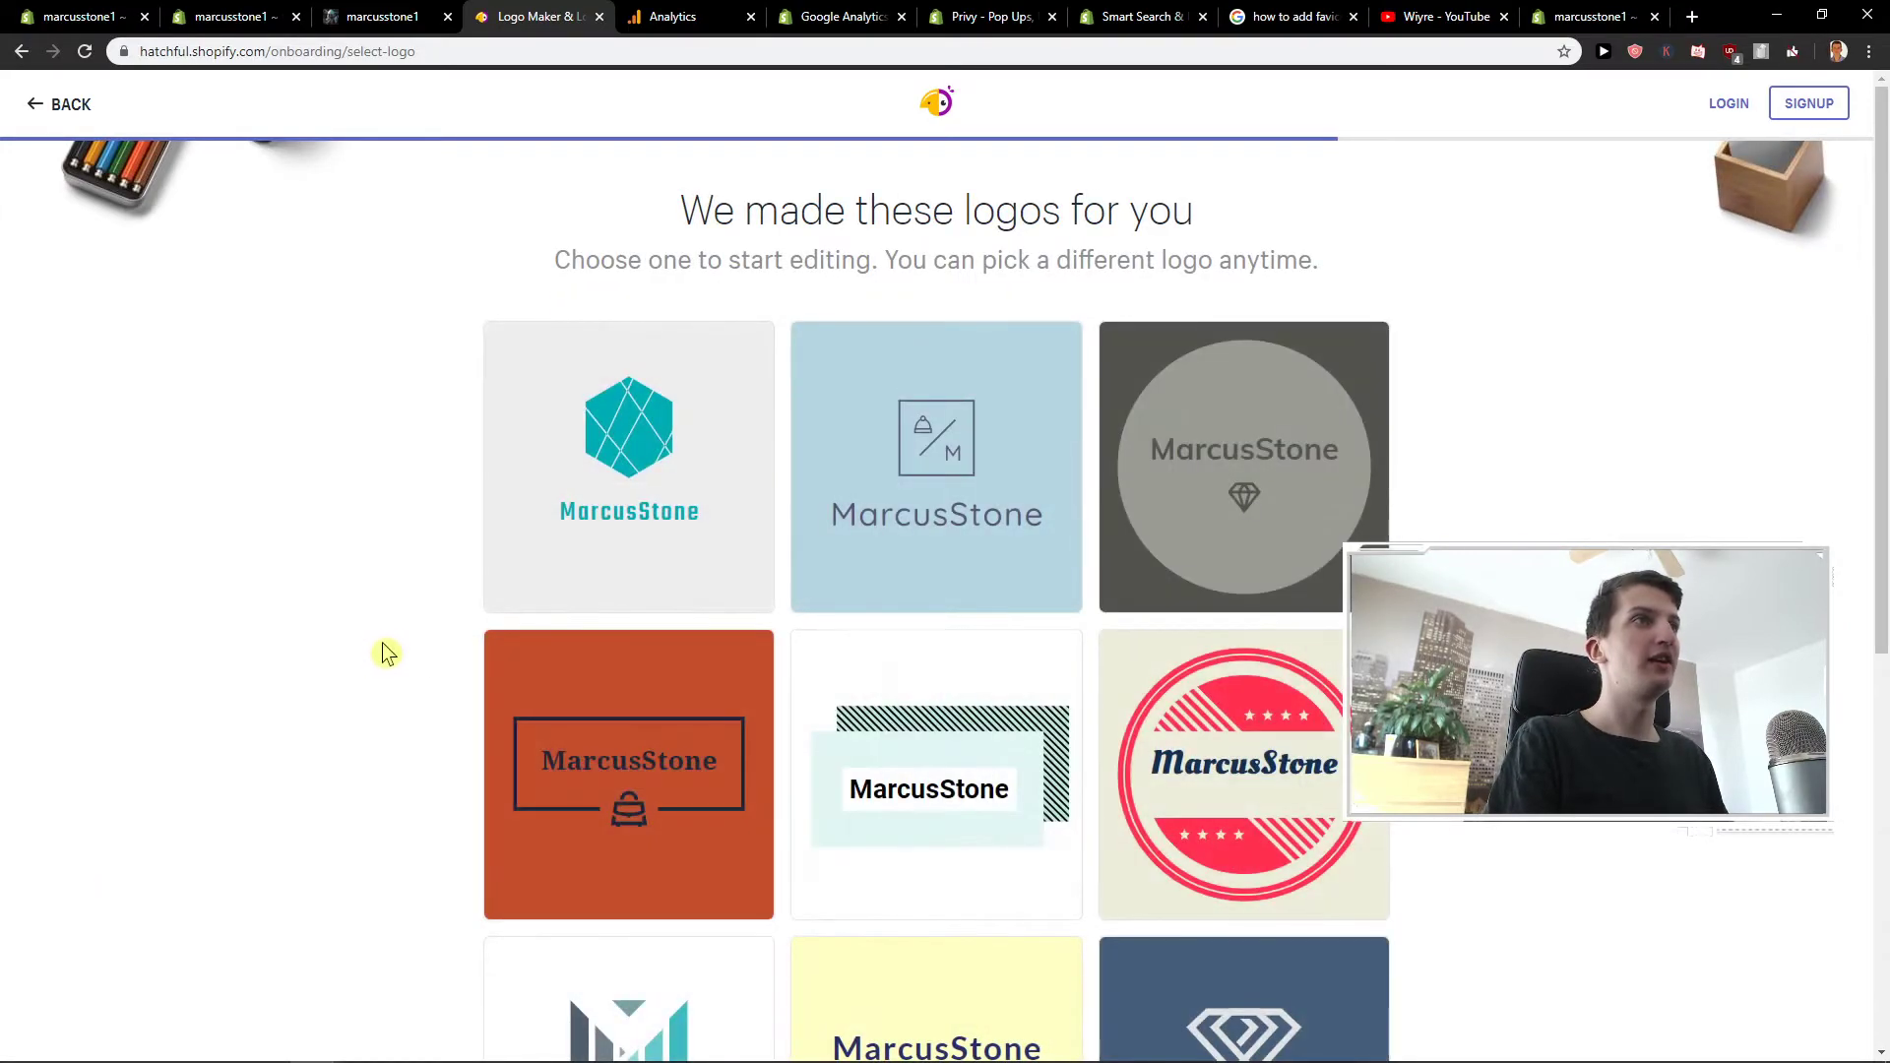
- Scroll through the generated logo designs to find the purple pelican logo
{"action": "scroll", "coordinate": [374, 650], "scroll_direction": "down", "scroll_amount": 4}
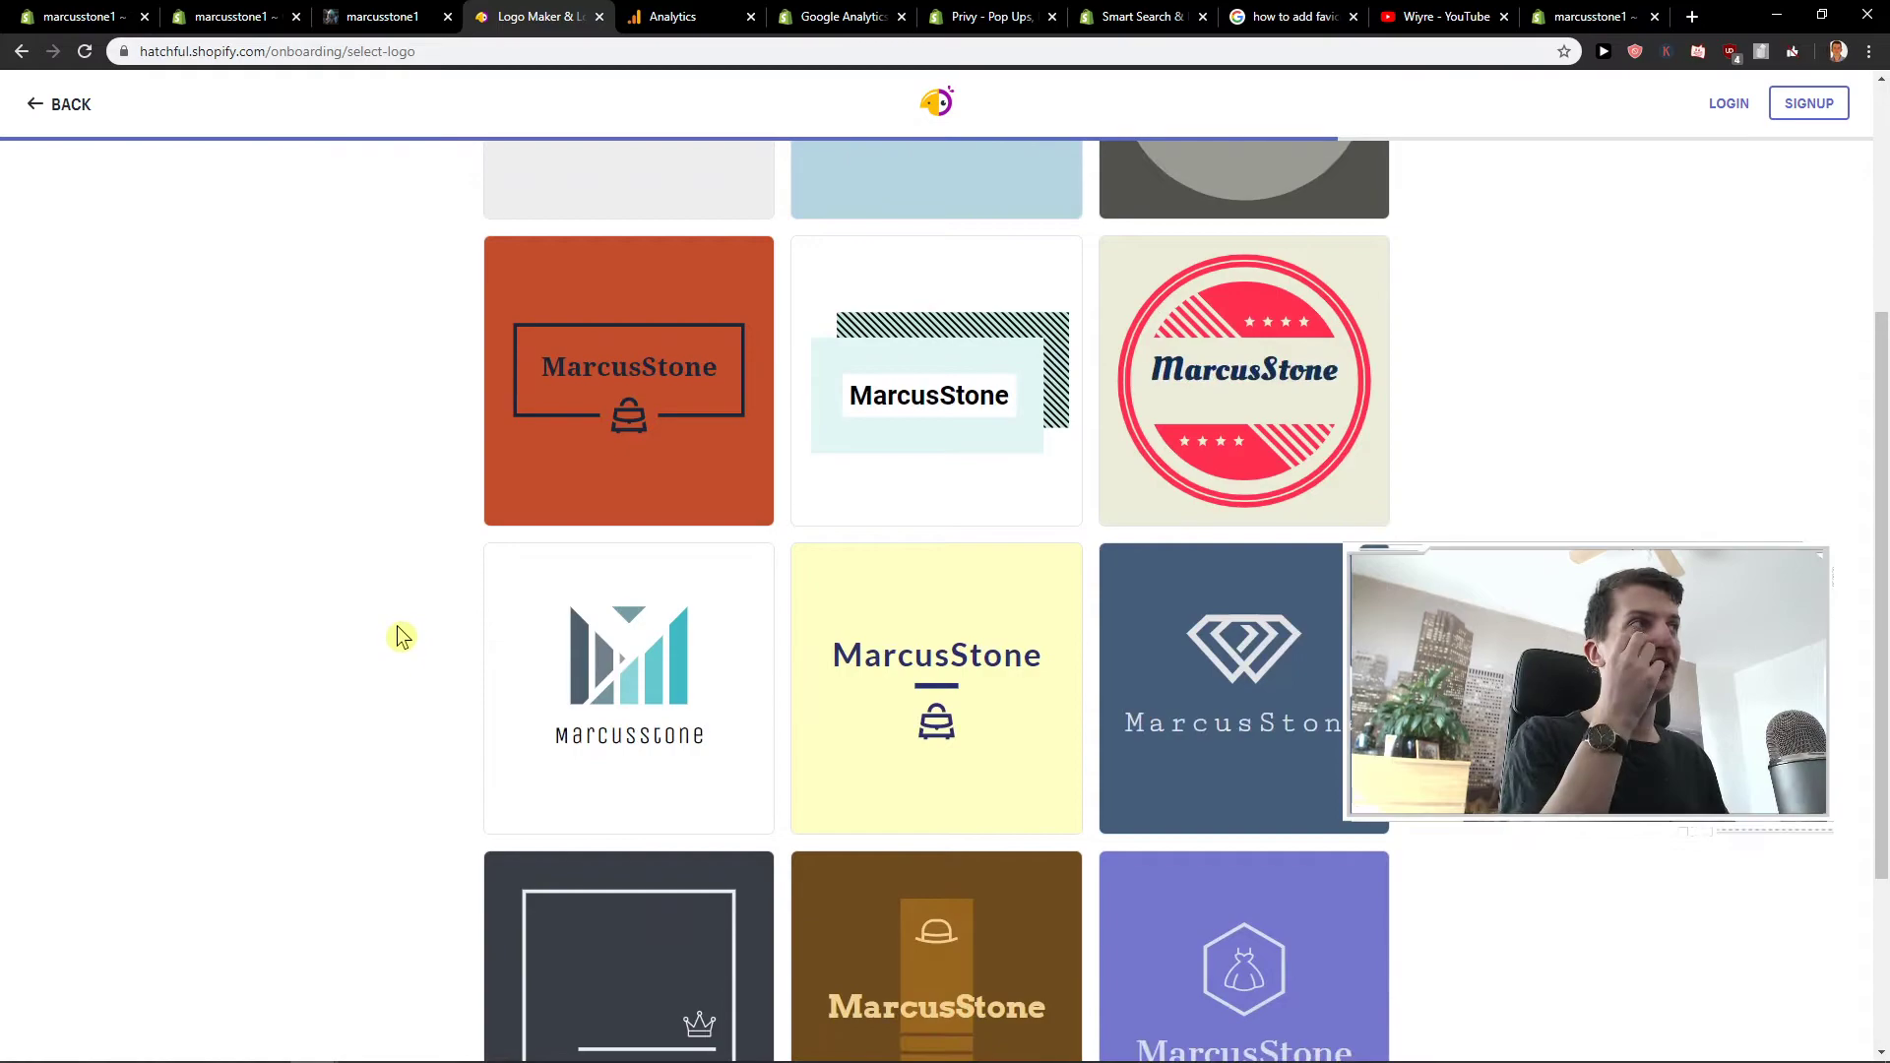
{"action": "scroll", "coordinate": [402, 637], "scroll_direction": "down", "scroll_amount": 6}
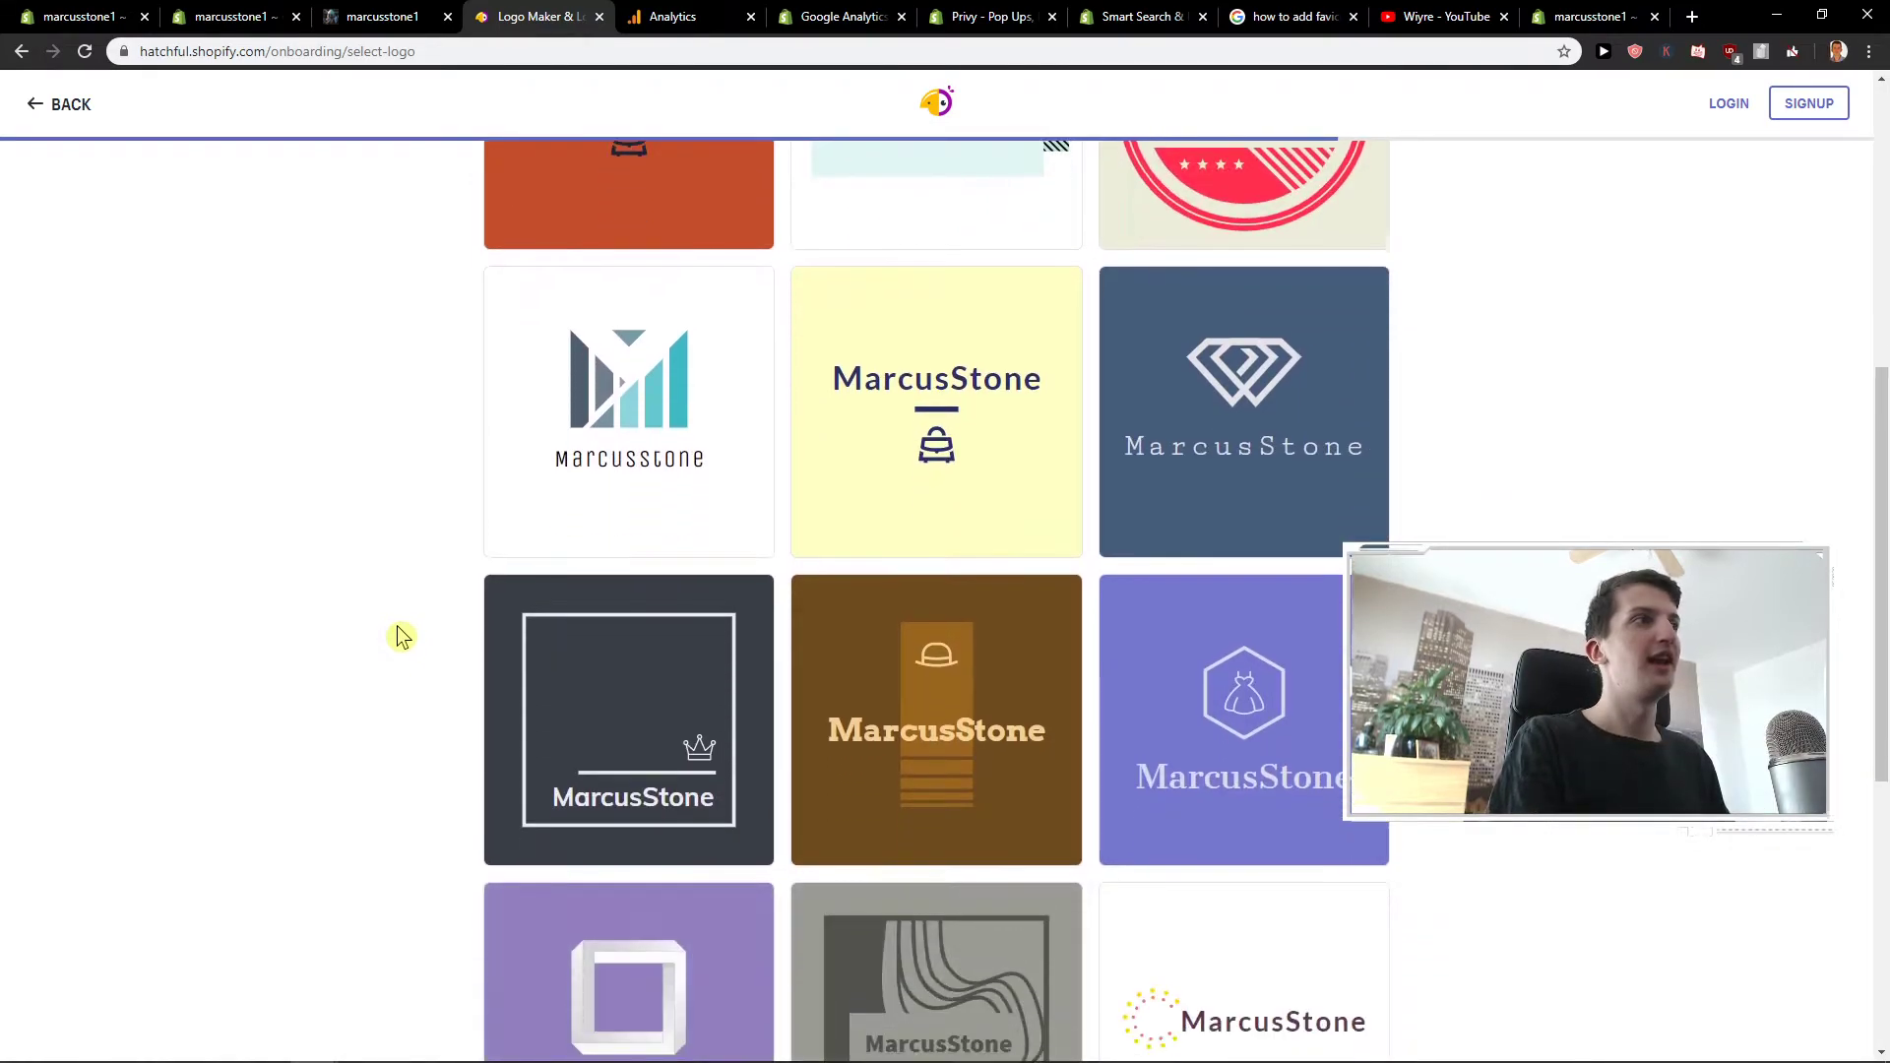
{"action": "scroll", "coordinate": [402, 630], "scroll_direction": "down", "scroll_amount": 3}
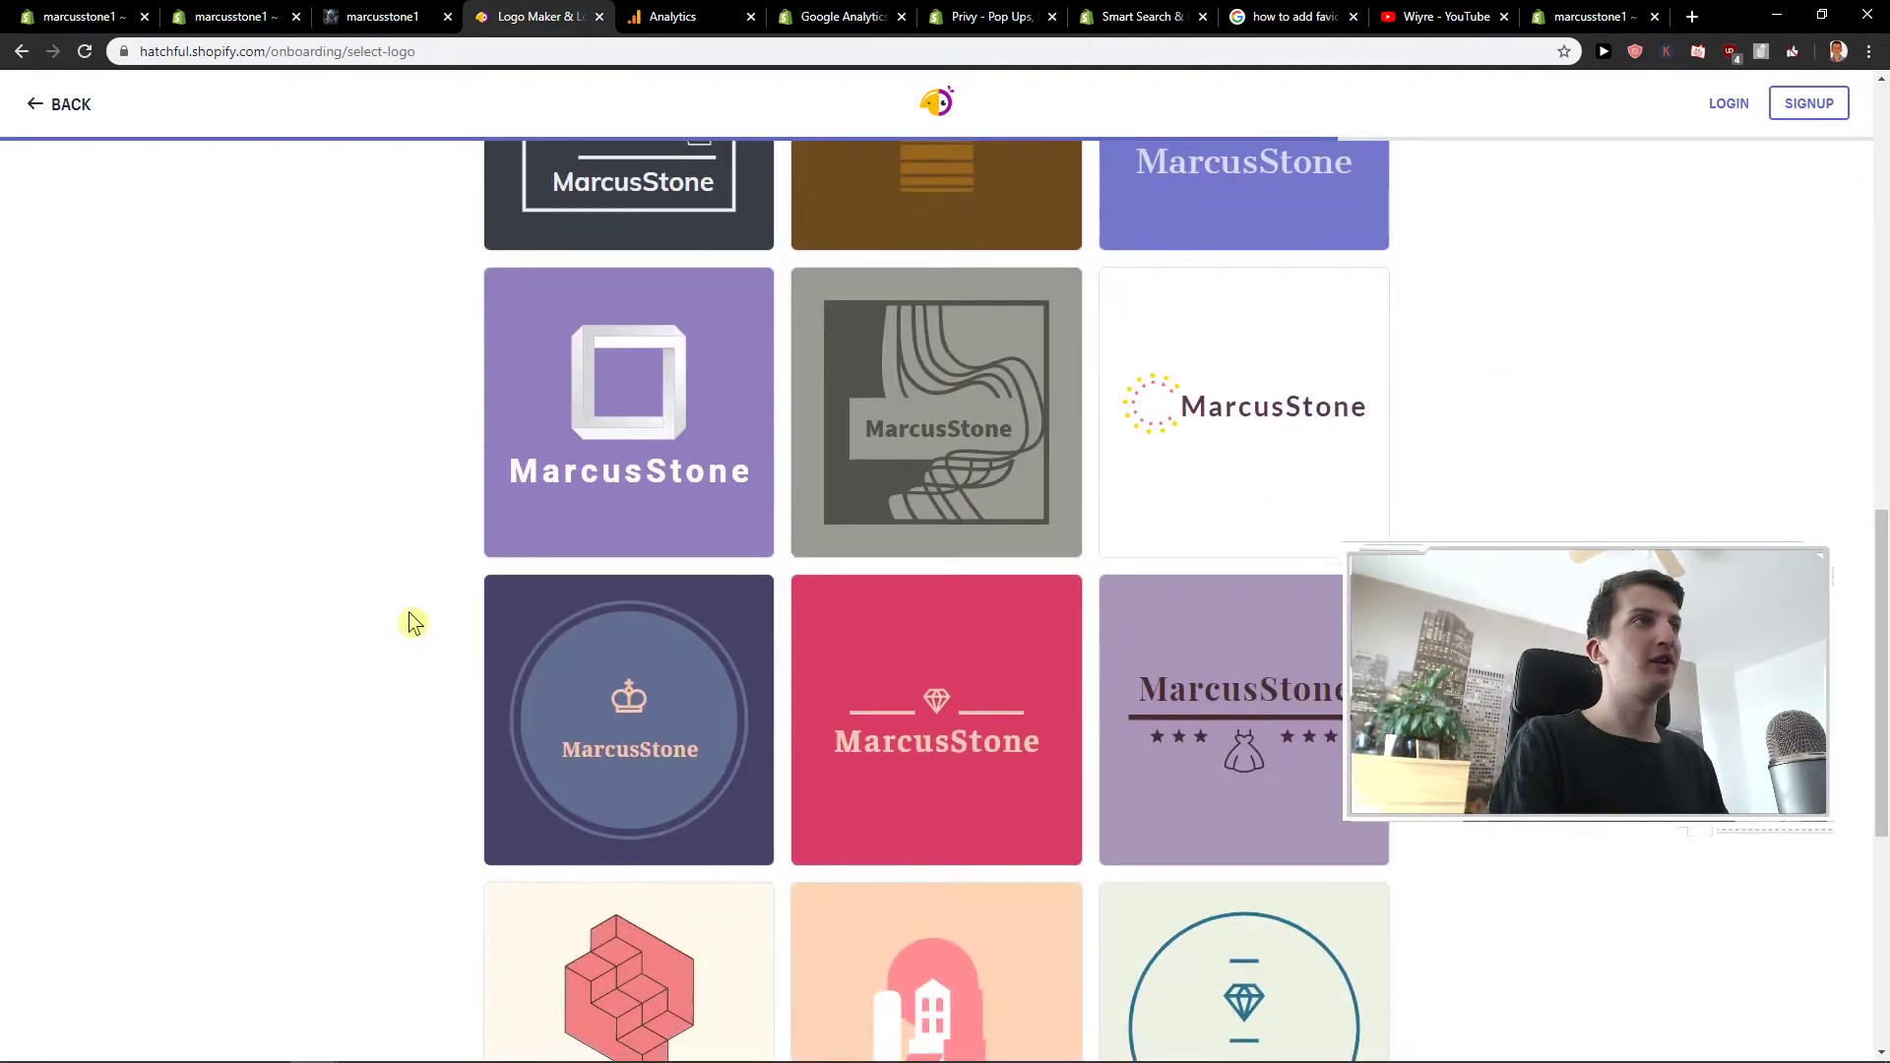
{"action": "scroll", "coordinate": [411, 620], "scroll_direction": "down", "scroll_amount": 2}
{"action": "scroll", "coordinate": [413, 618], "scroll_direction": "down", "scroll_amount": 6}
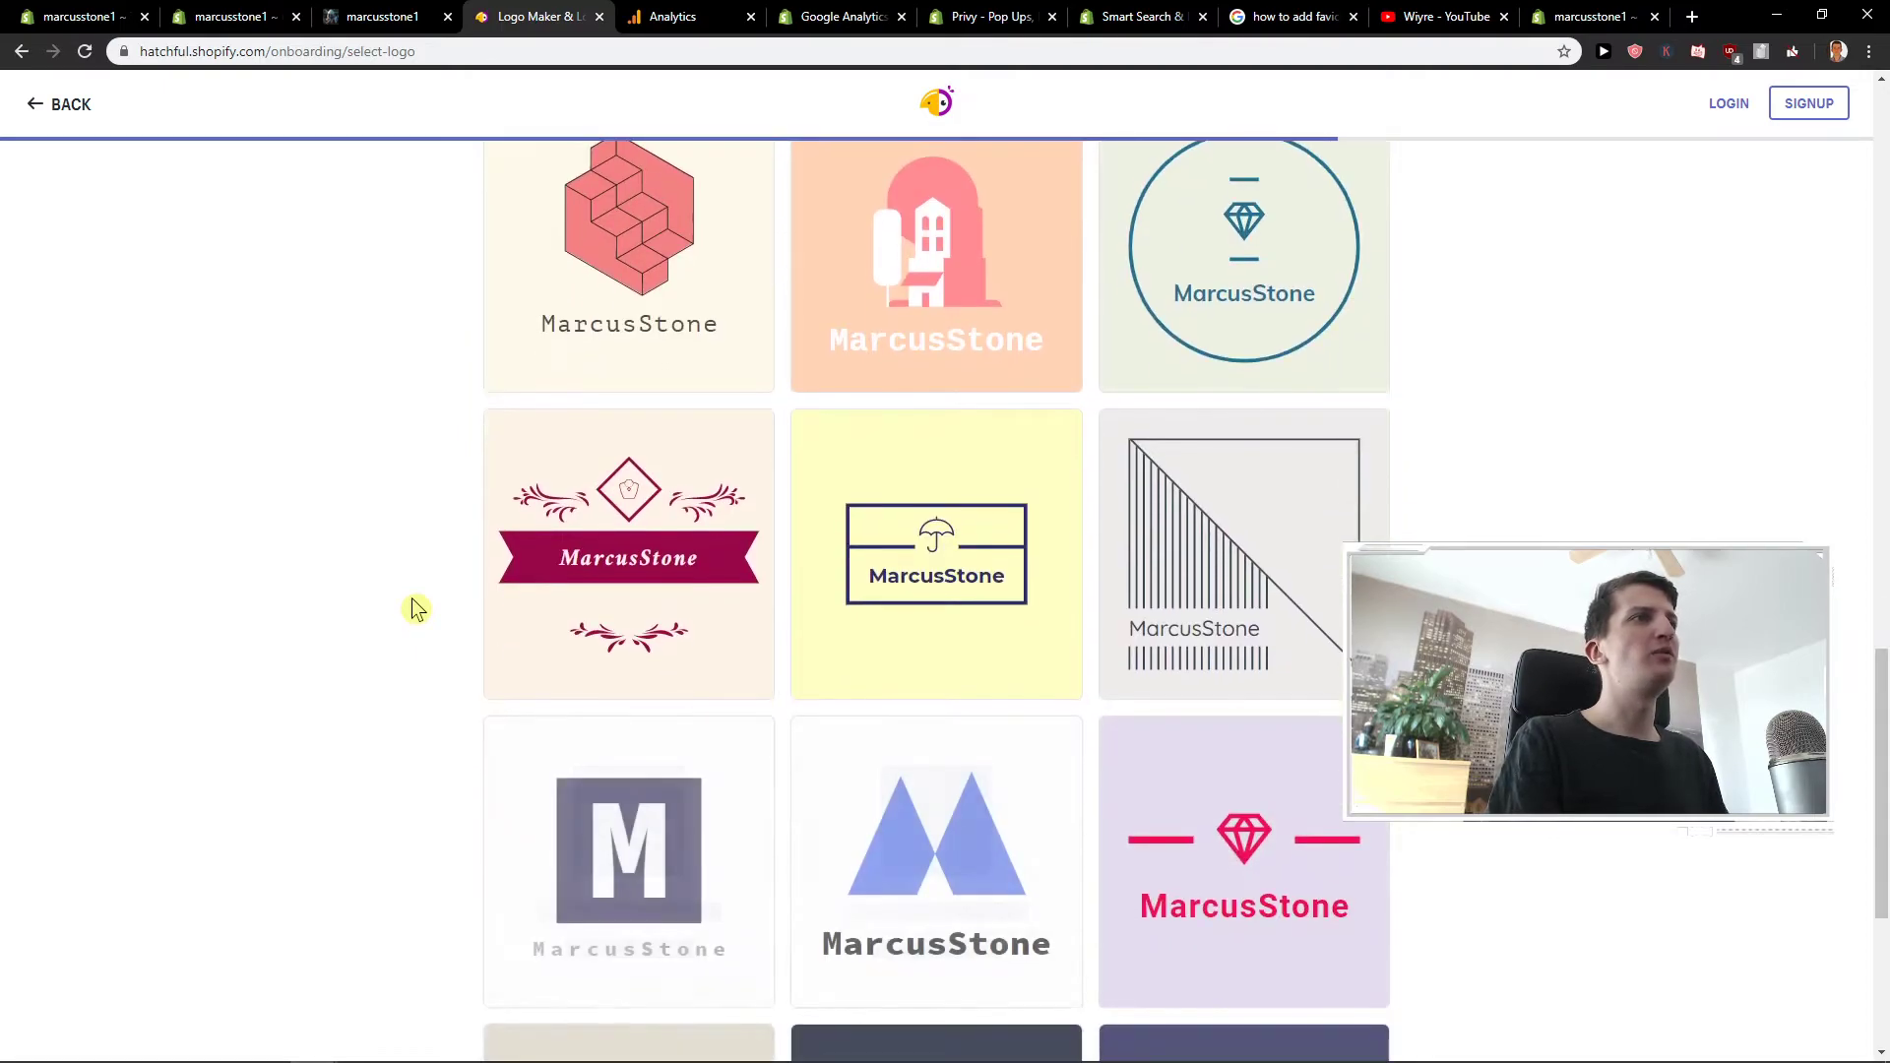
{"action": "scroll", "coordinate": [409, 601], "scroll_direction": "down", "scroll_amount": 8}
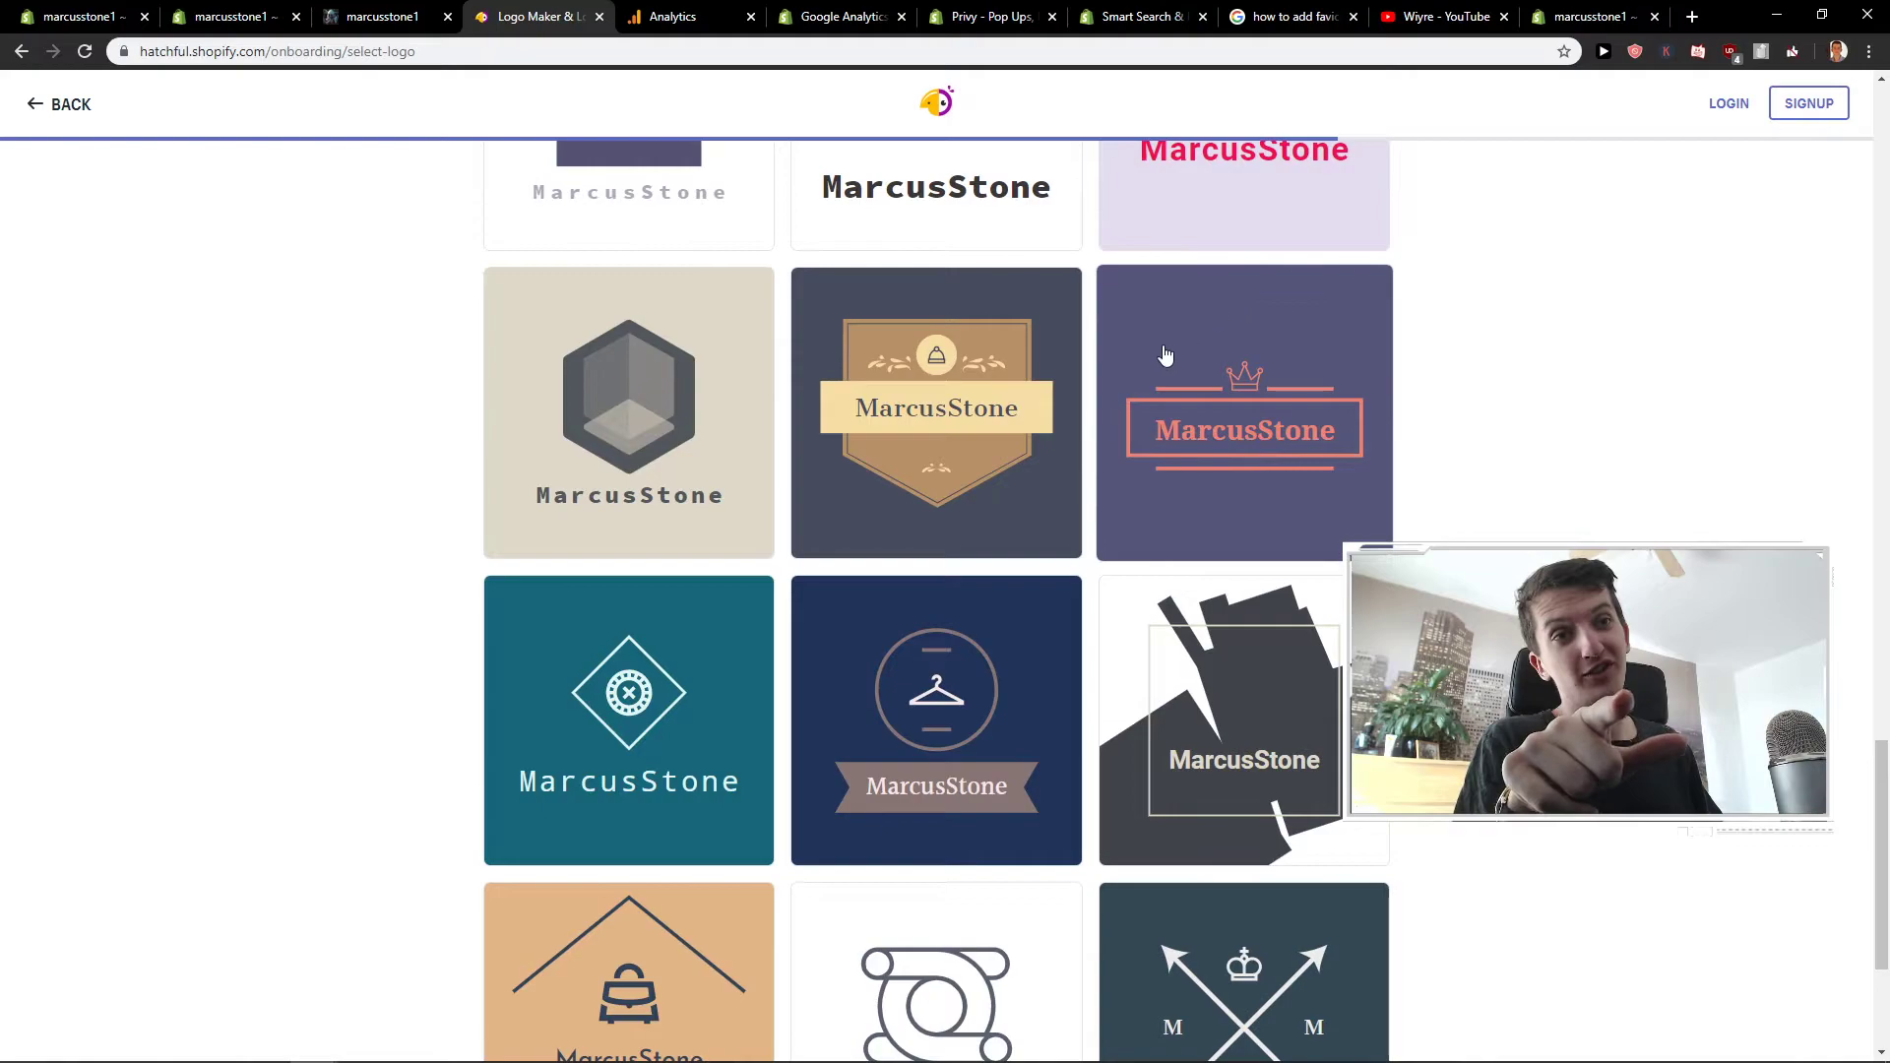
{"action": "scroll", "coordinate": [422, 655], "scroll_direction": "down", "scroll_amount": 4}
{"action": "scroll", "coordinate": [396, 640], "scroll_direction": "down", "scroll_amount": 6}
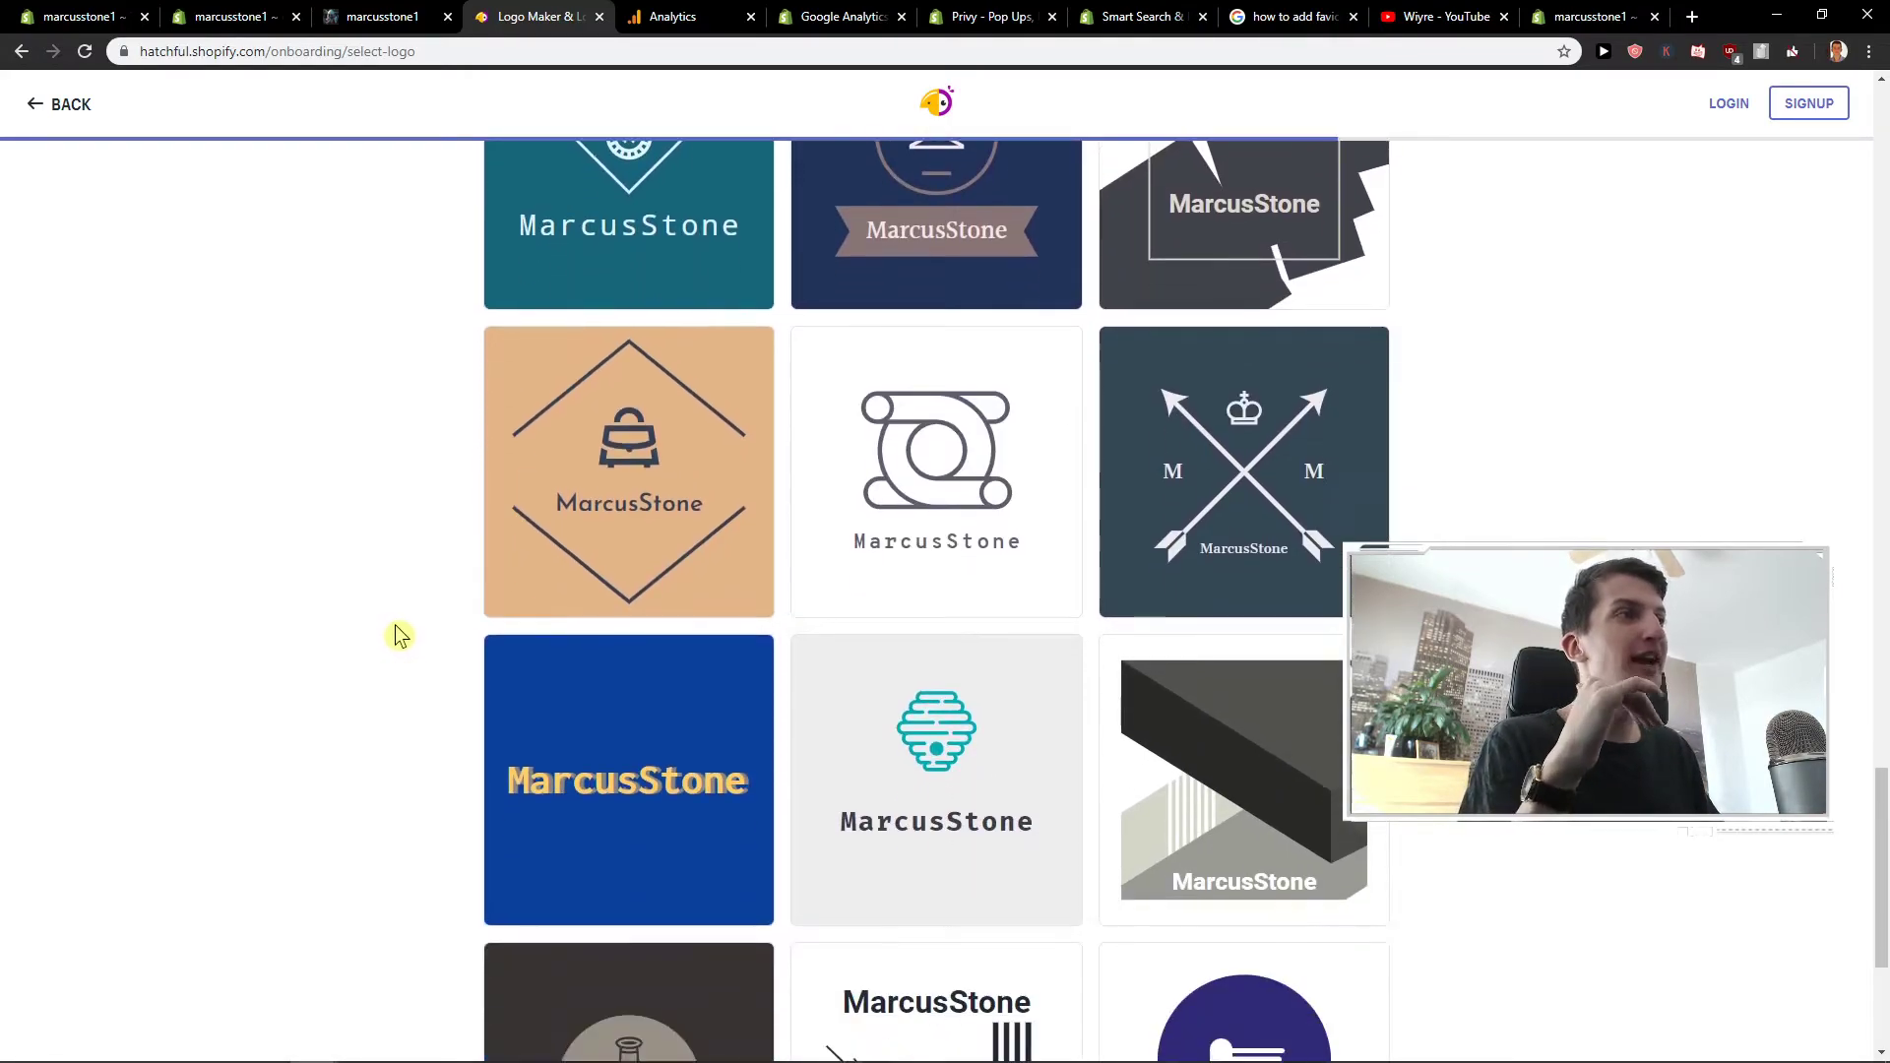
{"action": "scroll", "coordinate": [394, 628], "scroll_direction": "down", "scroll_amount": 1}
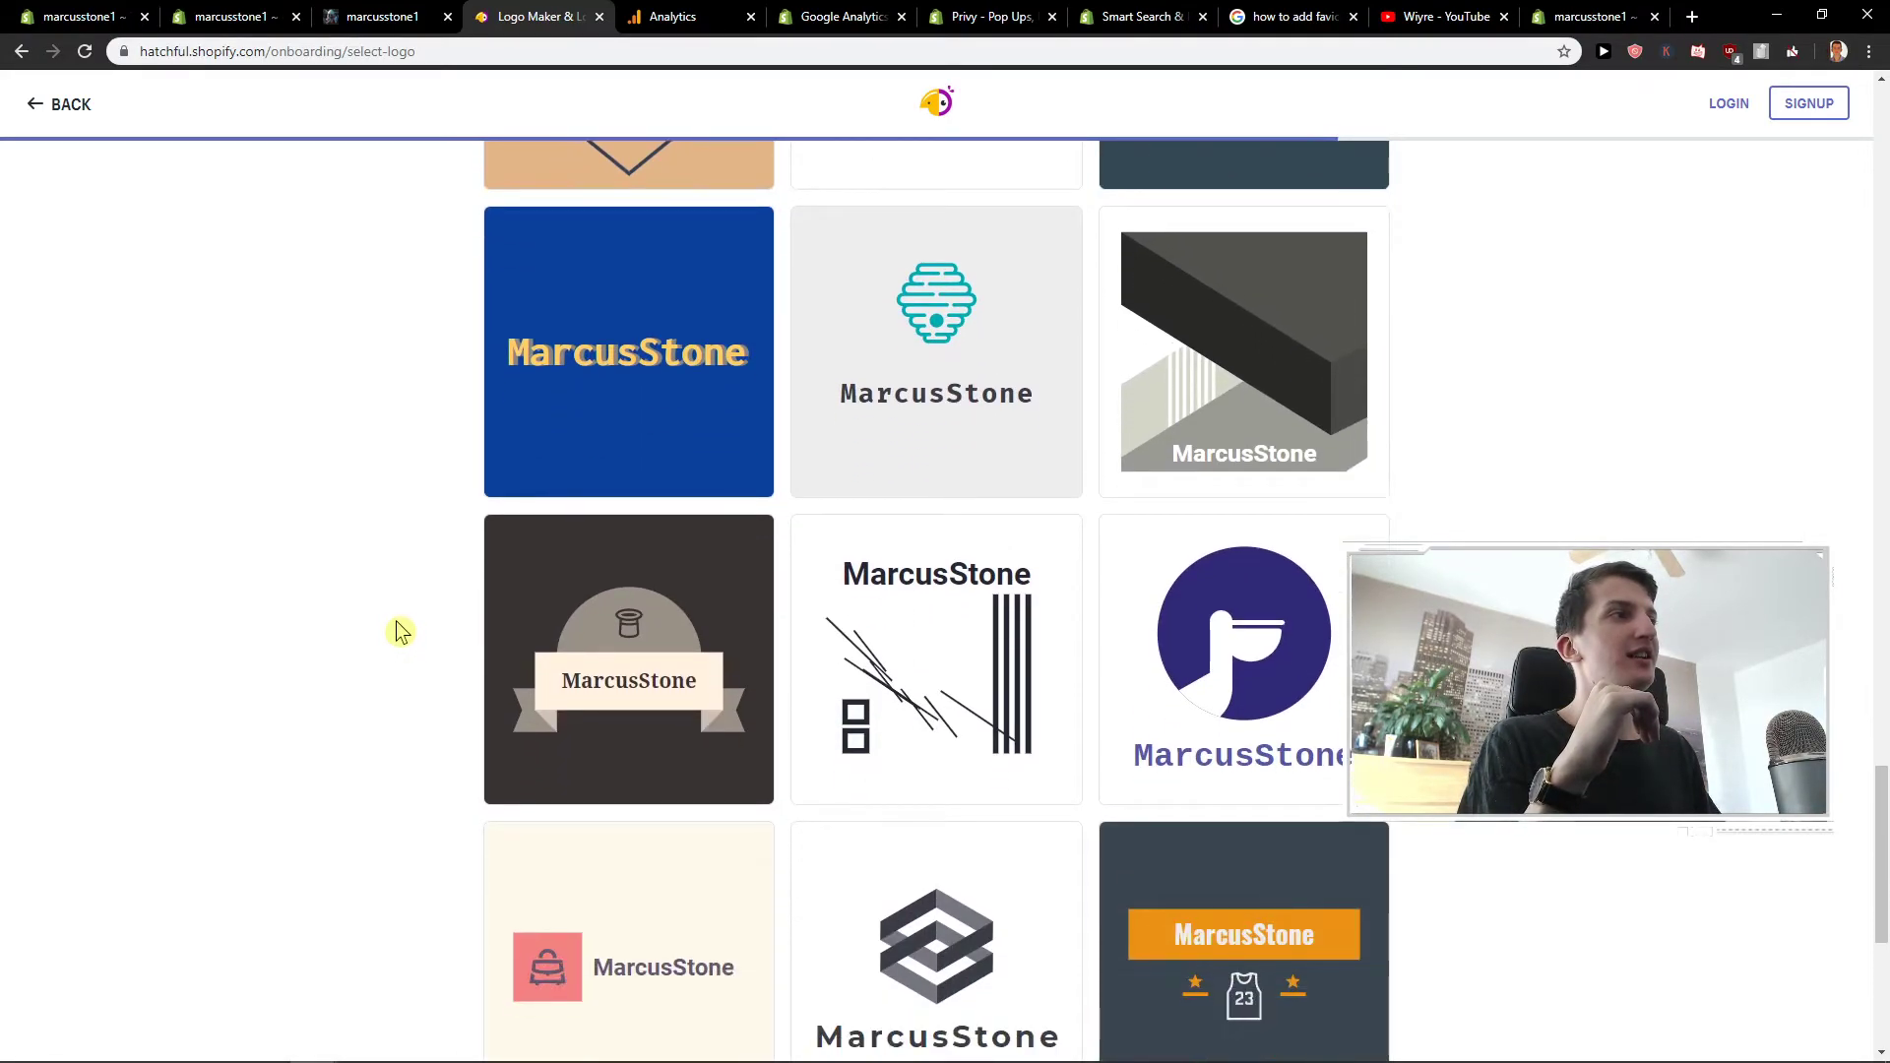
- Open the purple pelican logo and review its font, colour and layout options unchanged
{"action": "left_click", "coordinate": [1304, 615]}
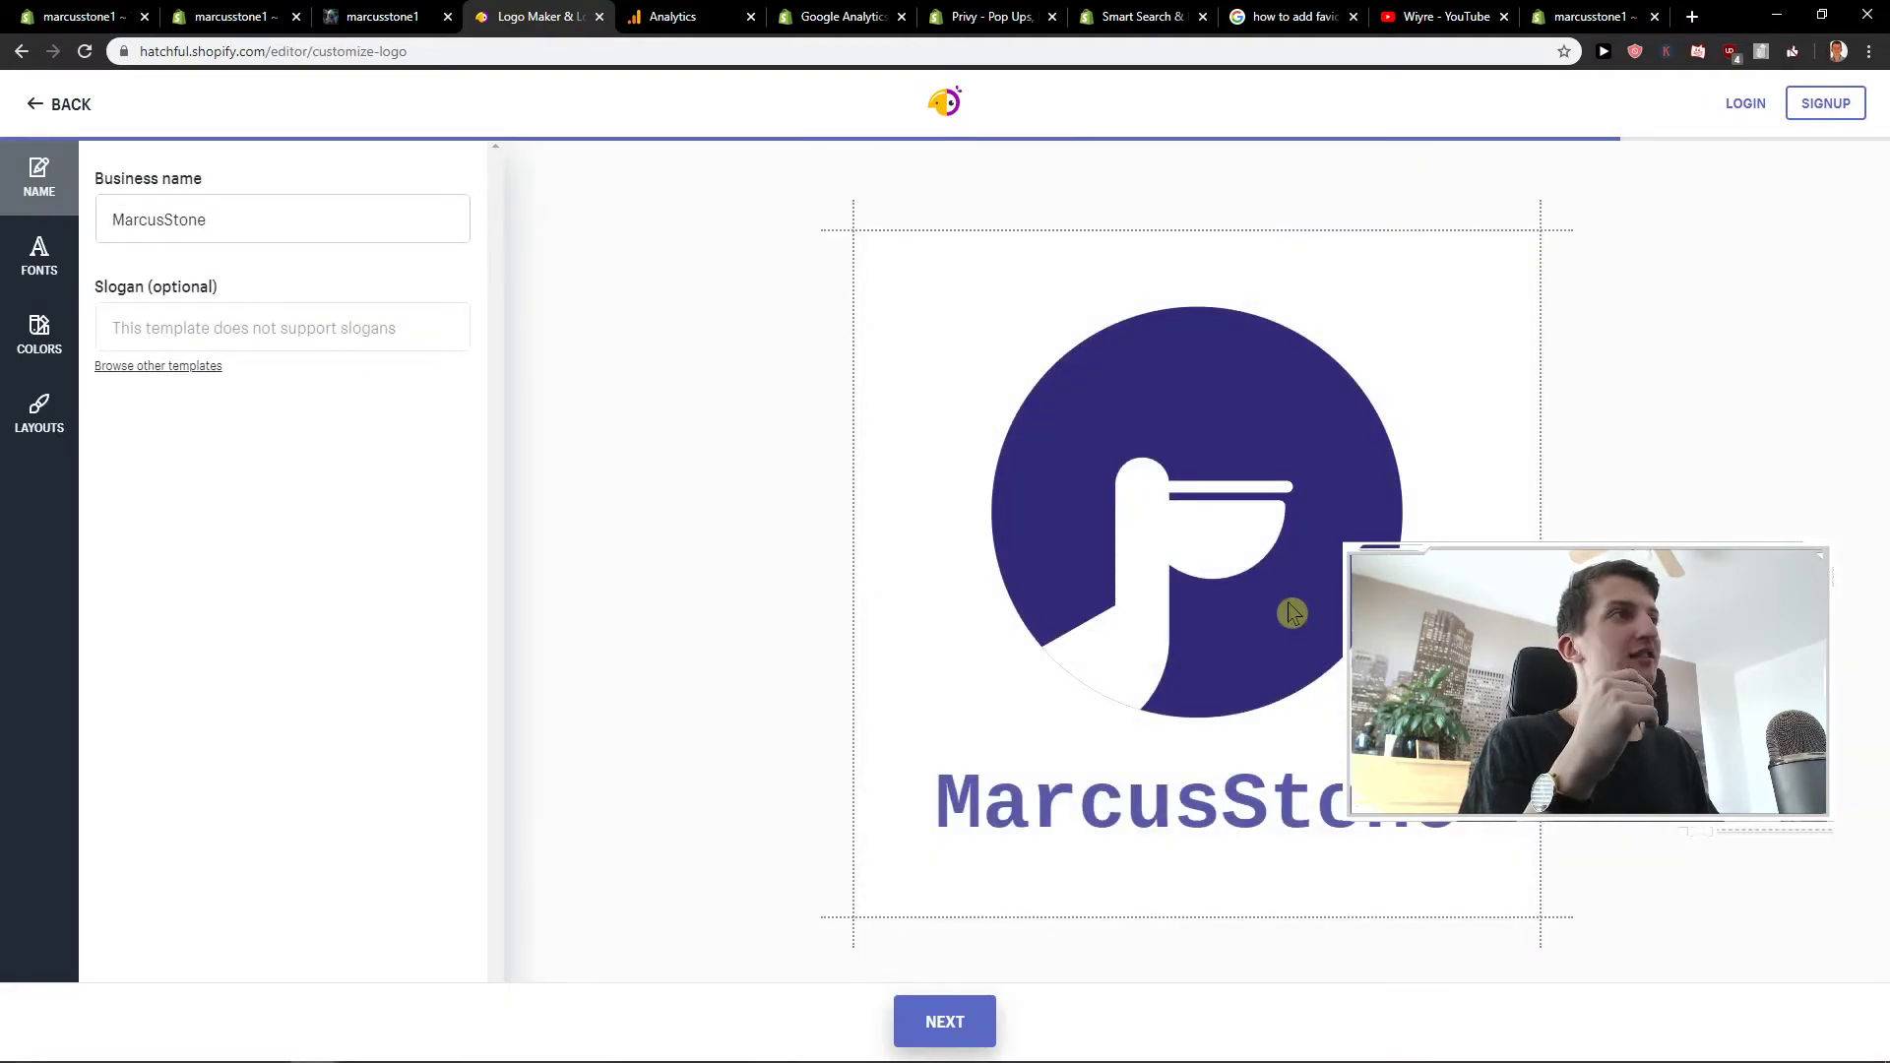
{"action": "left_click", "coordinate": [54, 273]}
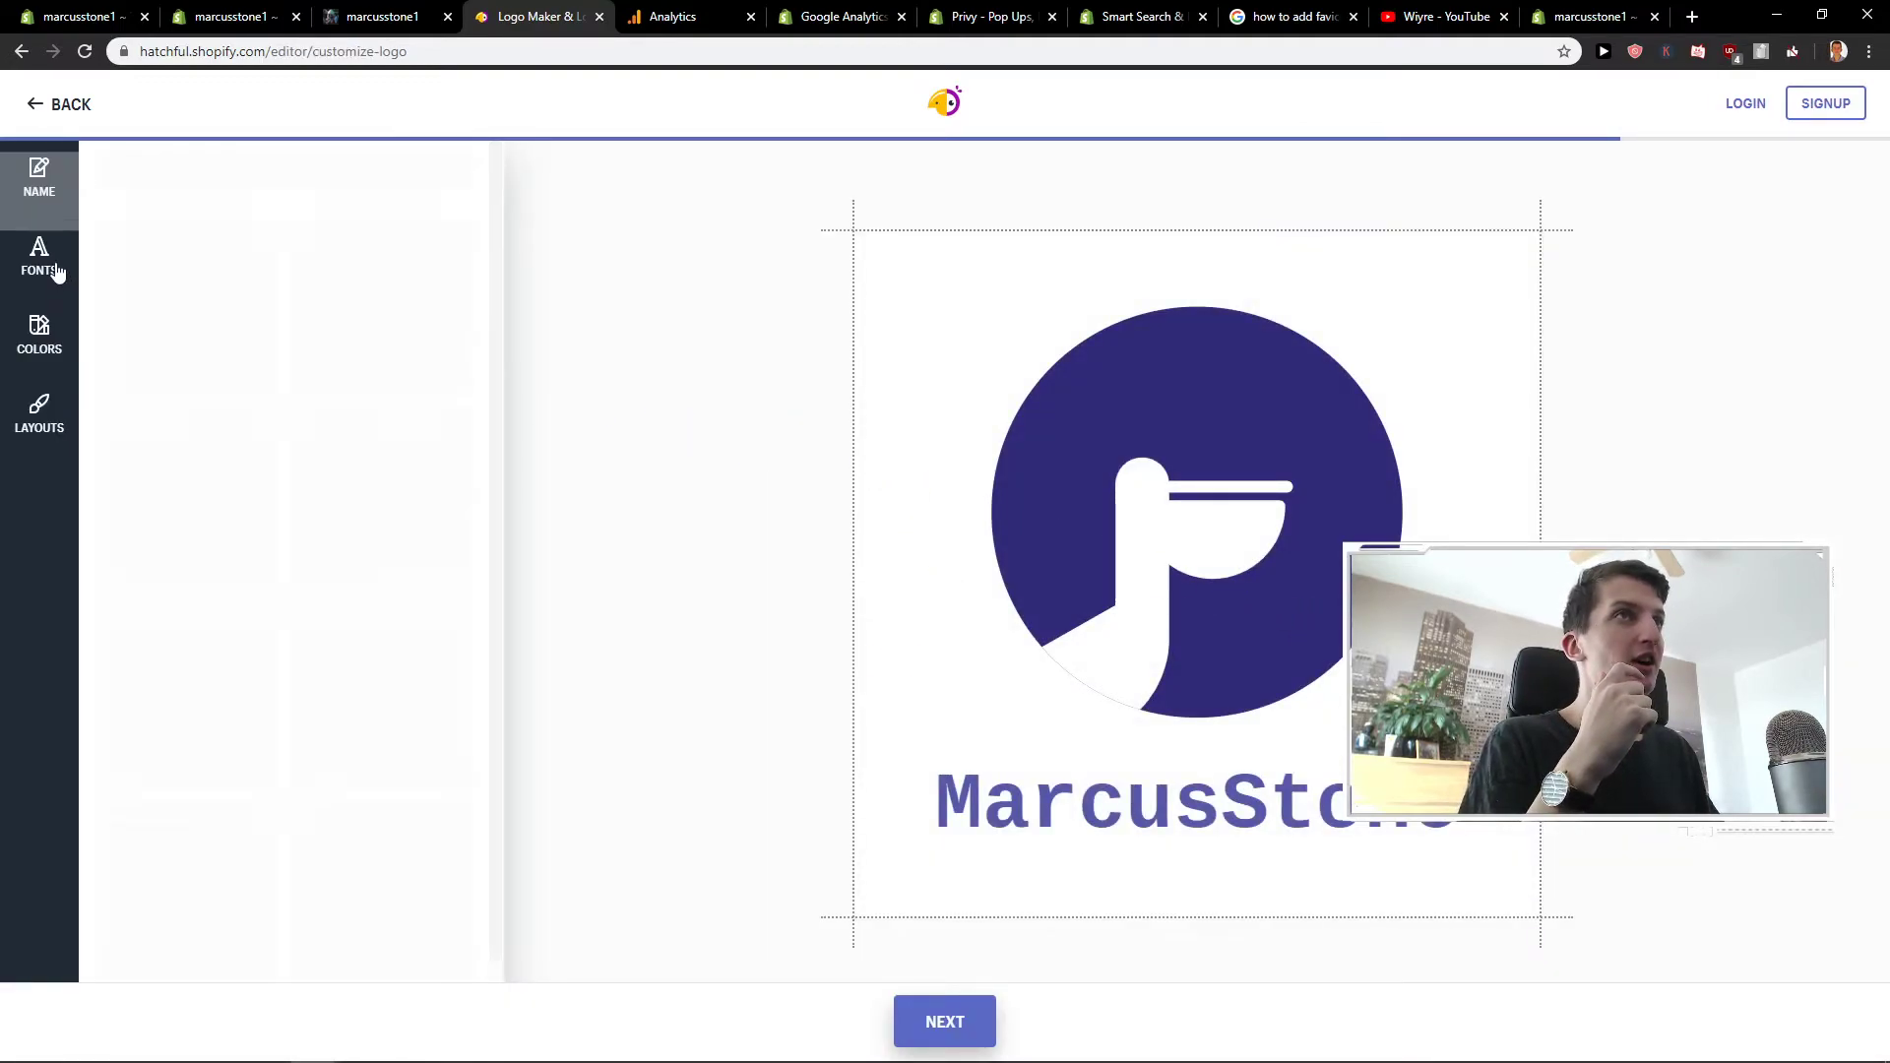
{"action": "left_click", "coordinate": [39, 179]}
{"action": "left_click", "coordinate": [41, 244]}
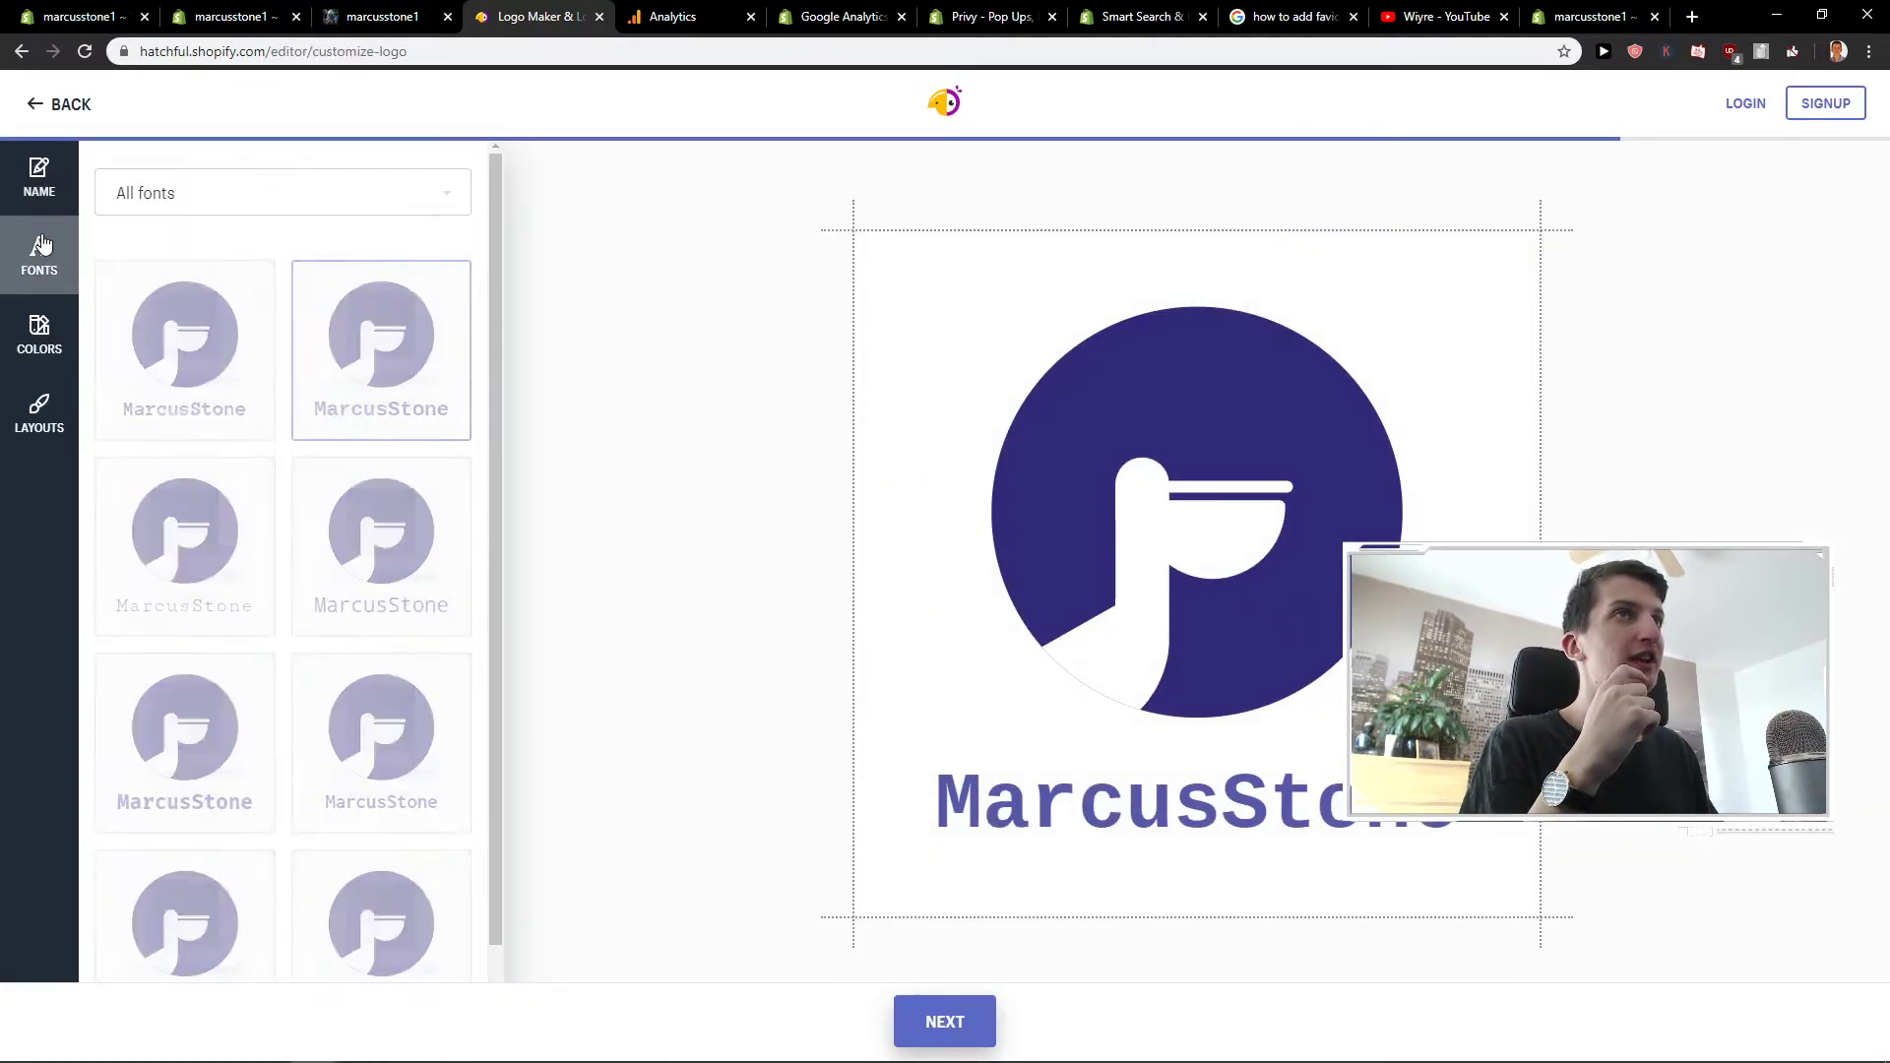
{"action": "left_click", "coordinate": [39, 332]}
{"action": "left_click", "coordinate": [40, 412]}
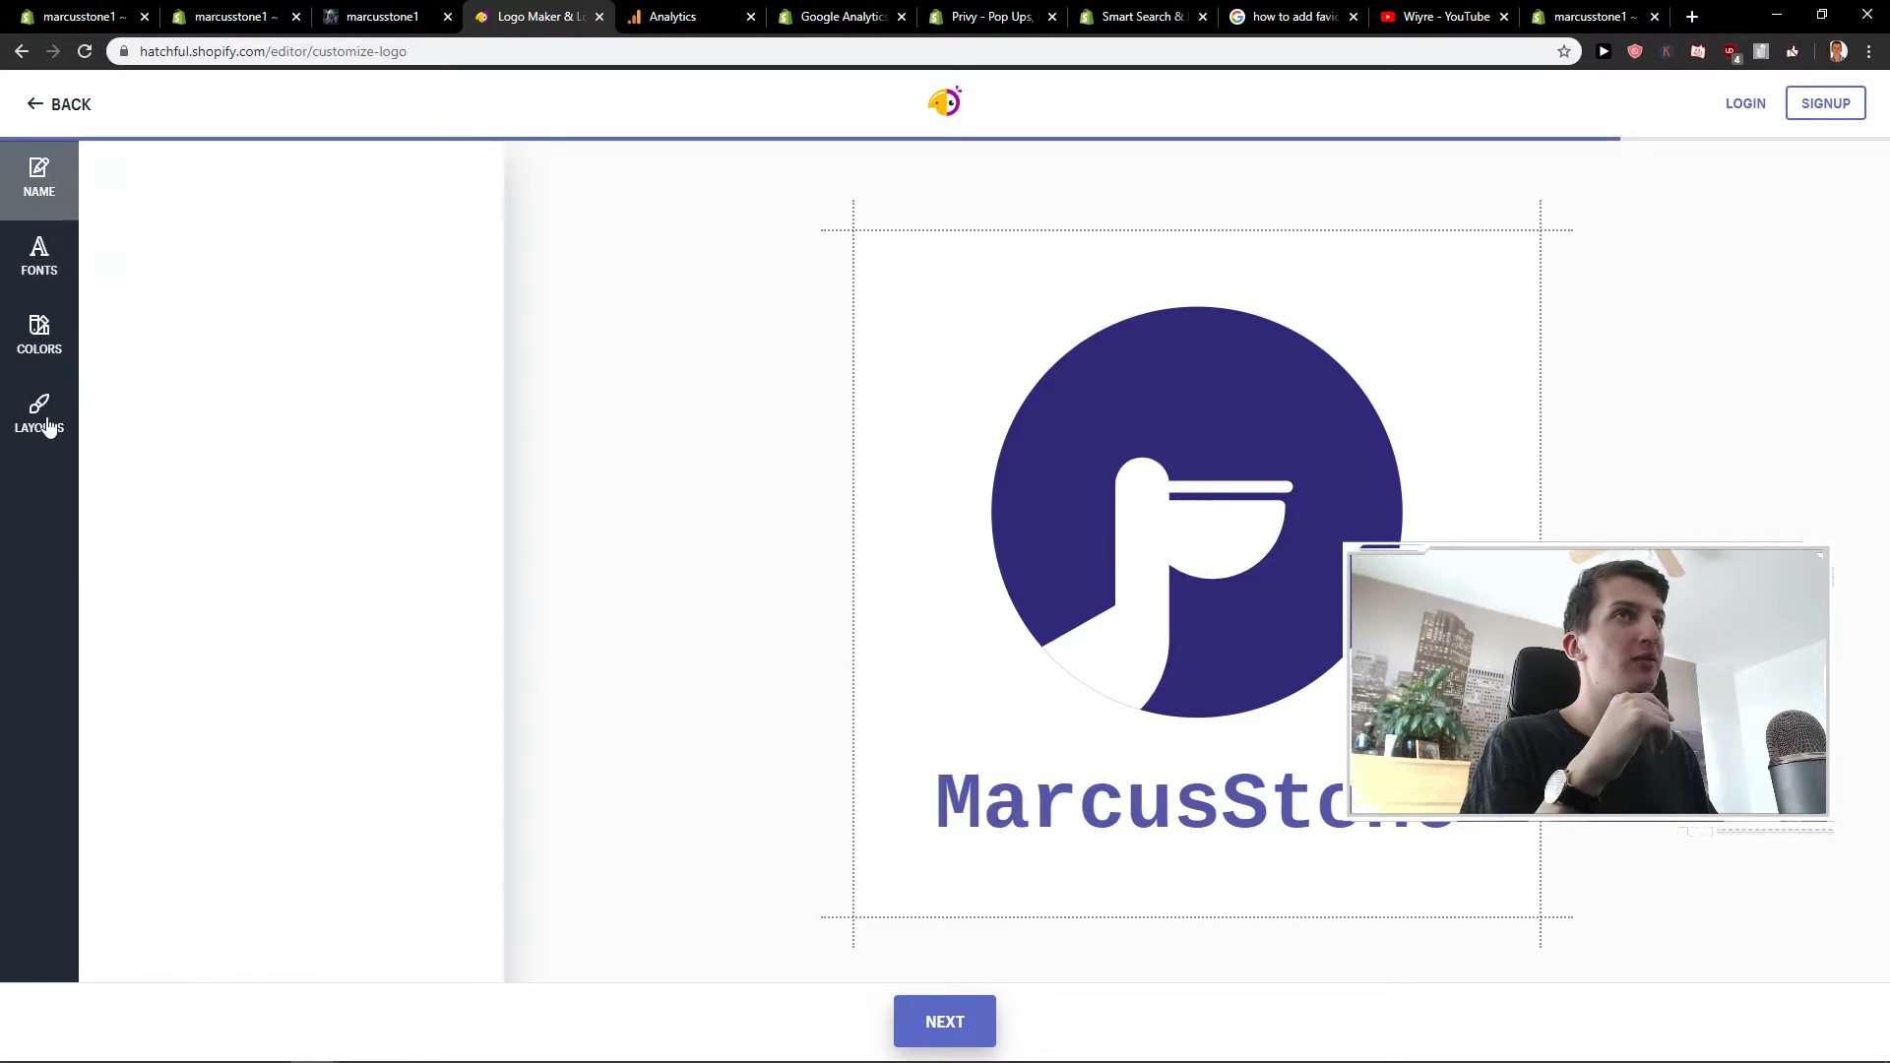
- Choose to download the logo and sign up with an e-mail and password, saving the password
{"action": "left_click", "coordinate": [979, 1024]}
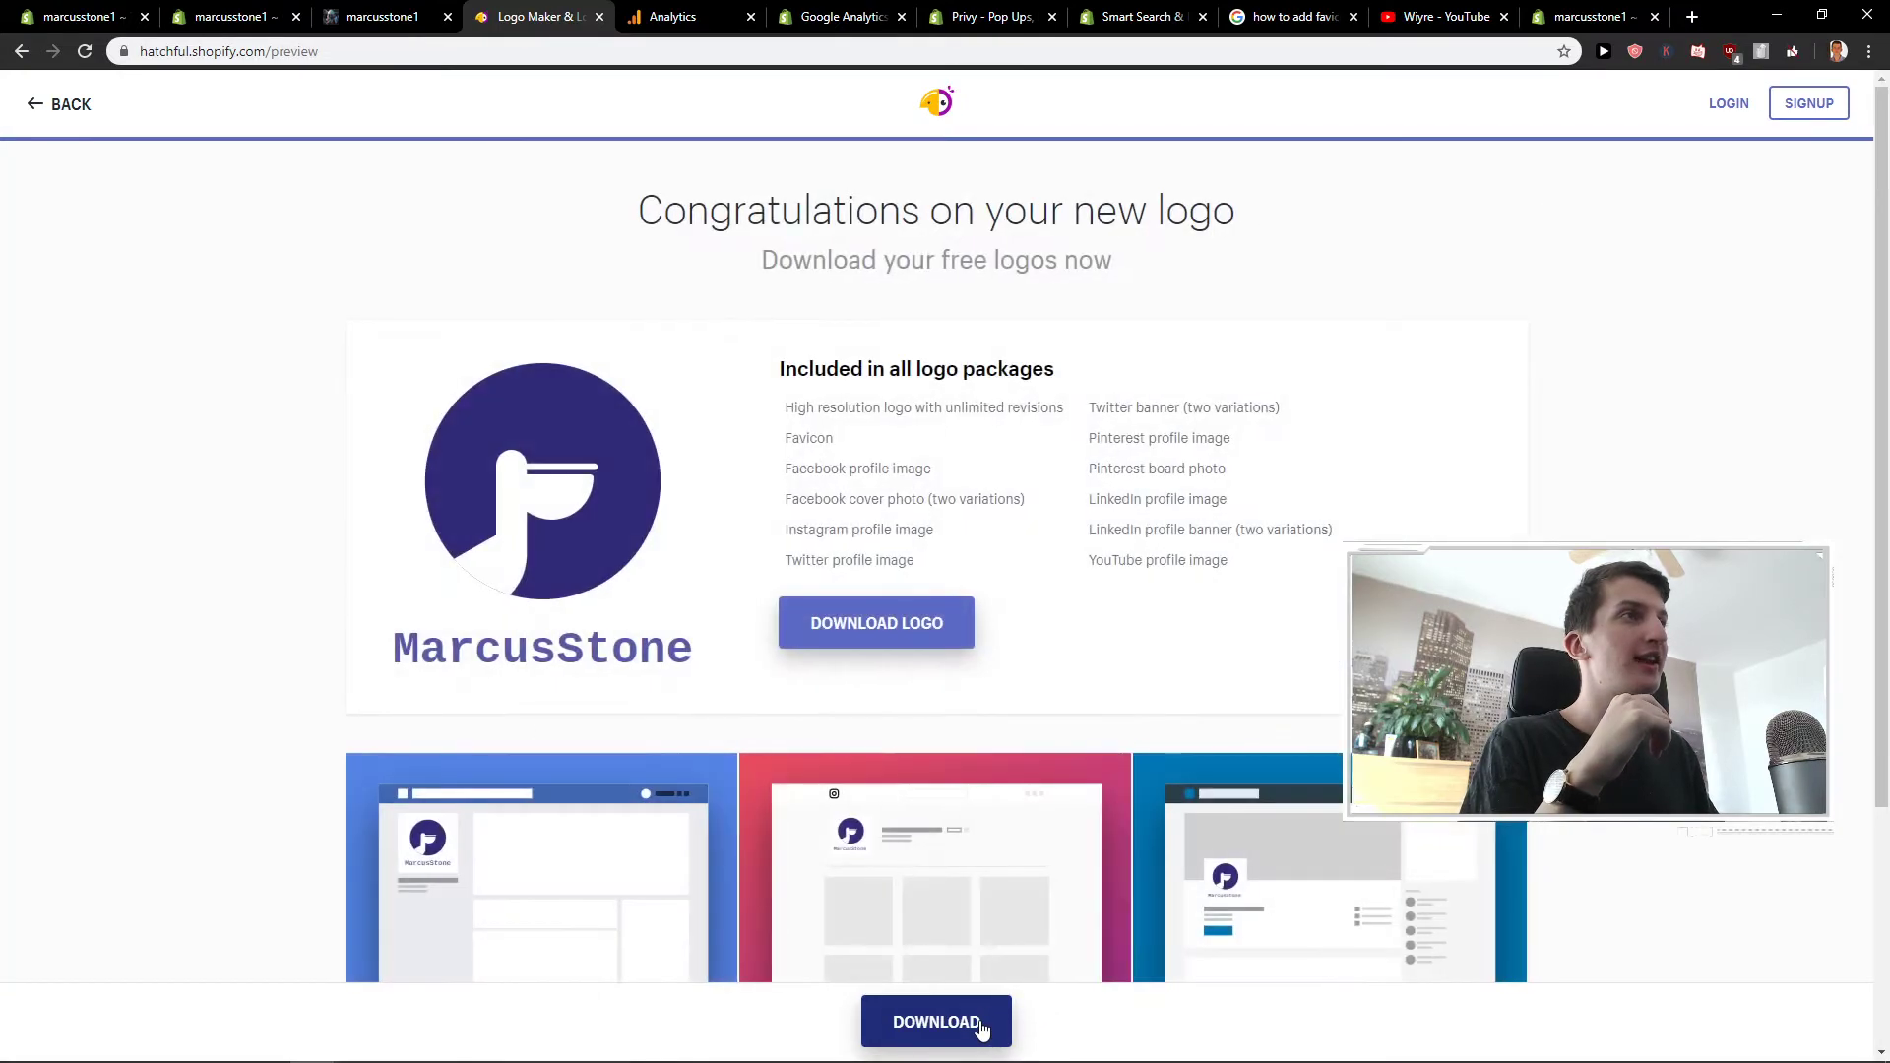
{"action": "left_click", "coordinate": [972, 645]}
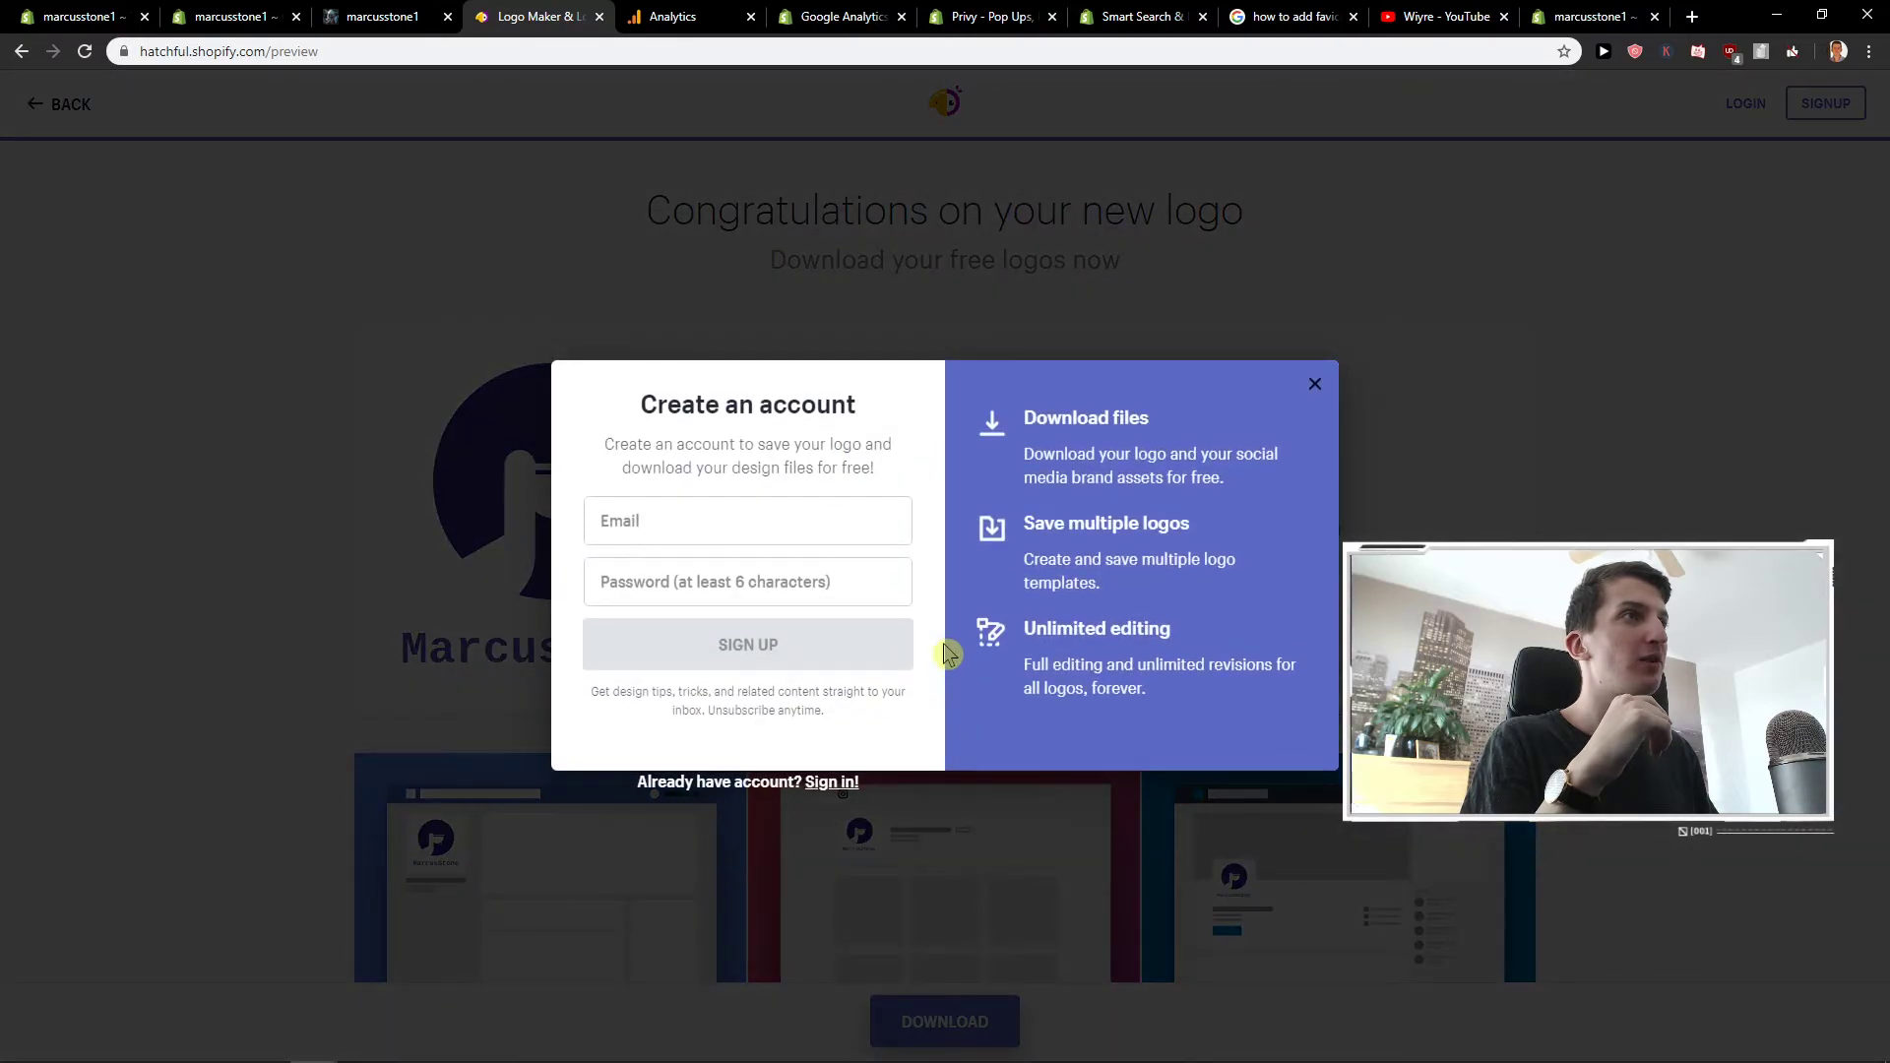
{"action": "left_click", "coordinate": [800, 533]}
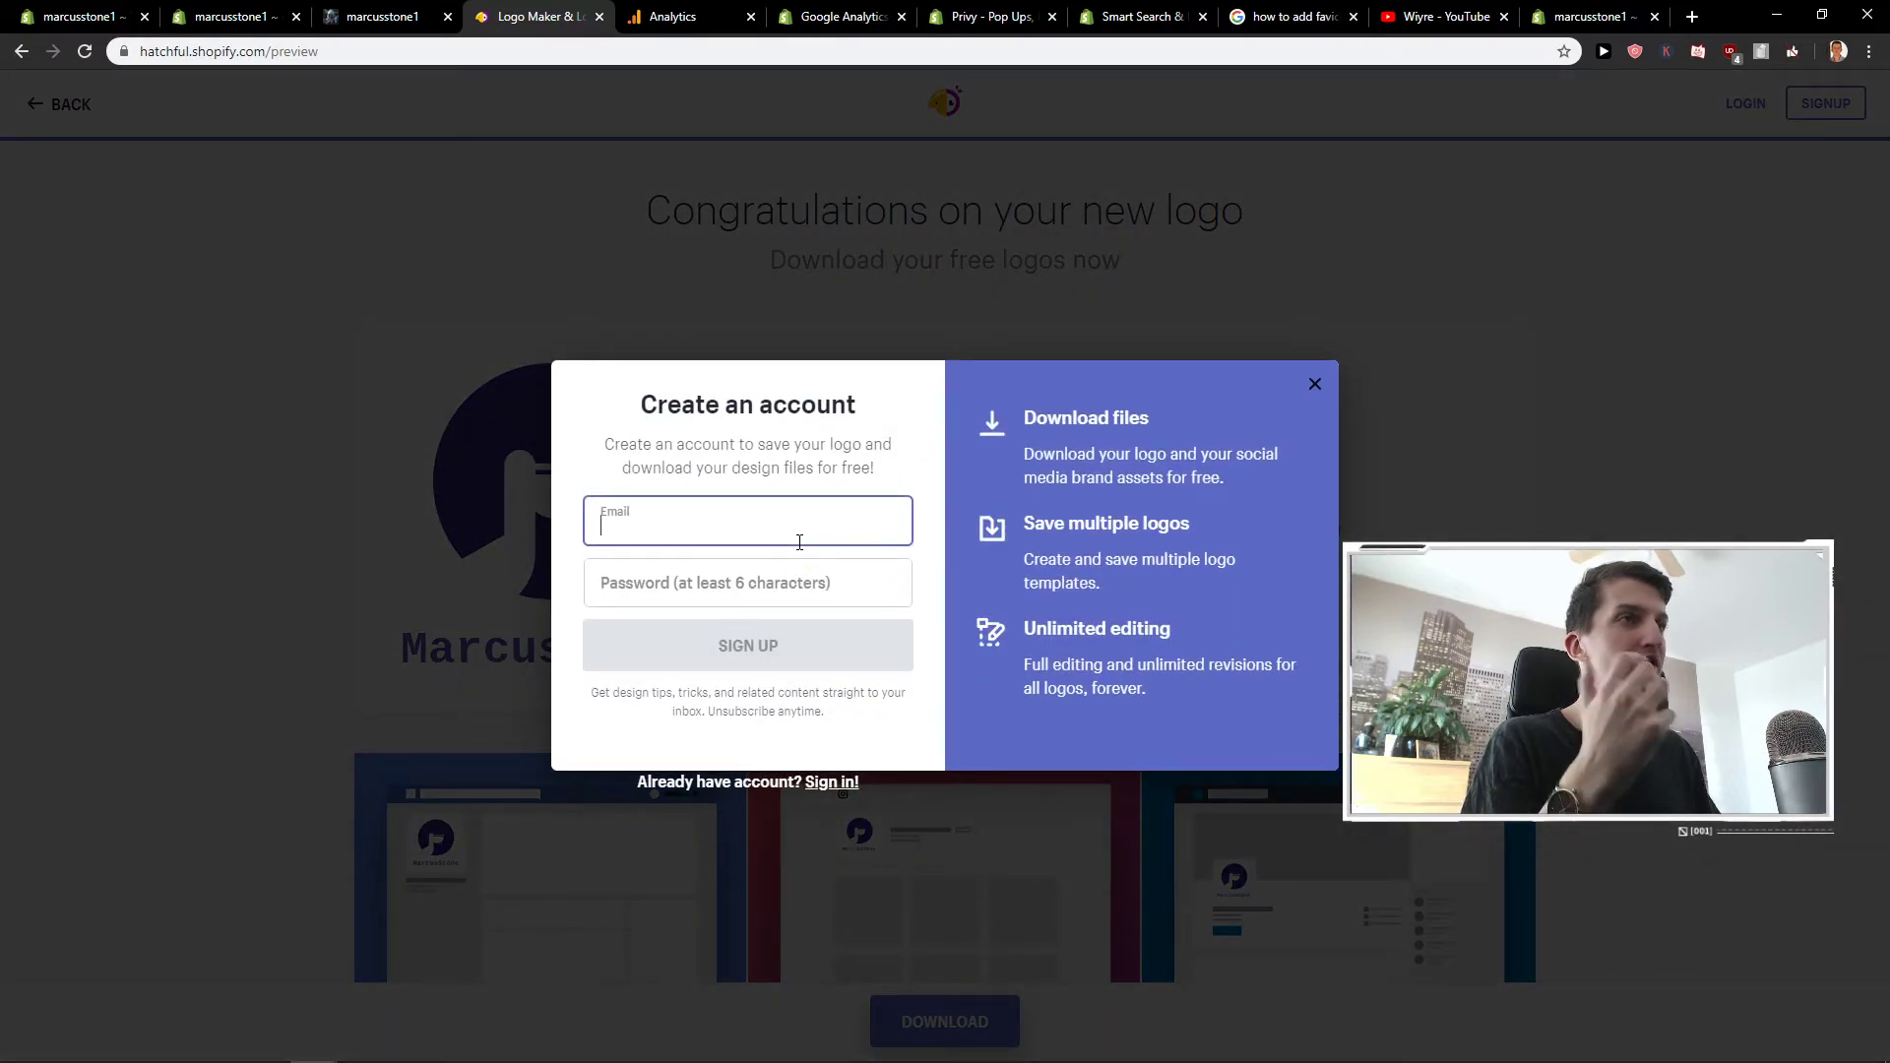
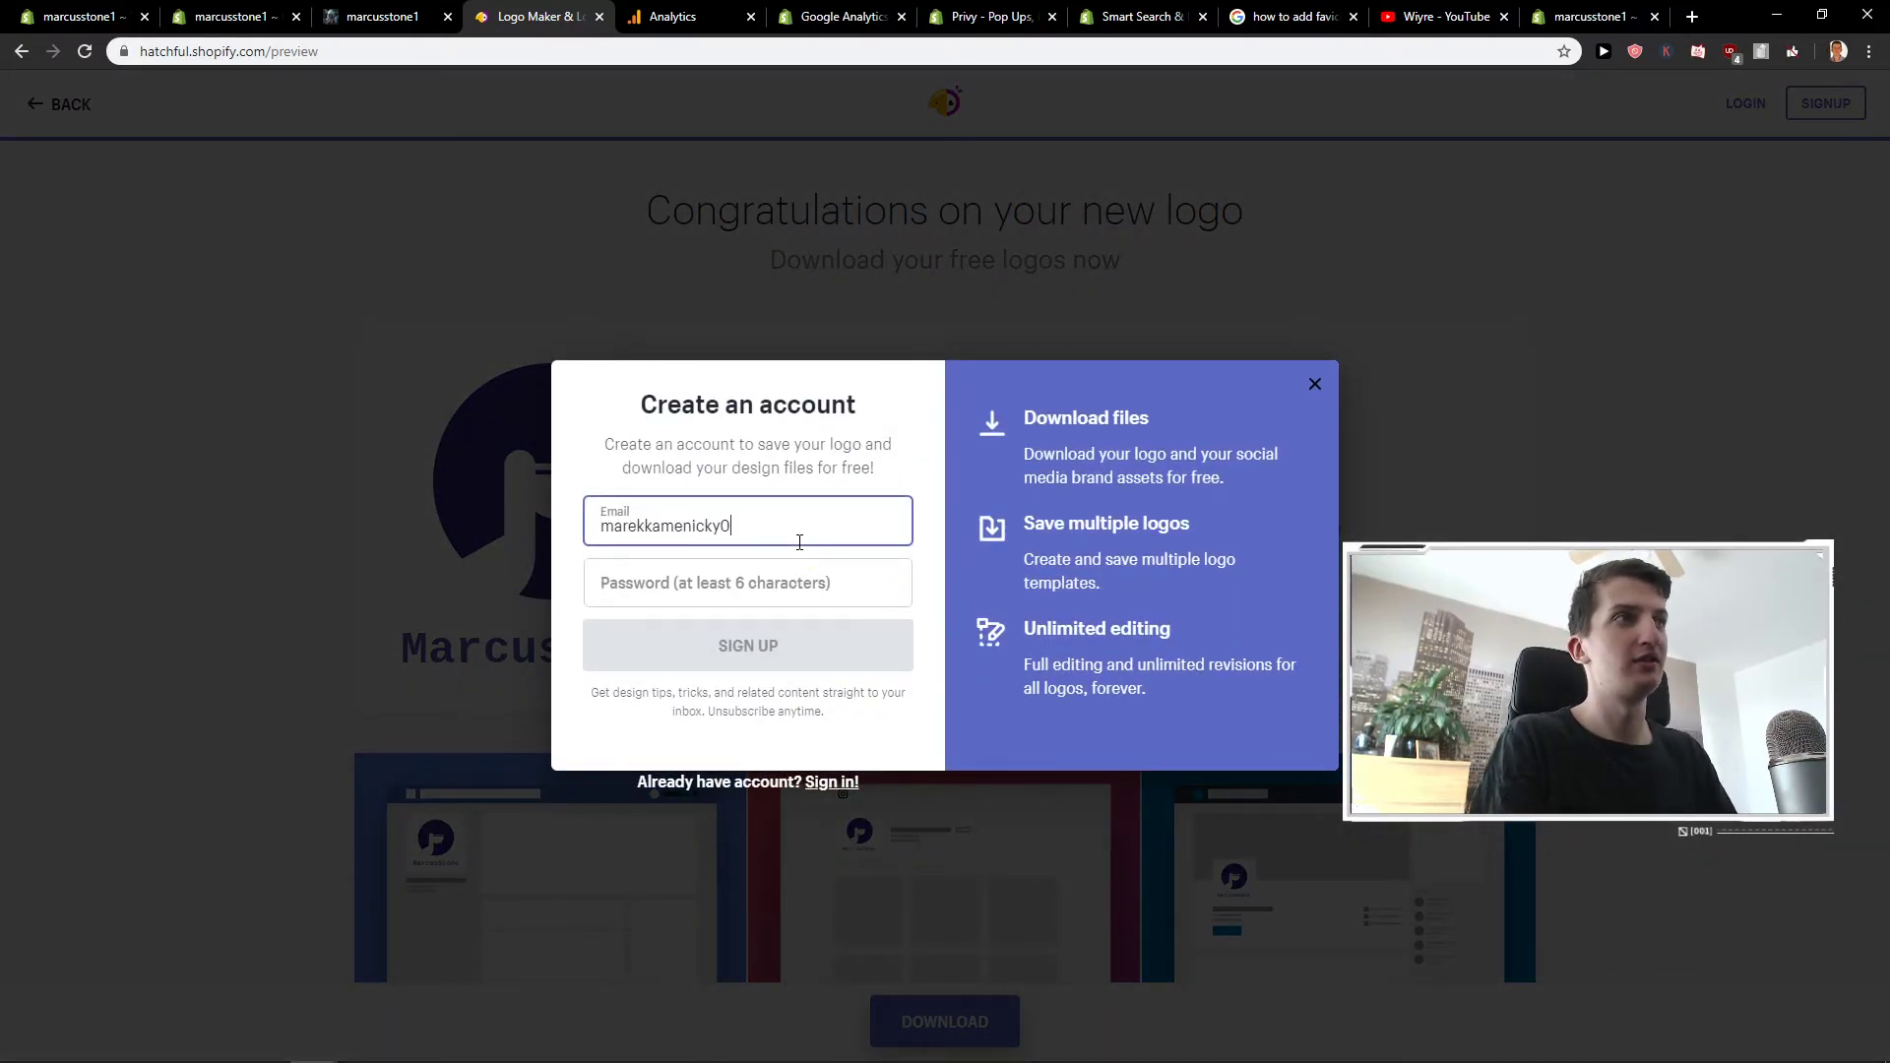
{"action": "key", "text": "Tab"}
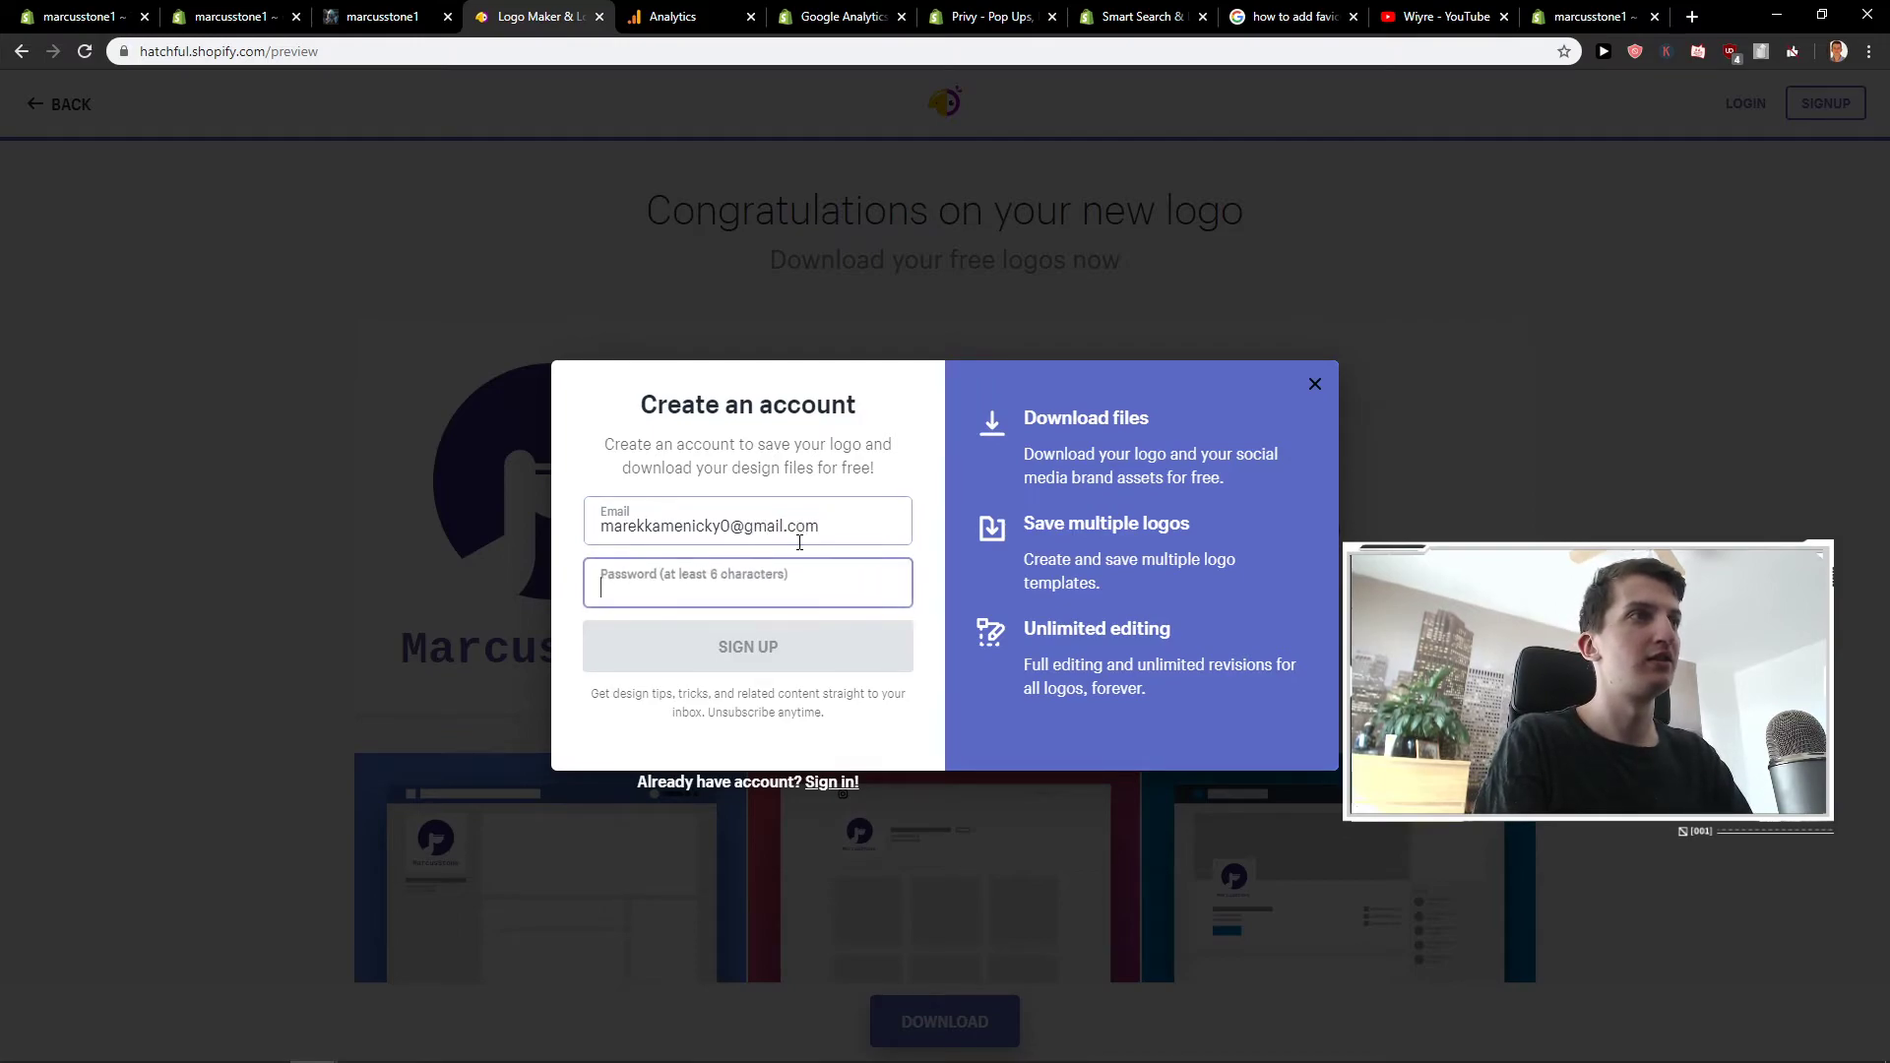
{"action": "type", "text": "*********"}
{"action": "left_click", "coordinate": [807, 647]}
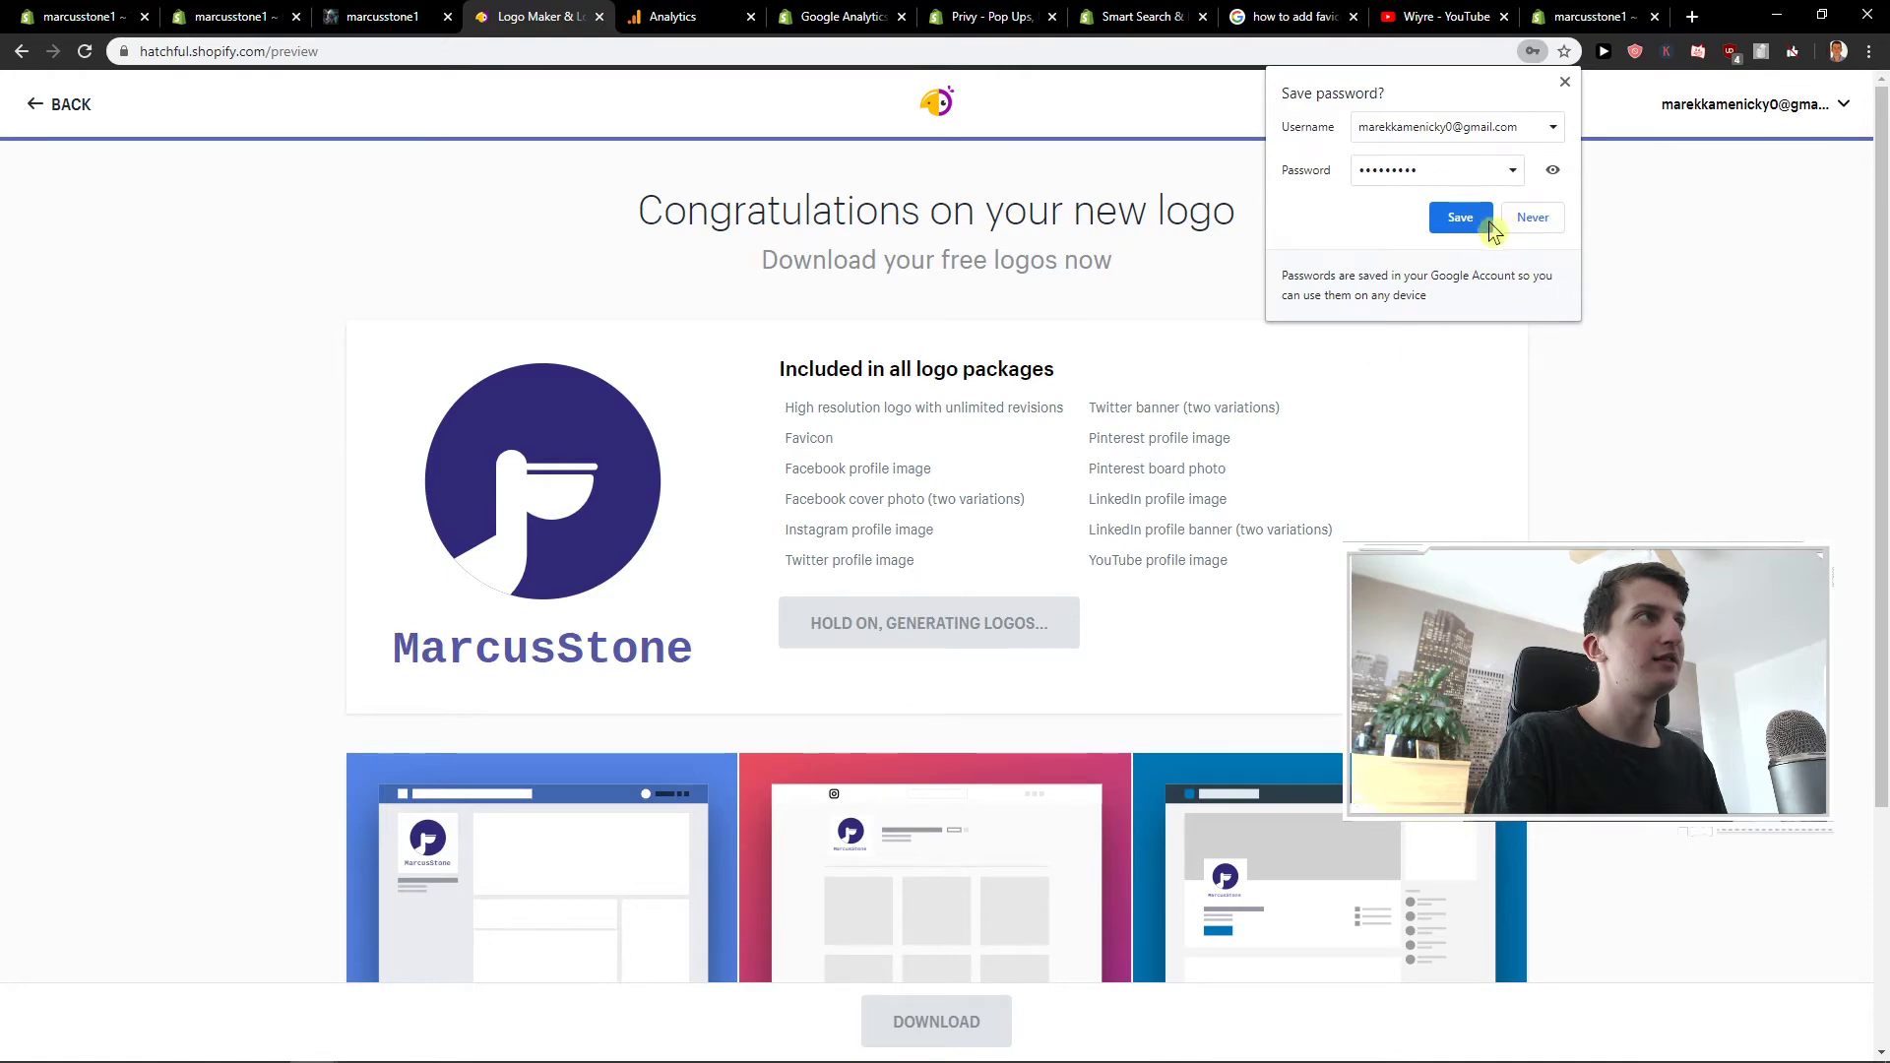
{"action": "left_click", "coordinate": [1486, 219]}
{"action": "mouse_move", "coordinate": [717, 585]}
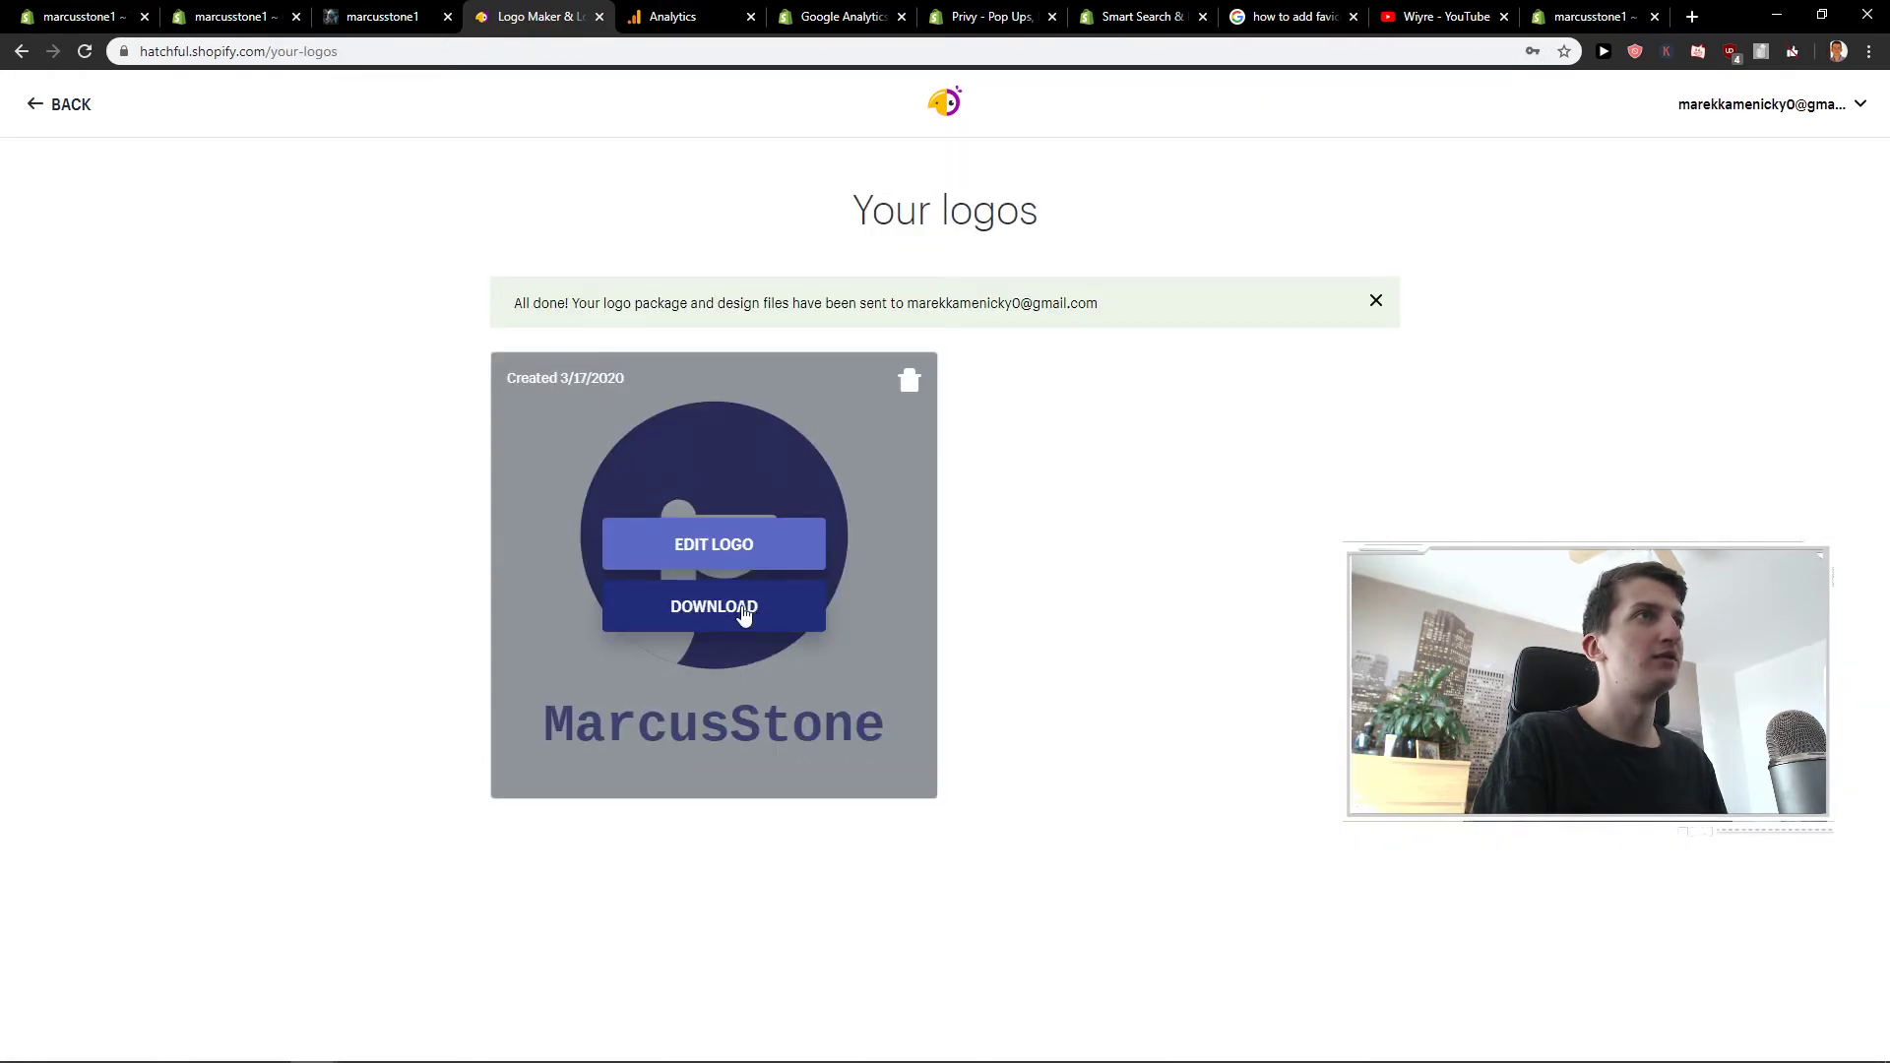
- Download the MarcusStone logo package, open a new browser tab, and check the saved logo
{"action": "left_click", "coordinate": [713, 728]}
{"action": "left_click", "coordinate": [1691, 17]}
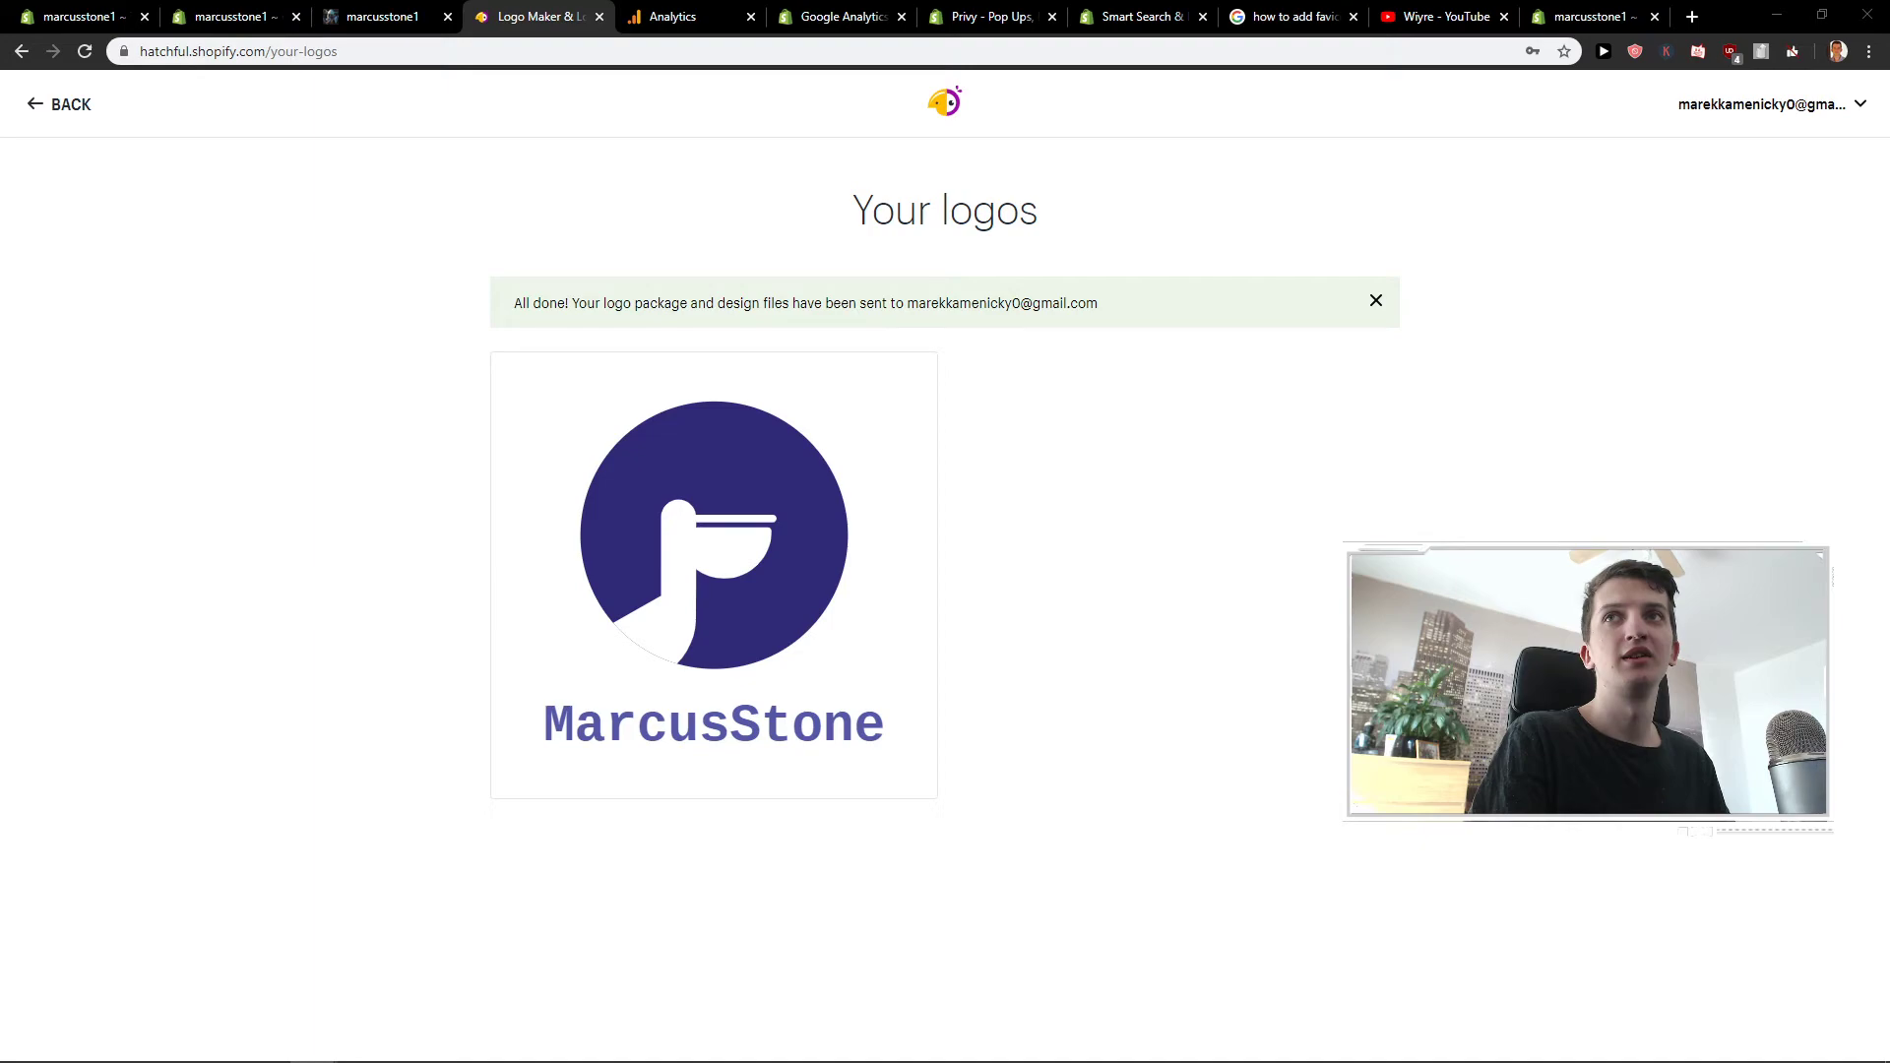
{"action": "left_click", "coordinate": [715, 608]}
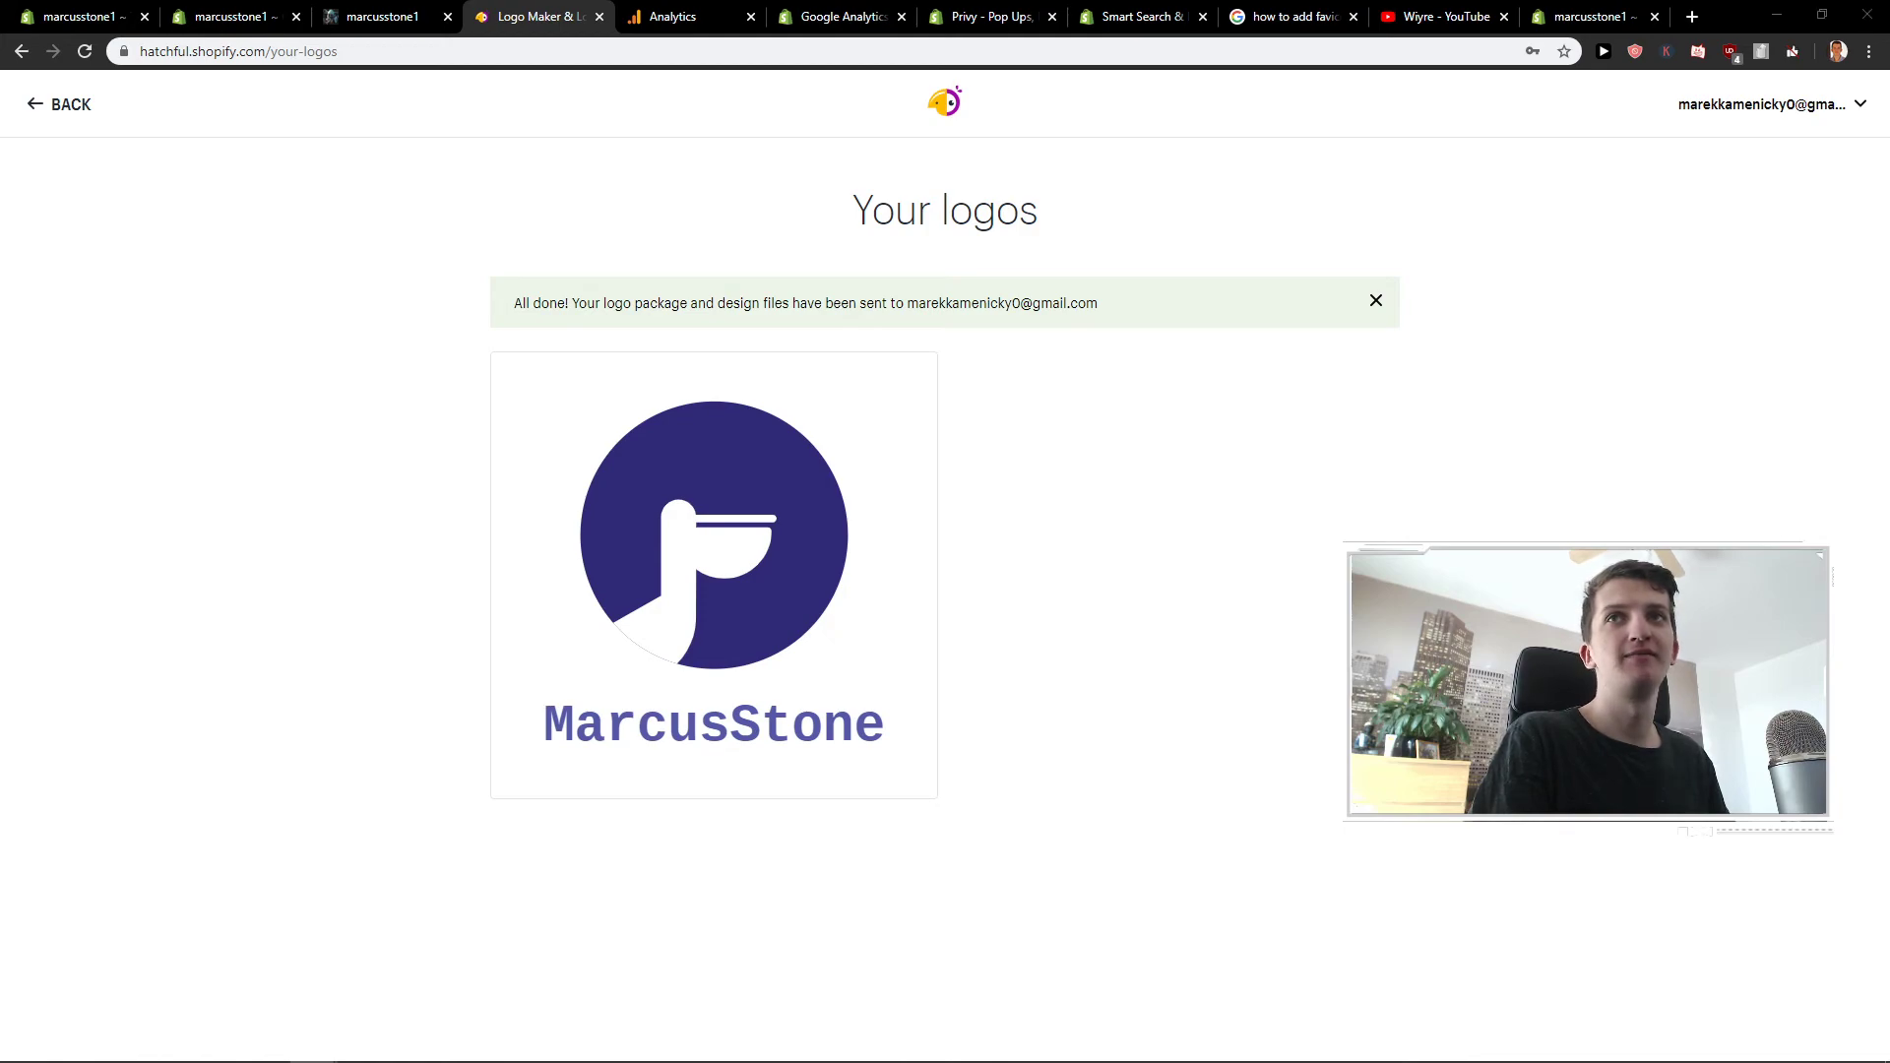
- Switch to the Shopify editor and go from the Favicon panel back to the Debut theme settings list
{"action": "left_click", "coordinate": [246, 16]}
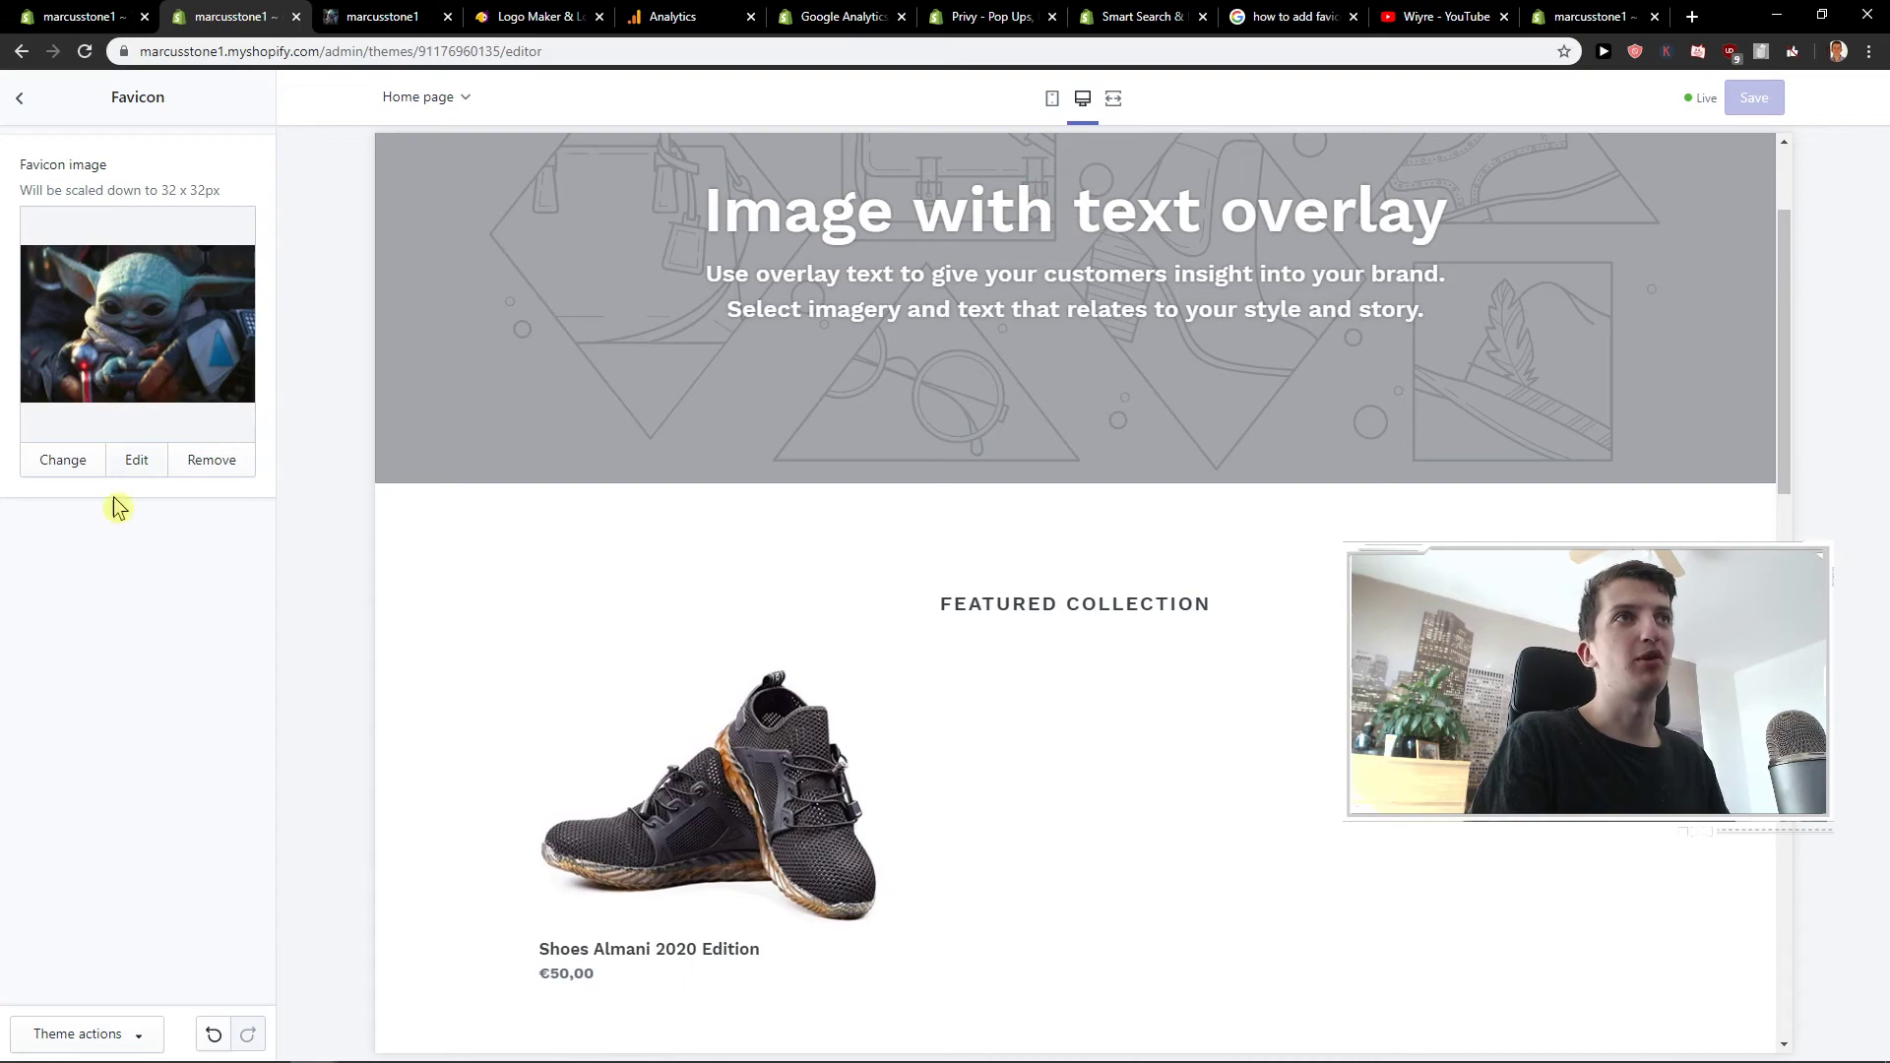
{"action": "left_click", "coordinate": [16, 101]}
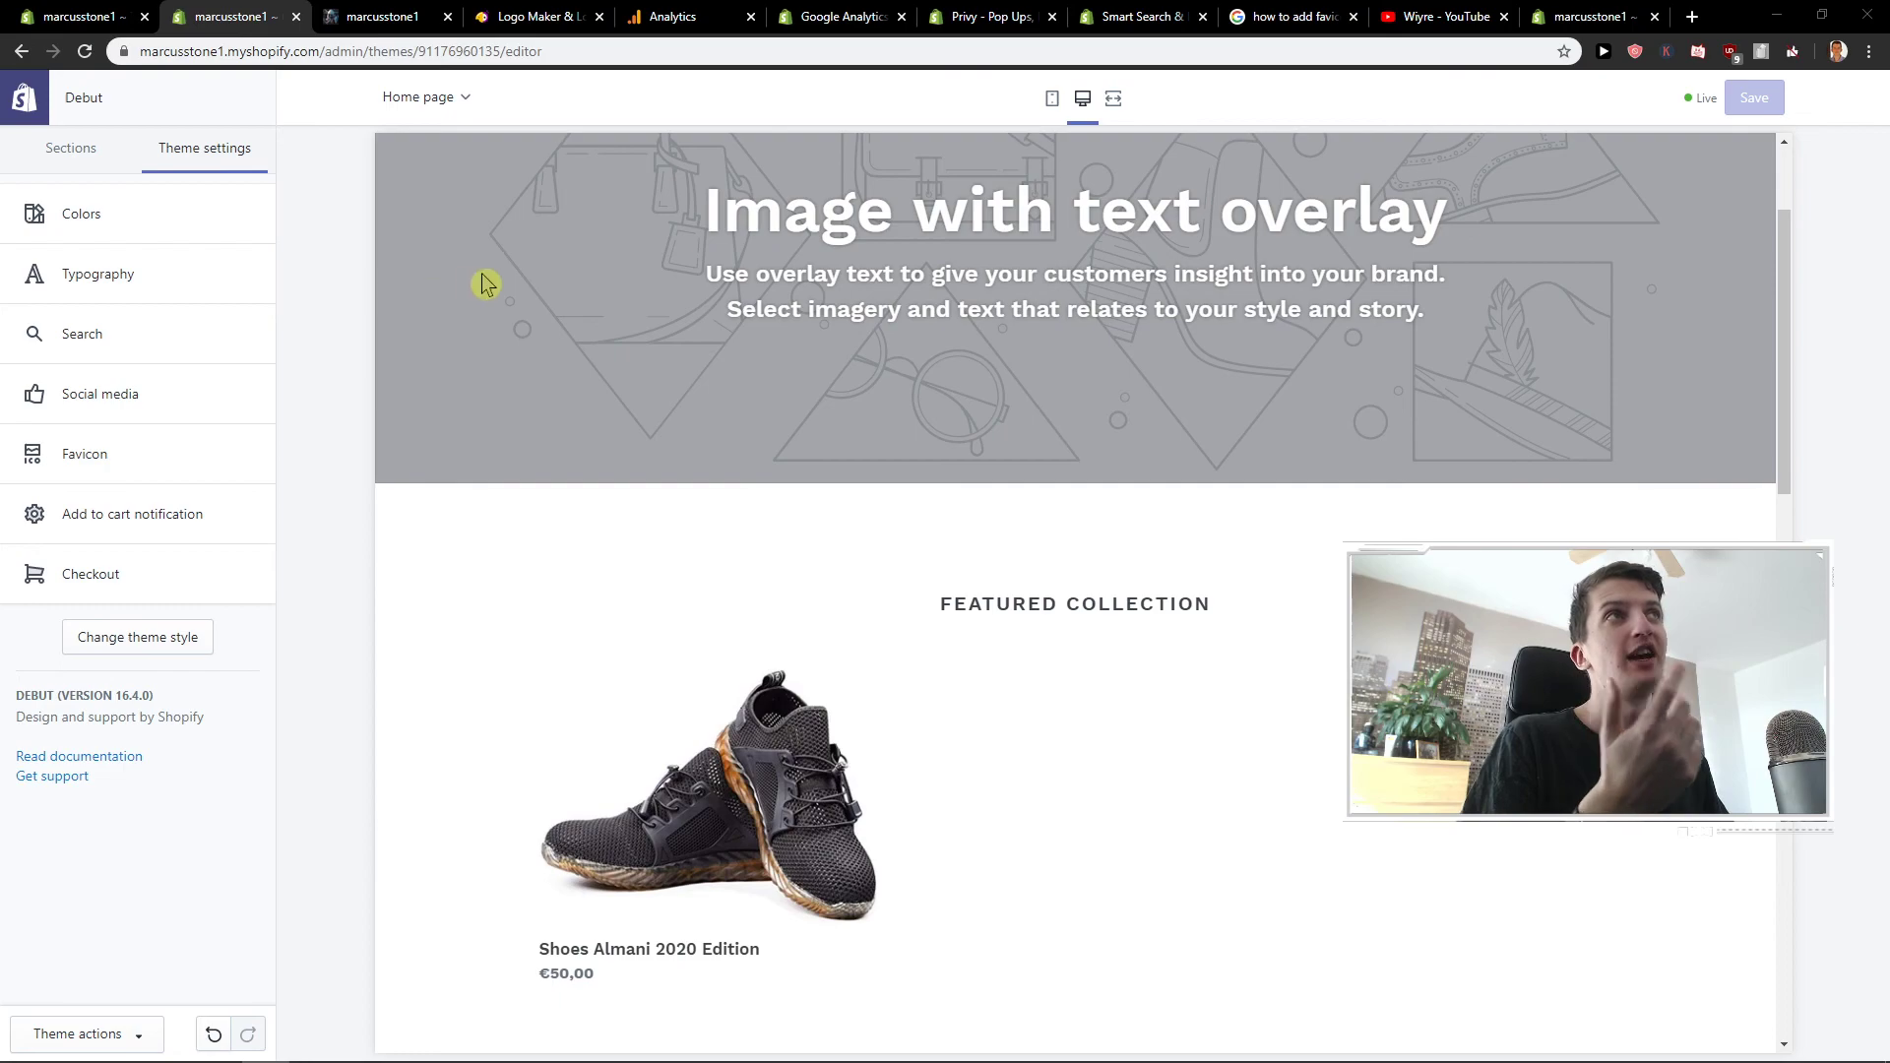
{"action": "key", "text": "alt+Tab"}
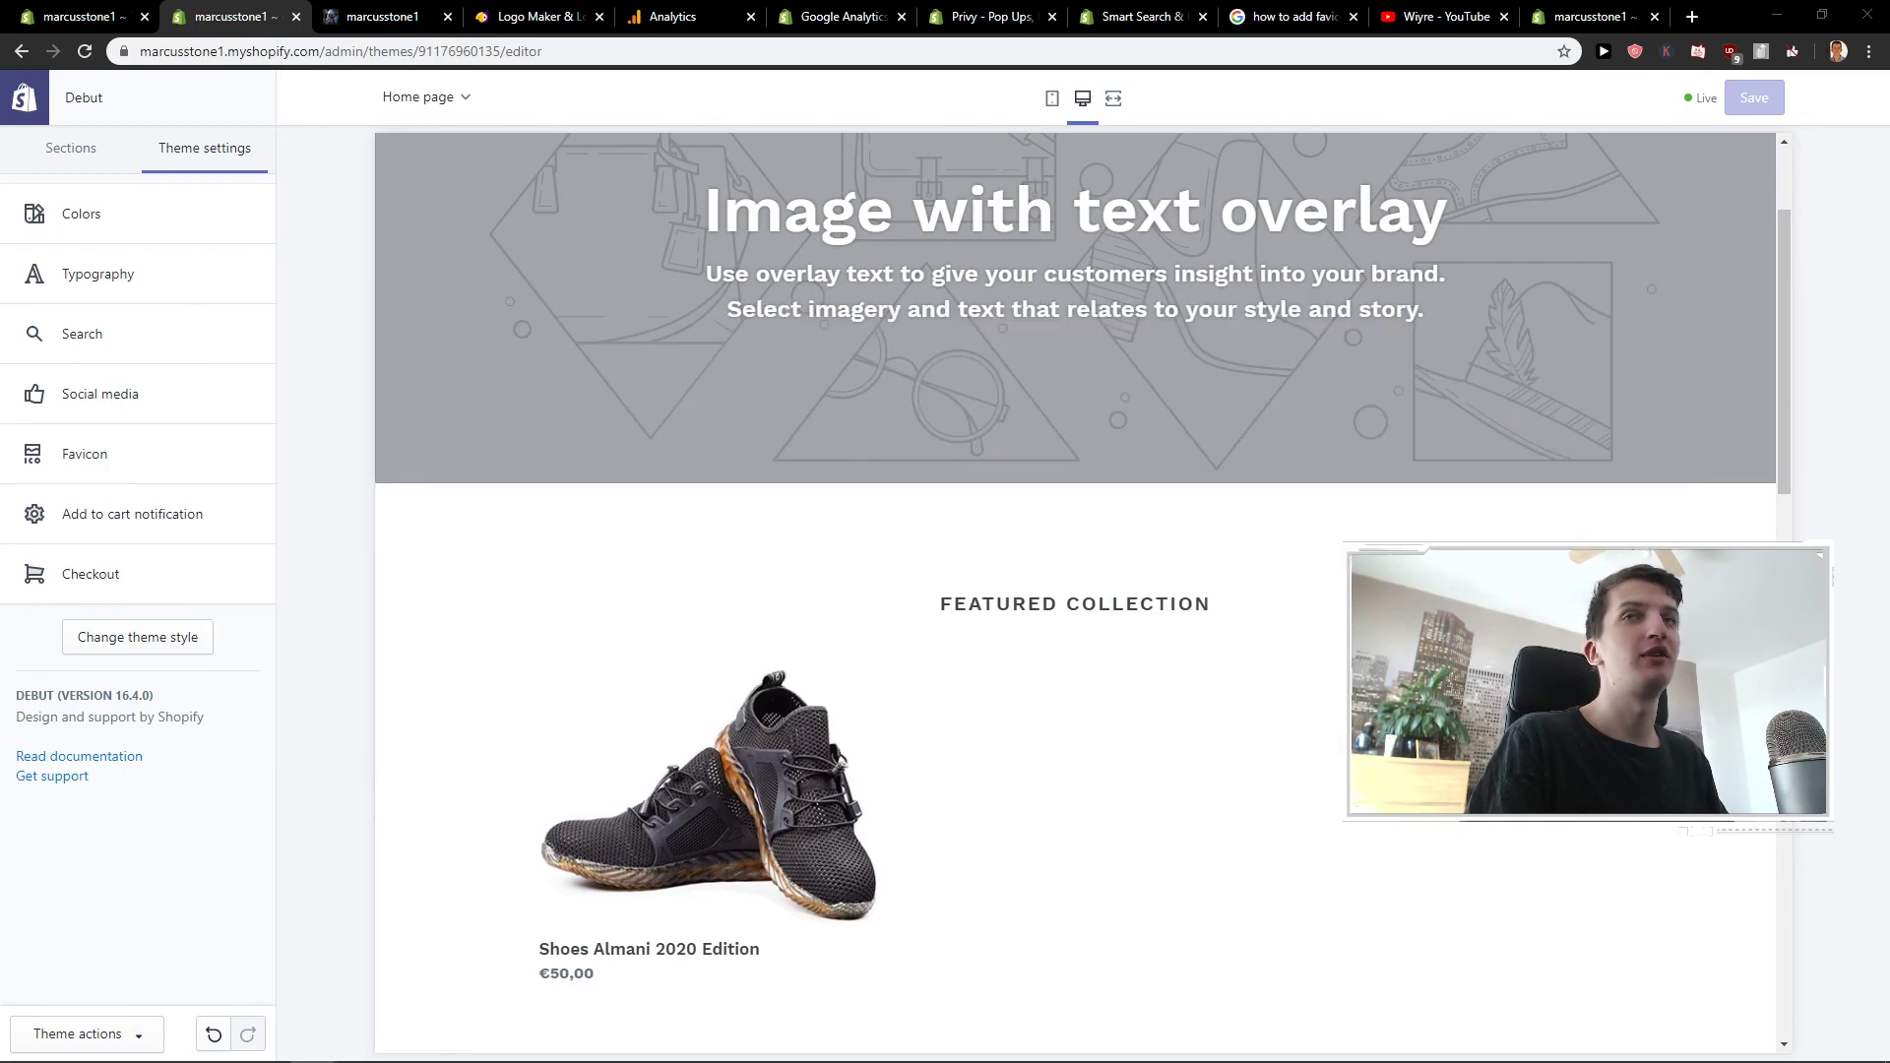